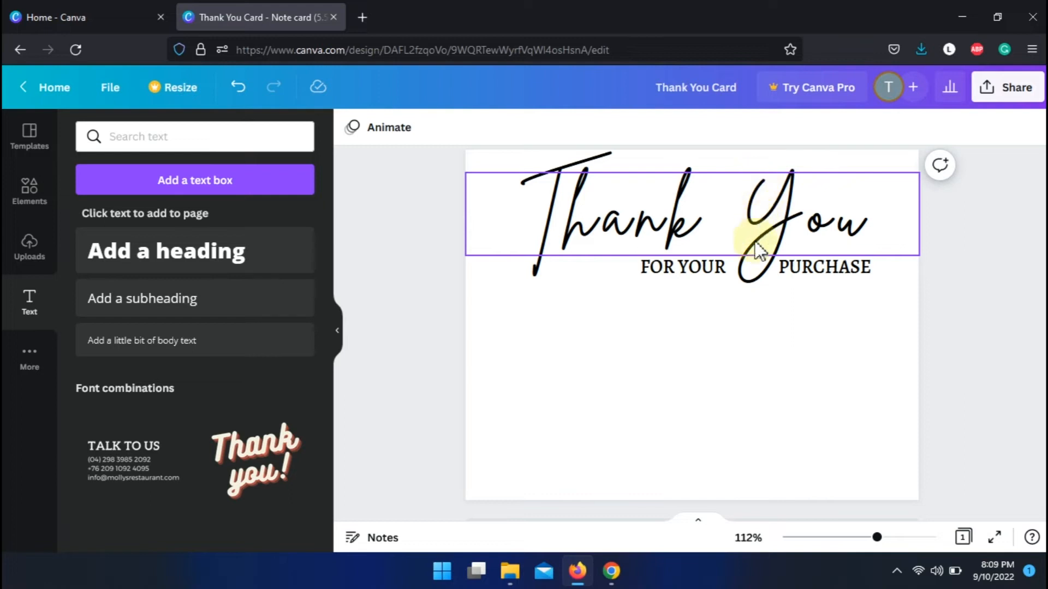
Step: Add a subheading reading "YOUR ORDER MADE OUR DAY WE HOPE OUR PRODUCTS MAKE YOURS" below the purchase line
left_click(210, 299)
type("YOU")
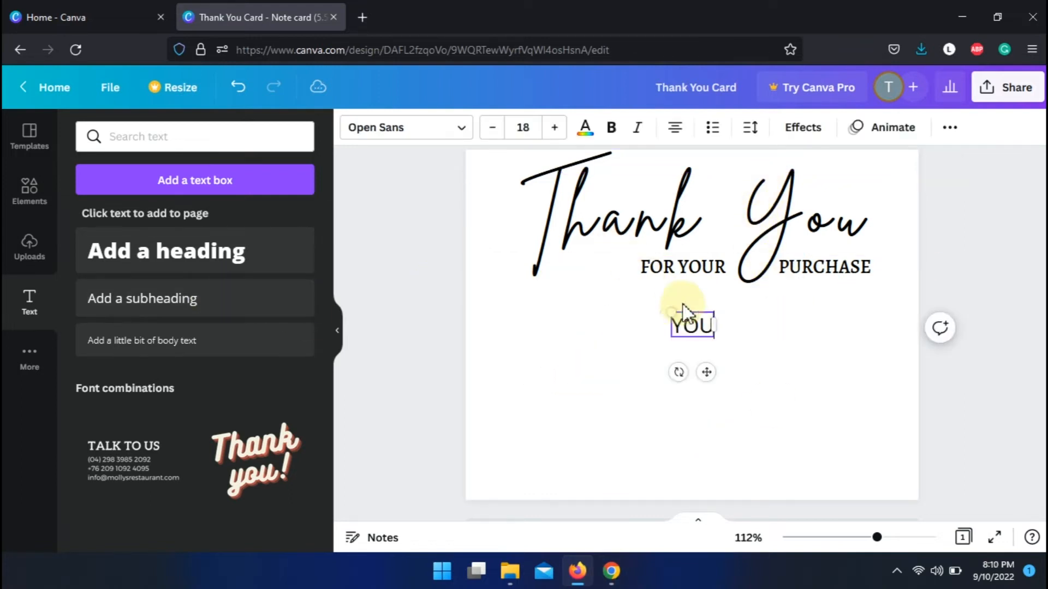
type("R ORDER MADE OU")
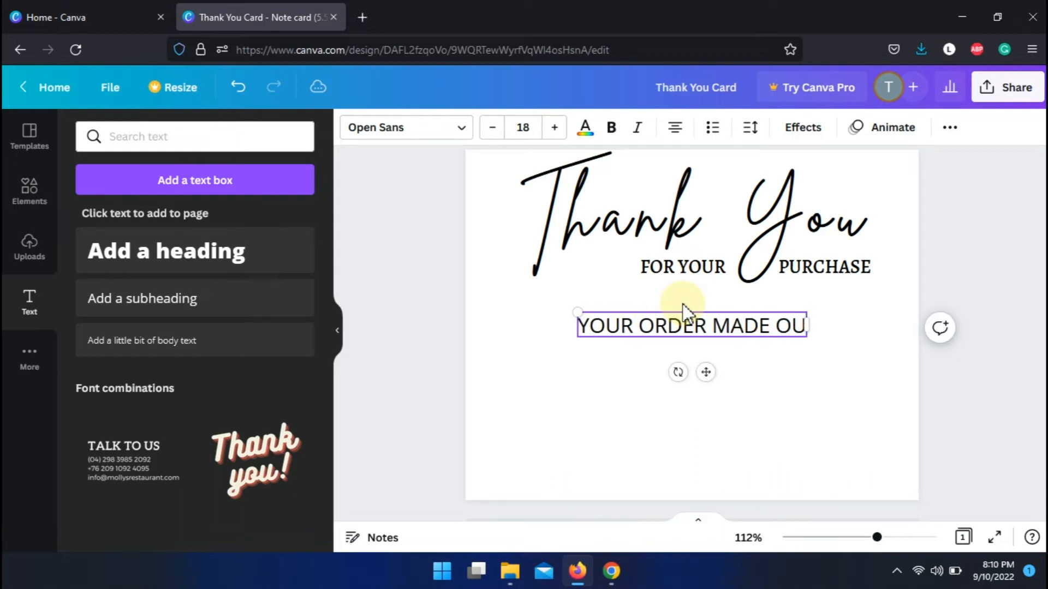
type("R DAY WE H")
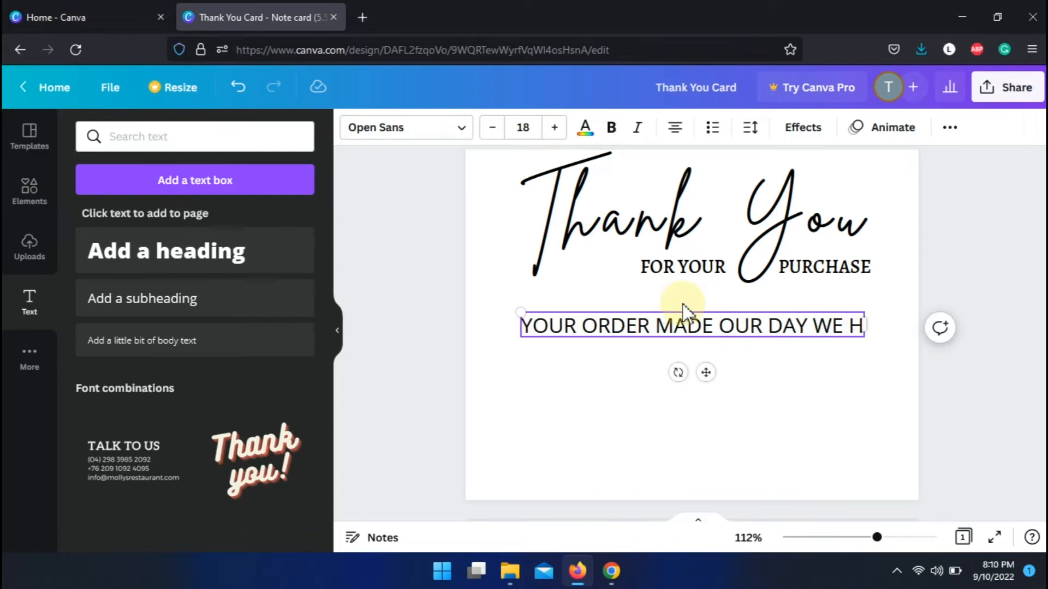
type("OPE")
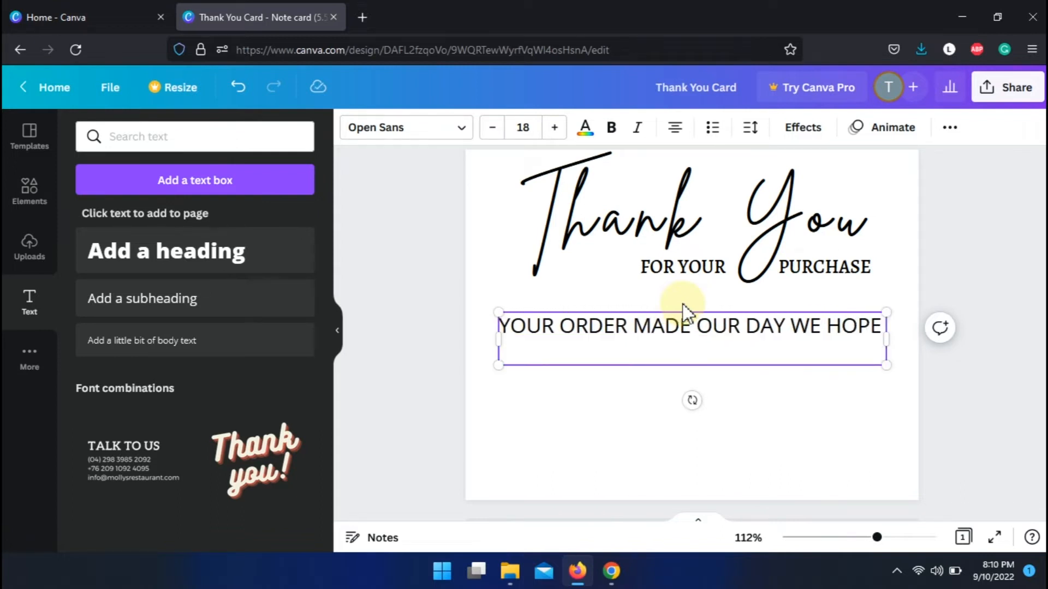
type(" OUR PRODUCTS")
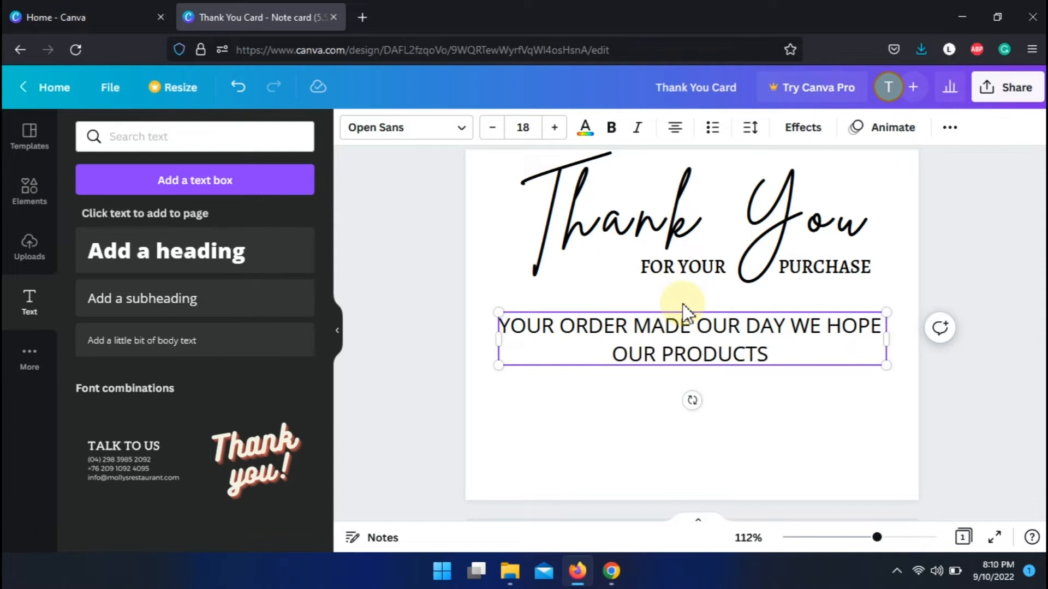
type(" MAKE YOURS")
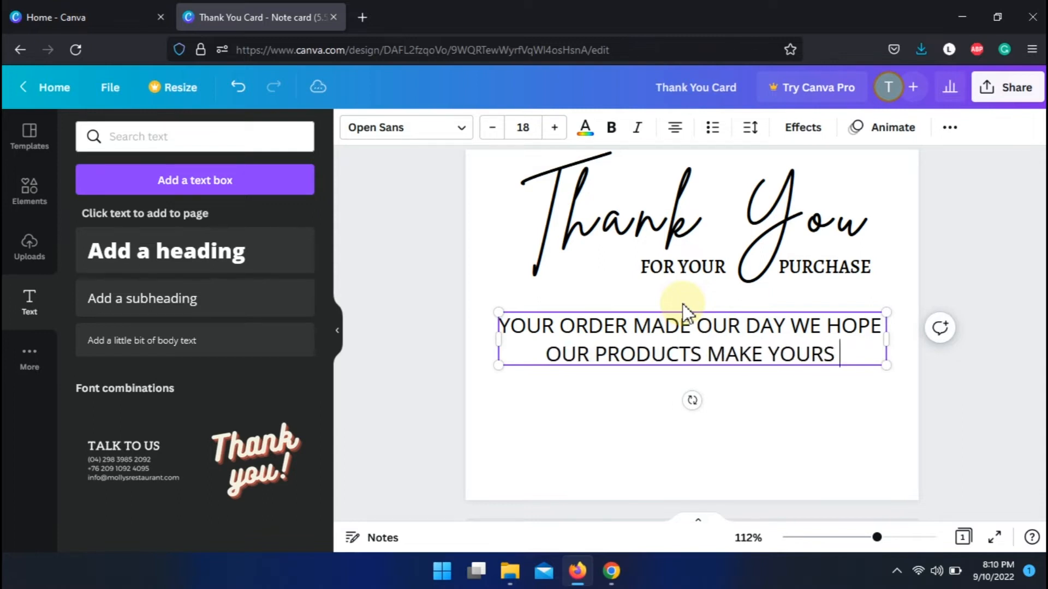
left_click(393, 231)
Step: Set the order message's font to Alegreya Medium
left_click(685, 341)
left_click(460, 130)
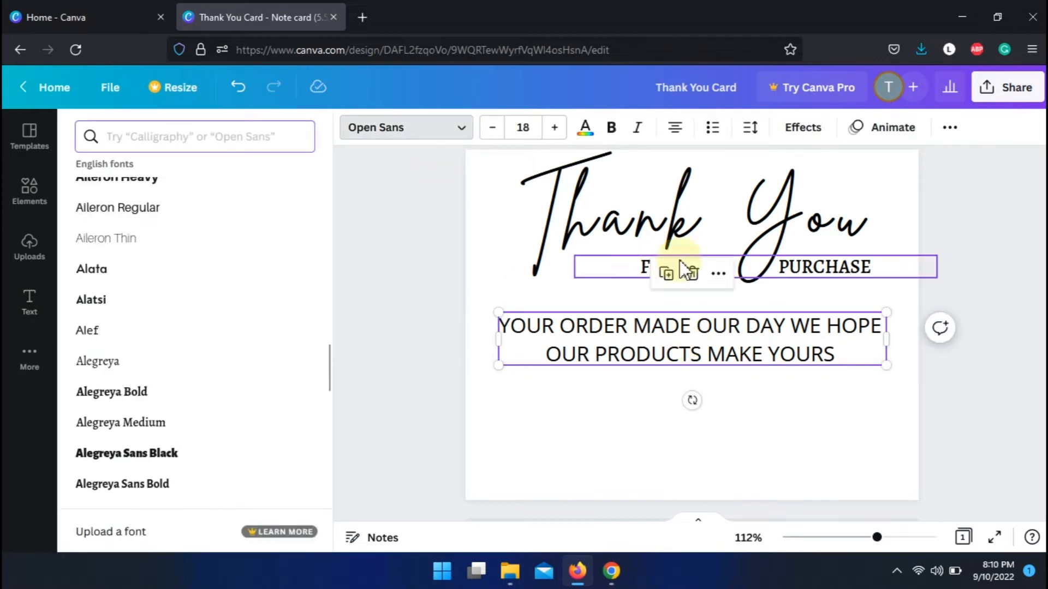
left_click(820, 267)
left_click(786, 339)
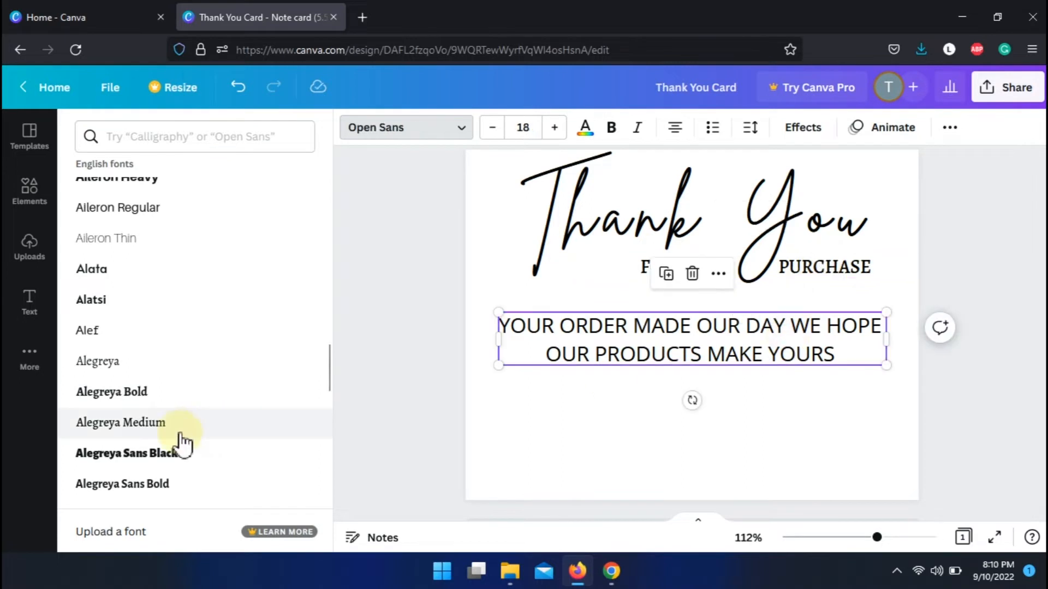
left_click(169, 431)
Step: Increase the "FOR YOUR PURCHASE" text to font size 17.4
left_click(867, 266)
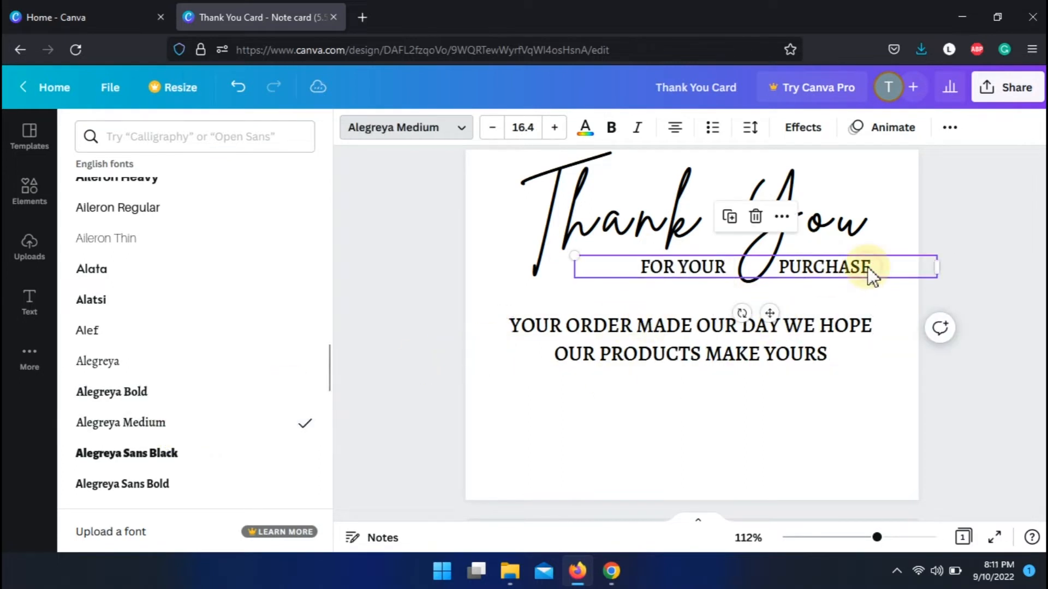
left_click(555, 127)
left_click(967, 235)
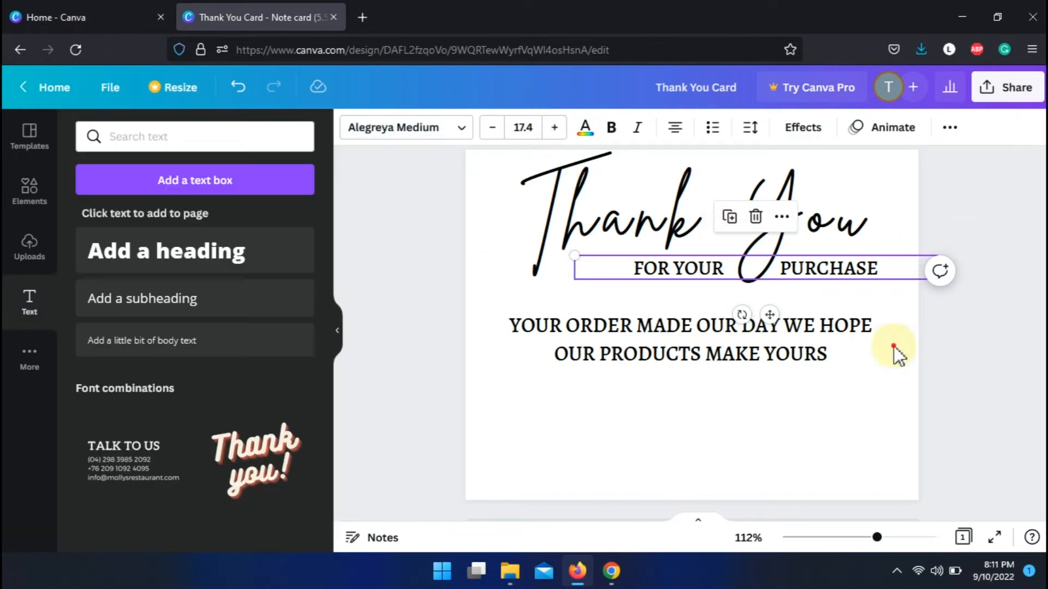
Step: Widen the order message's text box on both sides so it spans the full width of the card
left_click(788, 351)
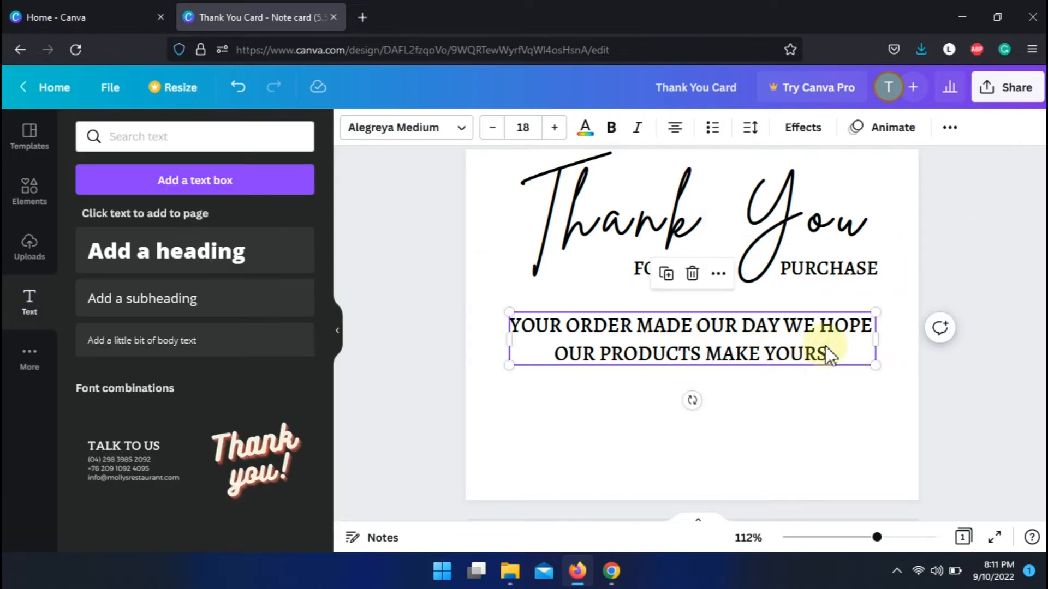
left_click_drag(505, 338, 468, 339)
left_click_drag(876, 341, 920, 339)
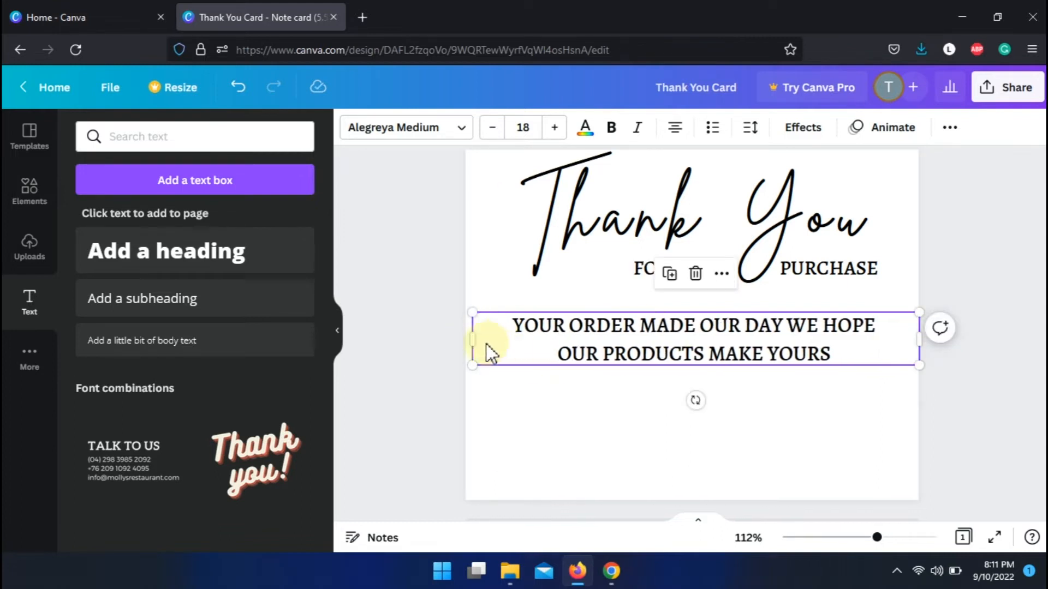
left_click_drag(466, 339, 460, 339)
left_click(650, 397)
Step: Reduce the order message's font size by three points
left_click(650, 349)
left_click(494, 133)
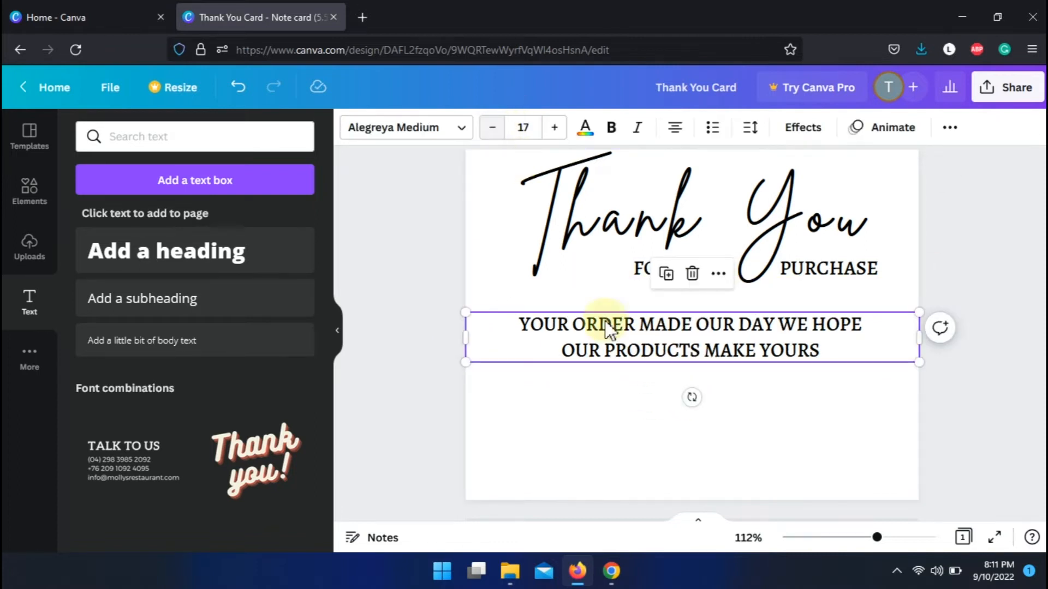
left_click(493, 131)
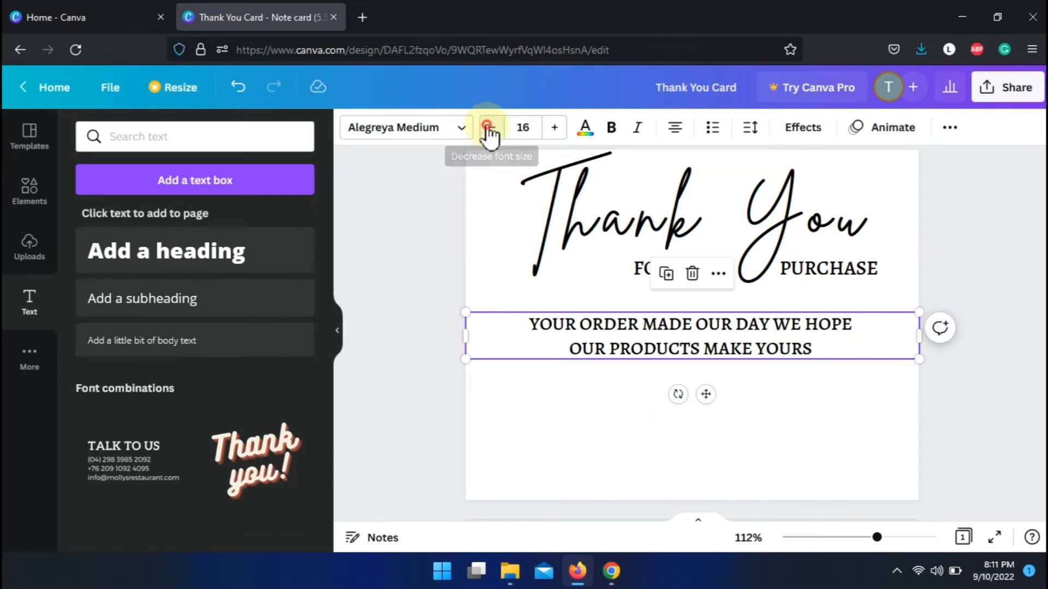
left_click(490, 131)
left_click(437, 268)
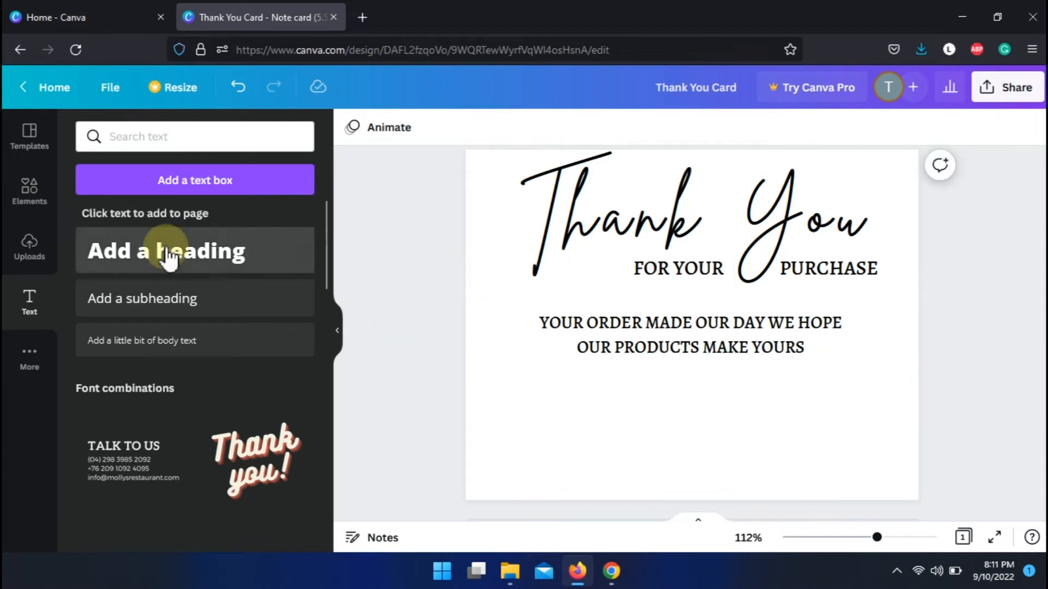
Step: Add a subheading beneath the order message reading Made With Love by "Company Name"
left_click(178, 298)
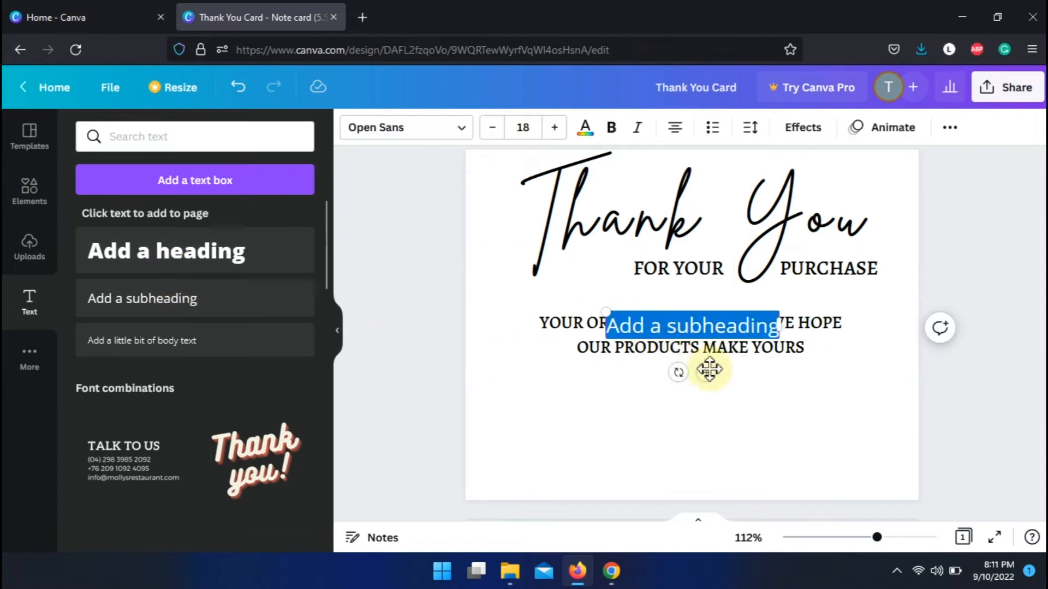
left_click_drag(707, 372, 699, 425)
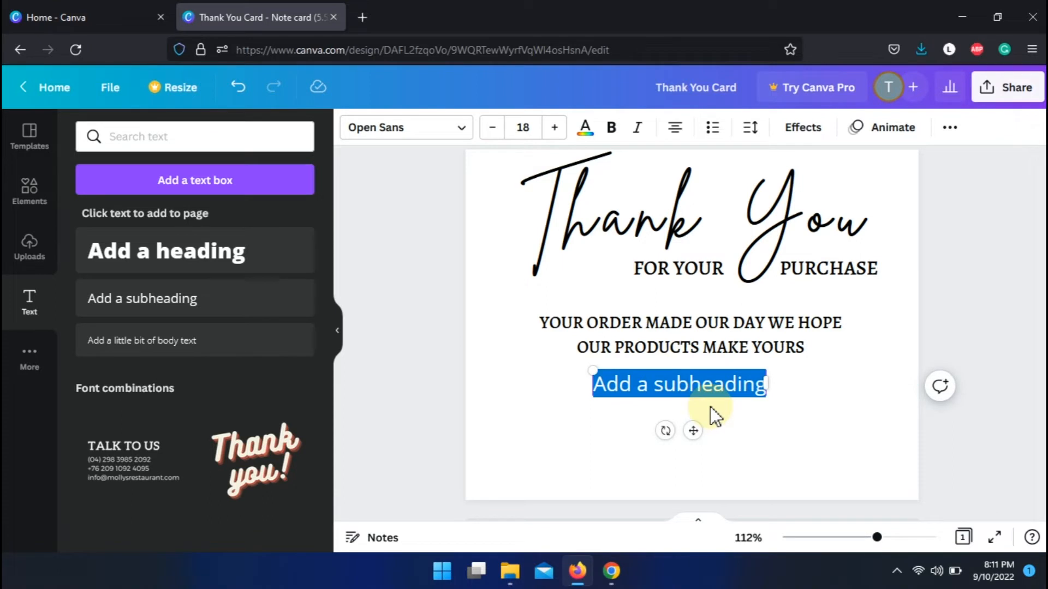
type("Made With Love by")
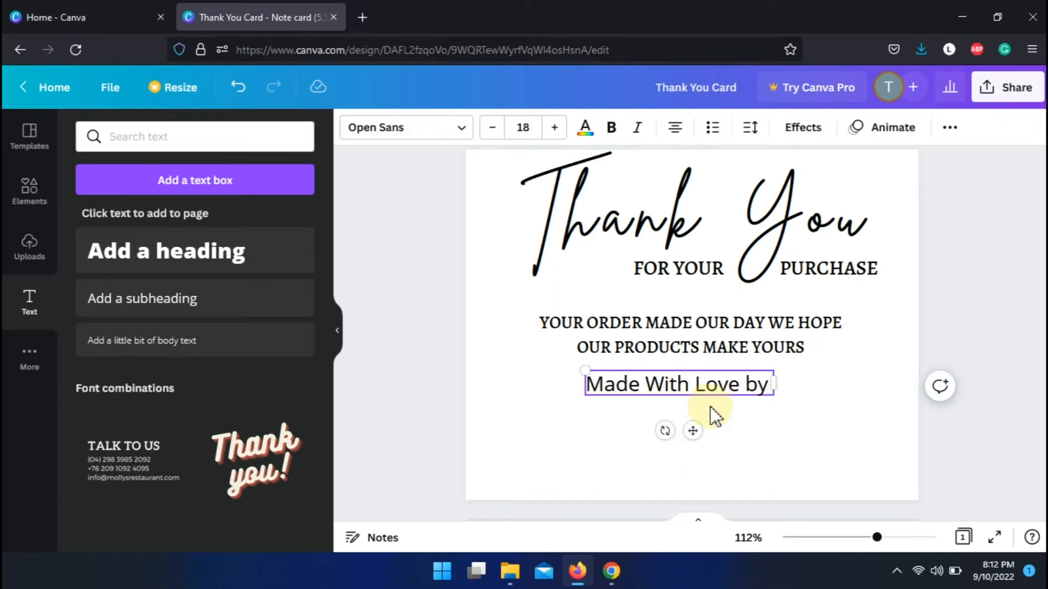
type("S")
key("BackSpace")
type("'Compan")
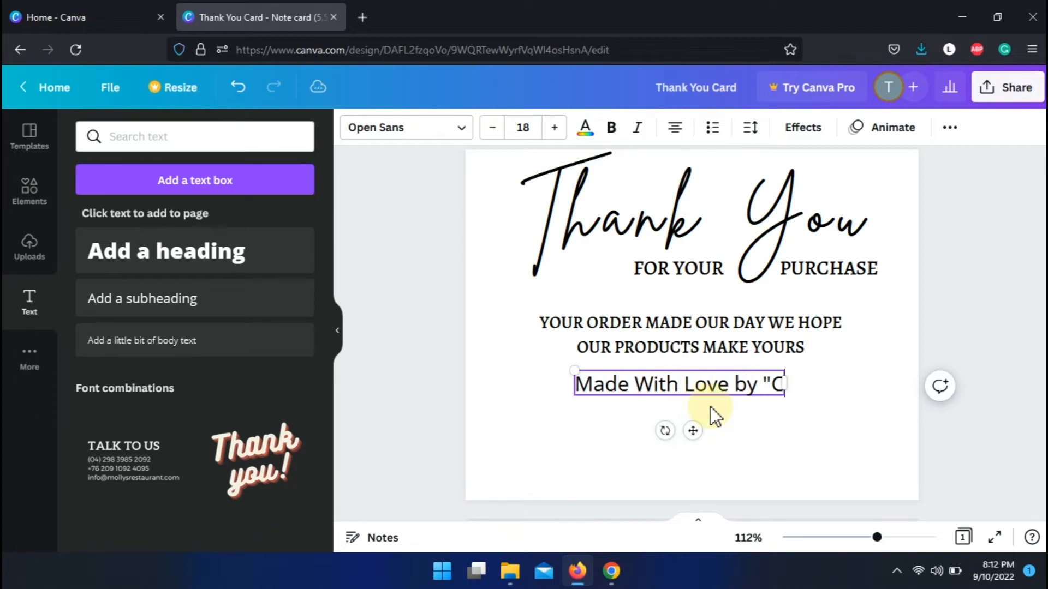
type("y Name\"")
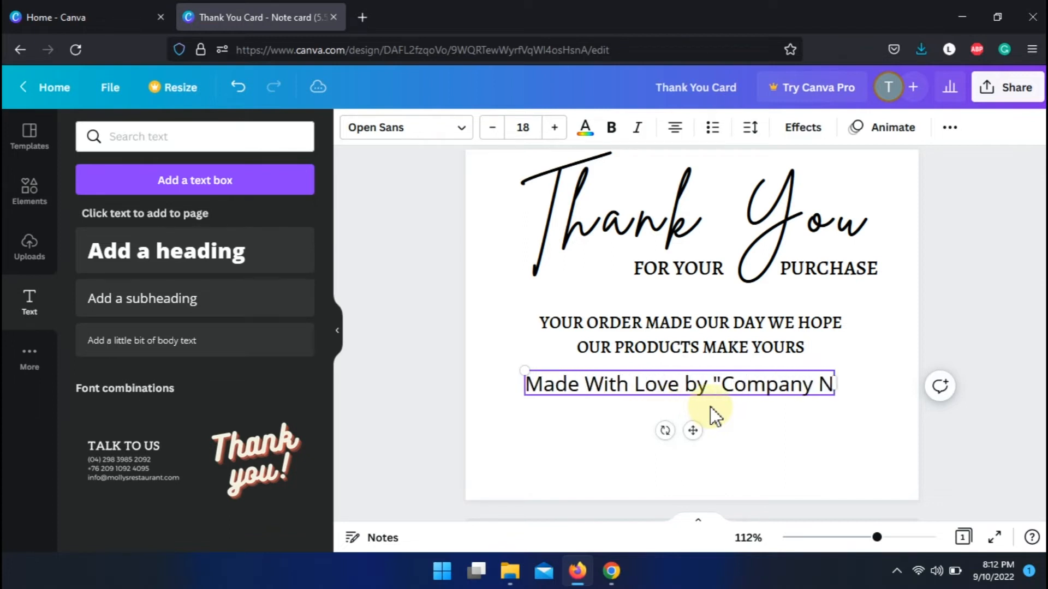
Step: Set the font of the "Made With Love by" line to Brittany
triple_click(624, 382)
left_click(460, 136)
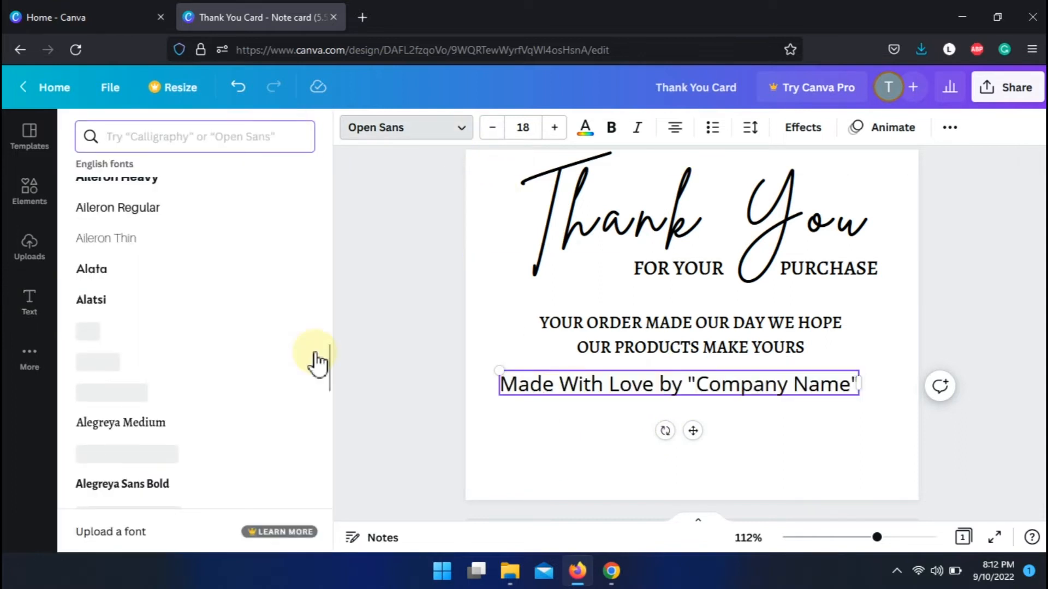
left_click_drag(327, 363, 323, 178)
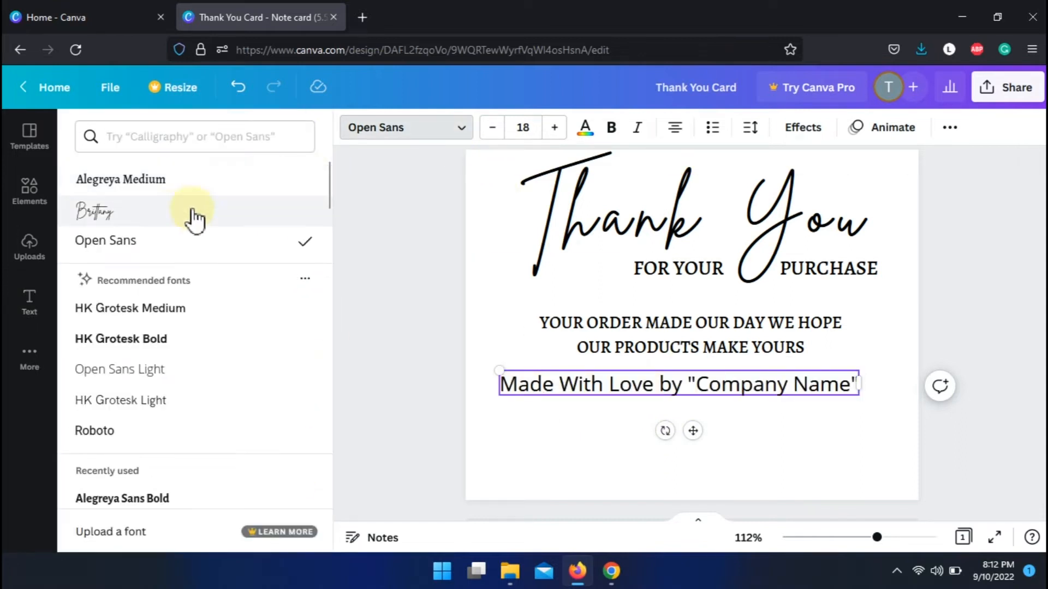
left_click(177, 218)
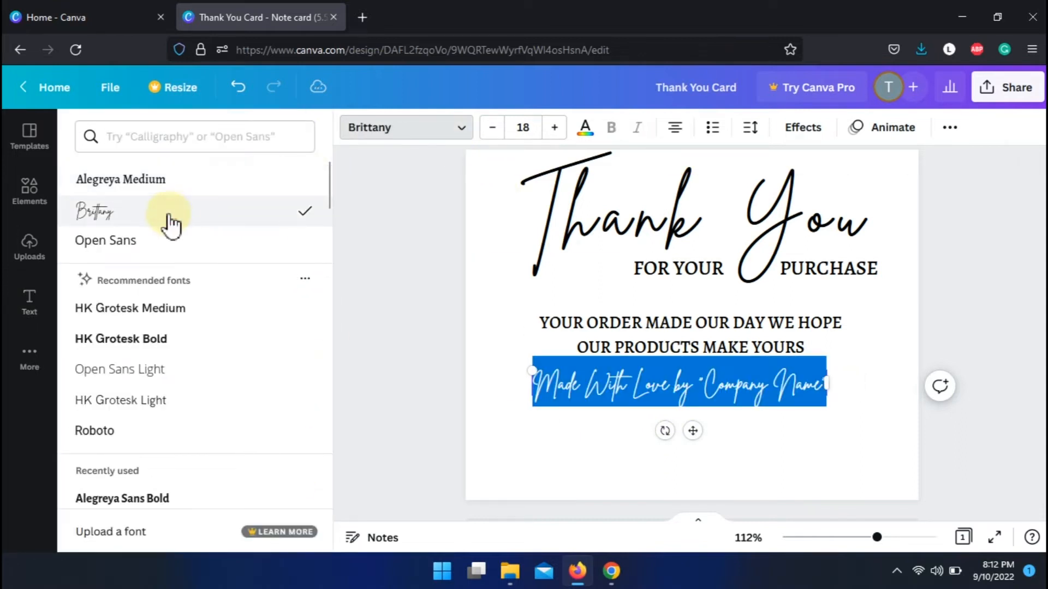
Step: Slightly increase the letter spacing of the "Made With Love by" line
left_click(667, 225)
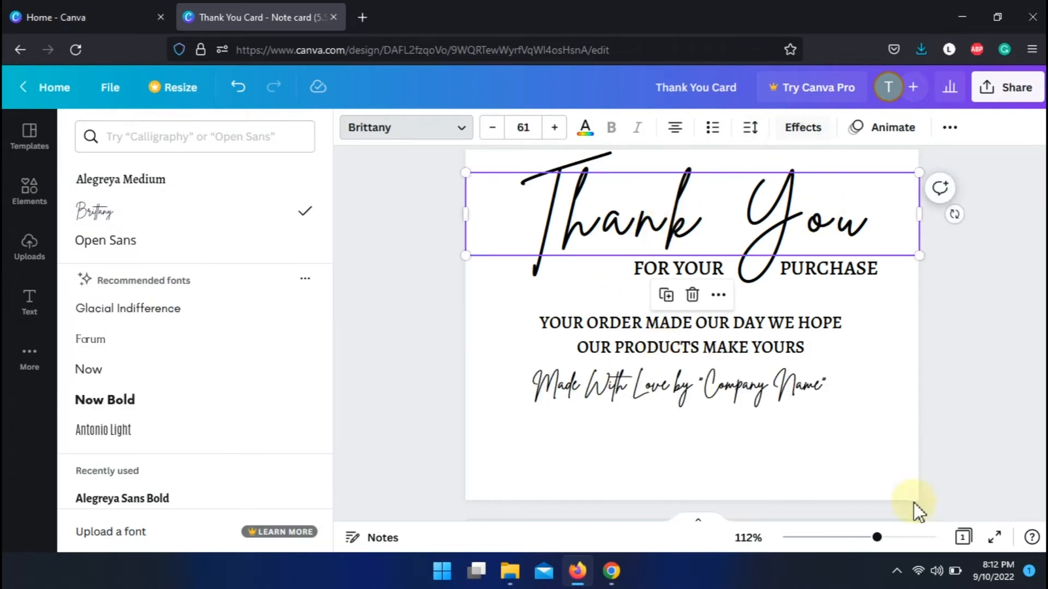
left_click(779, 389)
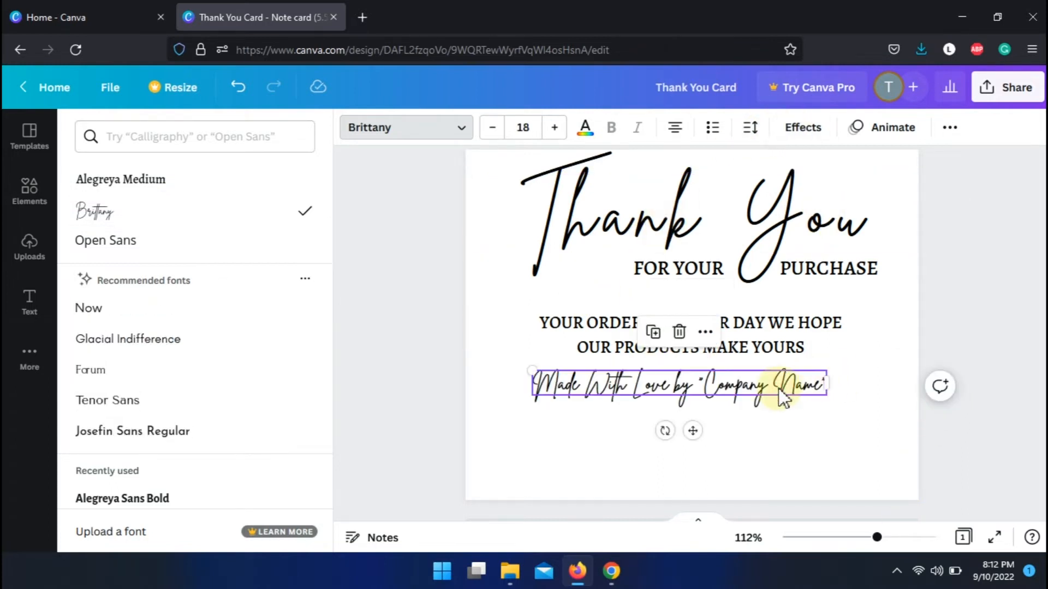
left_click(751, 128)
left_click_drag(803, 196, 806, 196)
left_click(864, 398)
left_click(927, 413)
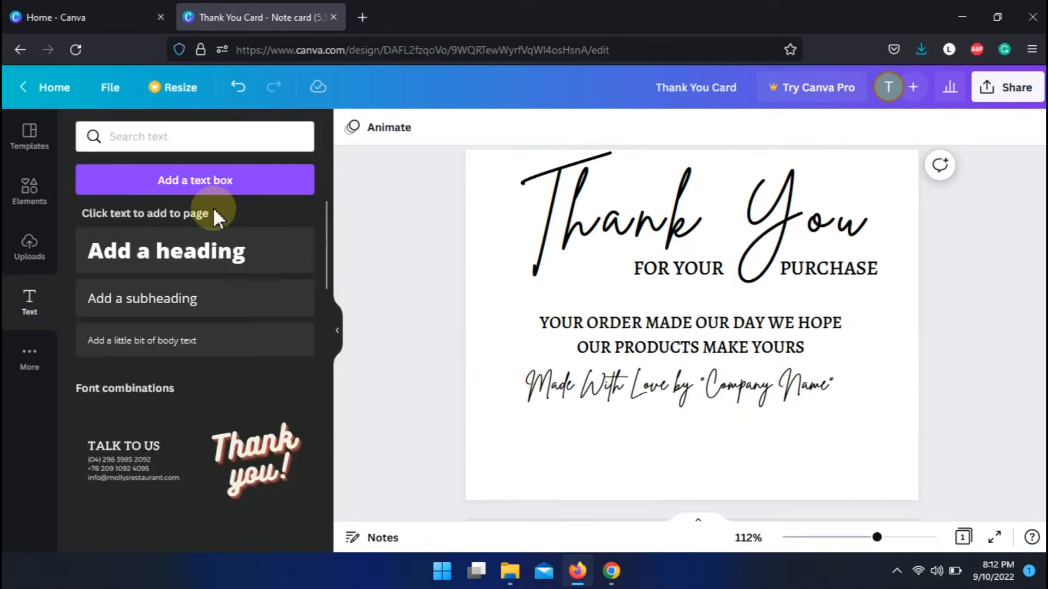
Step: Search the elements for "heart", insert the plain solid heart shape and shrink it to less than half its size
left_click(28, 192)
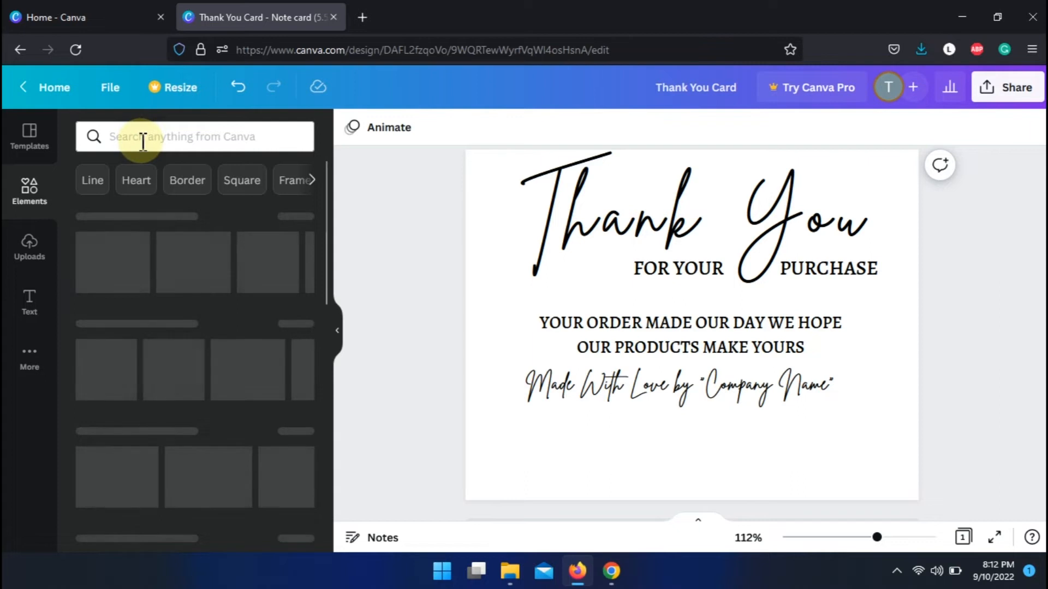
left_click(143, 139)
type("he")
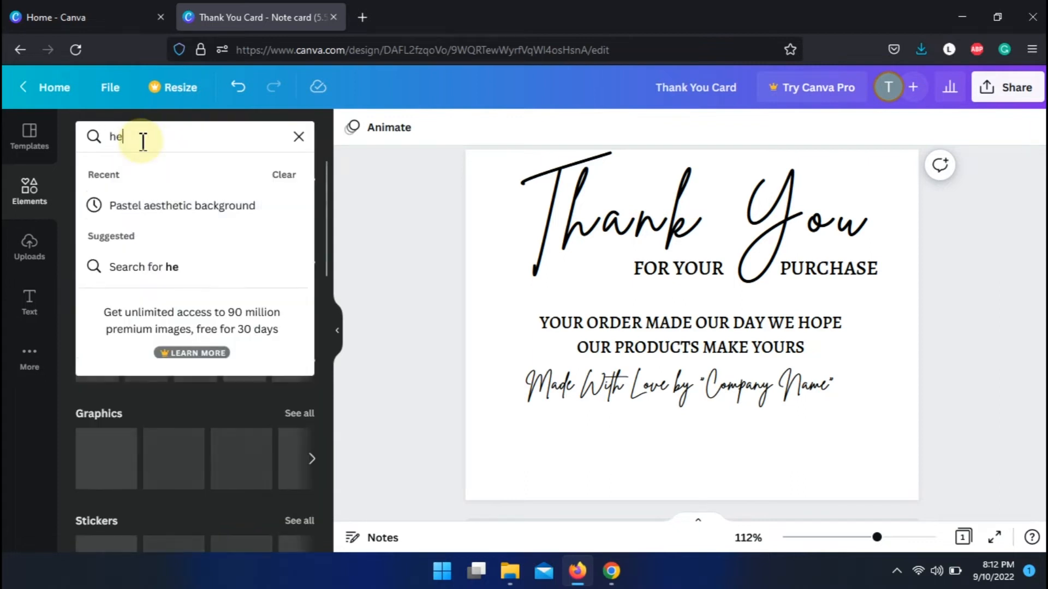
type("art")
key("Return")
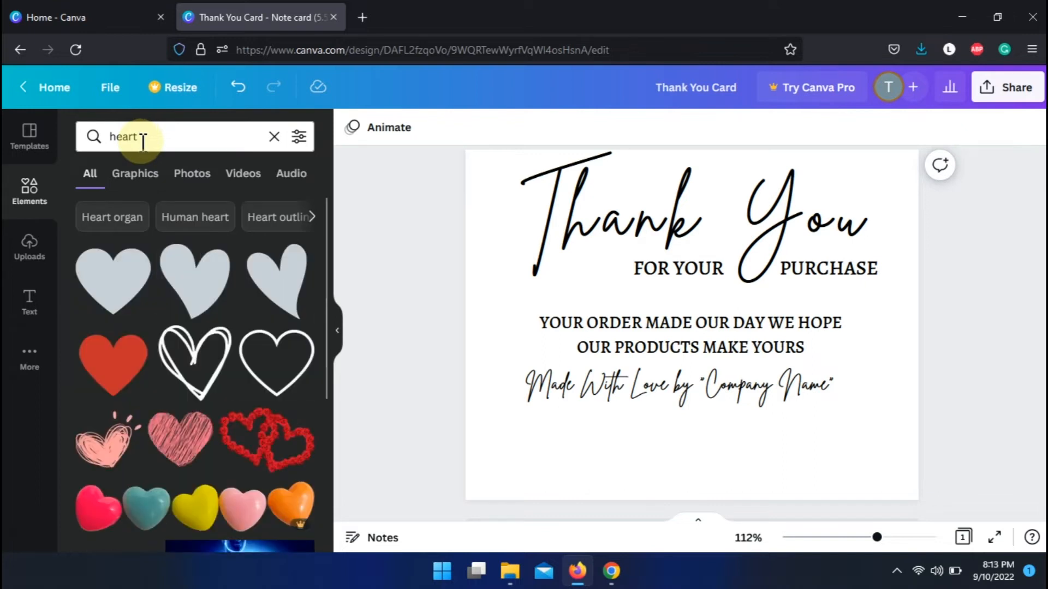
left_click(115, 297)
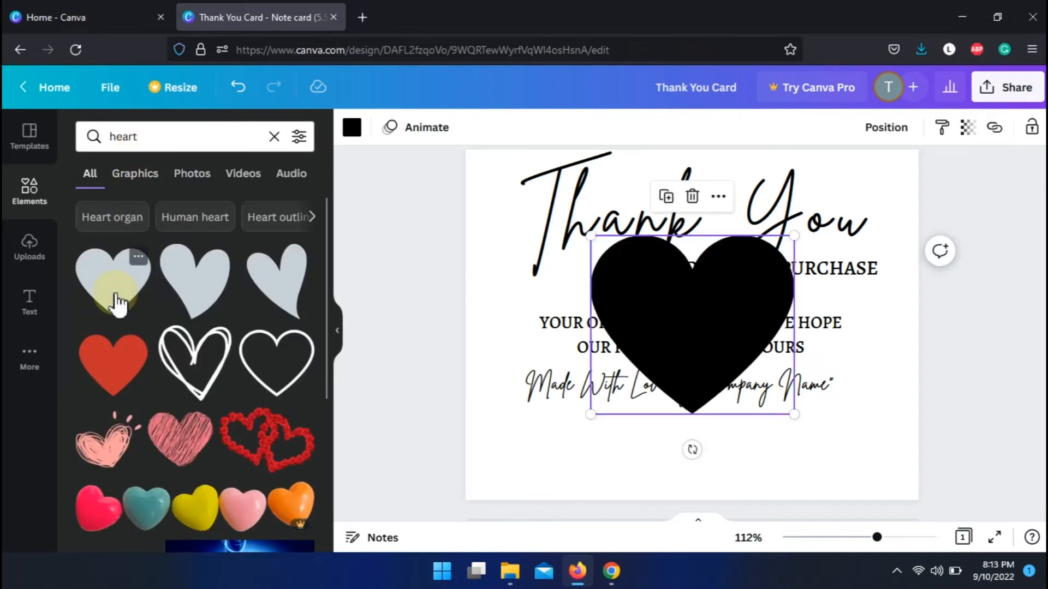
left_click_drag(597, 409, 743, 271)
left_click(738, 296)
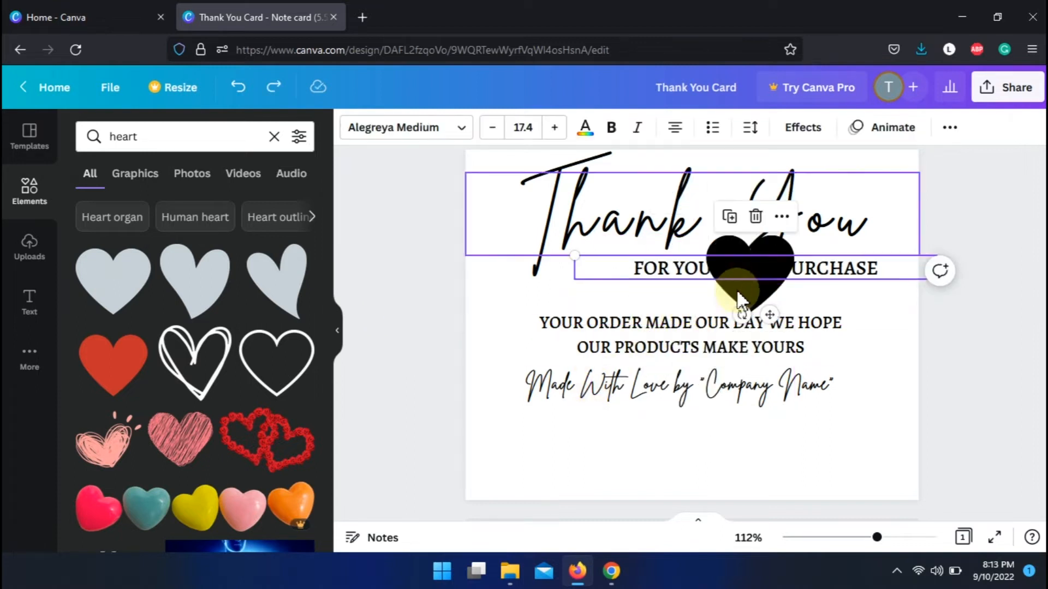
left_click_drag(772, 315, 741, 360)
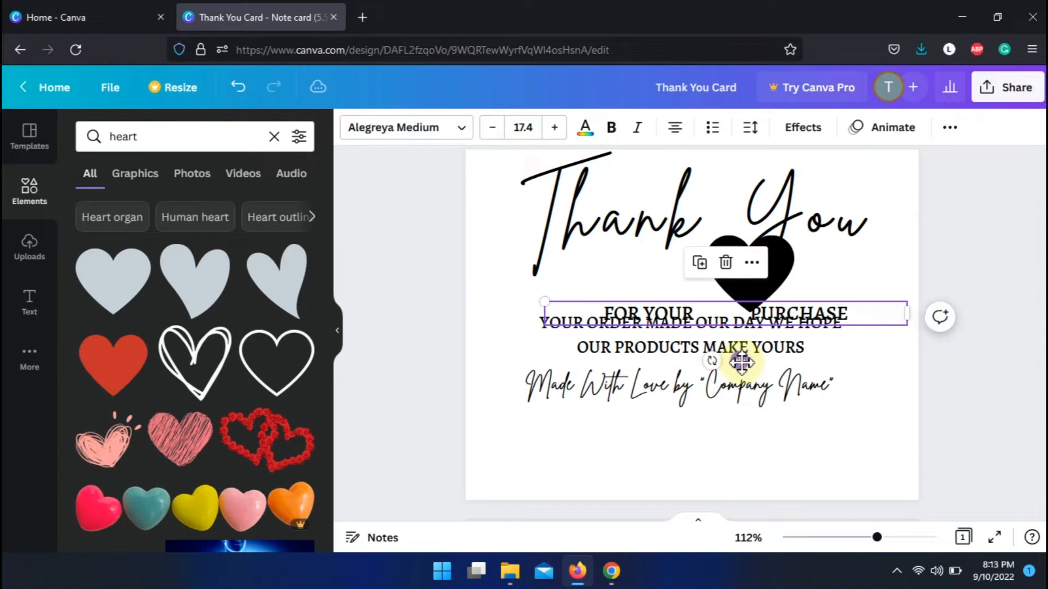
key("ctrl+z")
Step: Move the black heart beneath the "Made With Love by" line and shrink it to a small accent
left_click(942, 354)
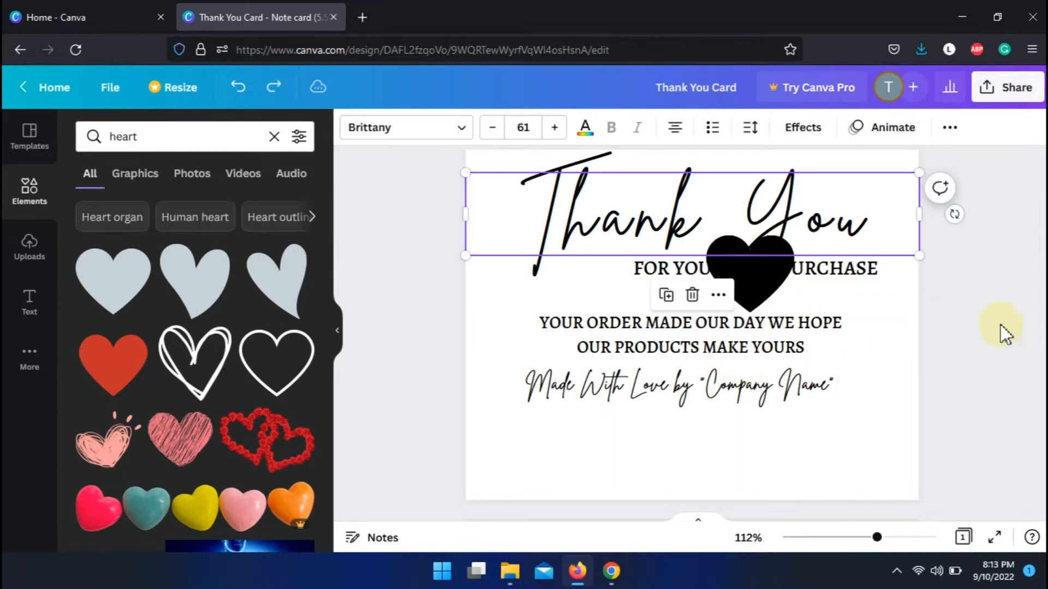
left_click(753, 281)
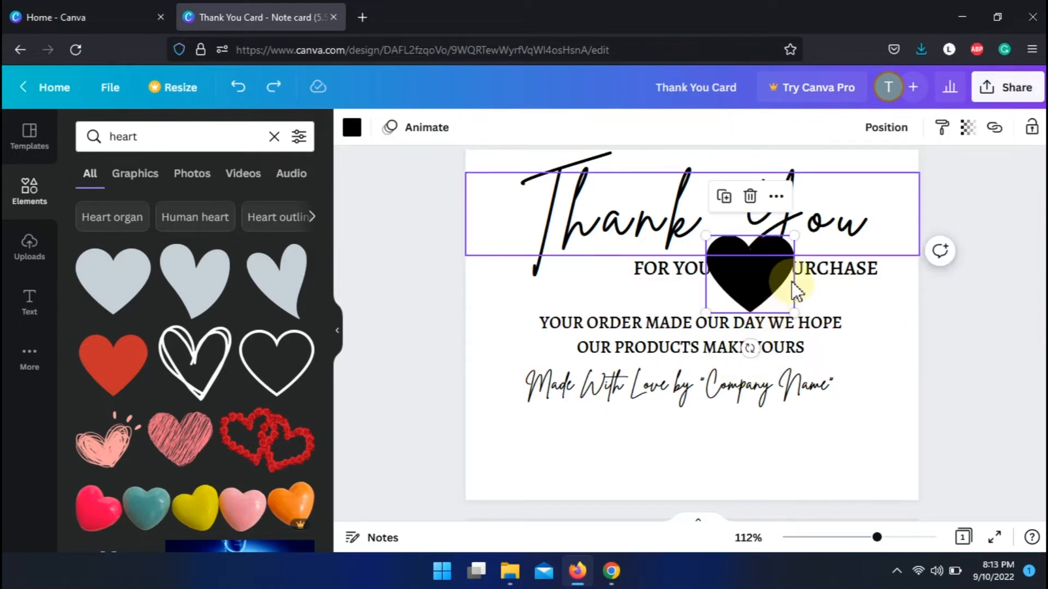
left_click_drag(767, 305, 659, 441)
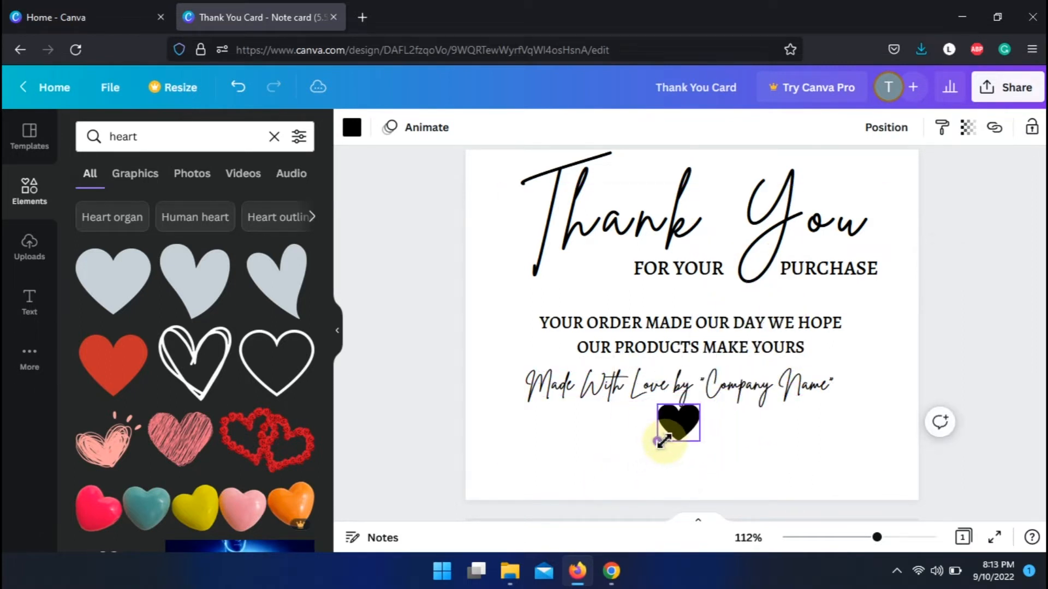
Step: Delete the word "Love" from the "Made With Love by" line, leaving a gap for the heart
left_click(757, 416)
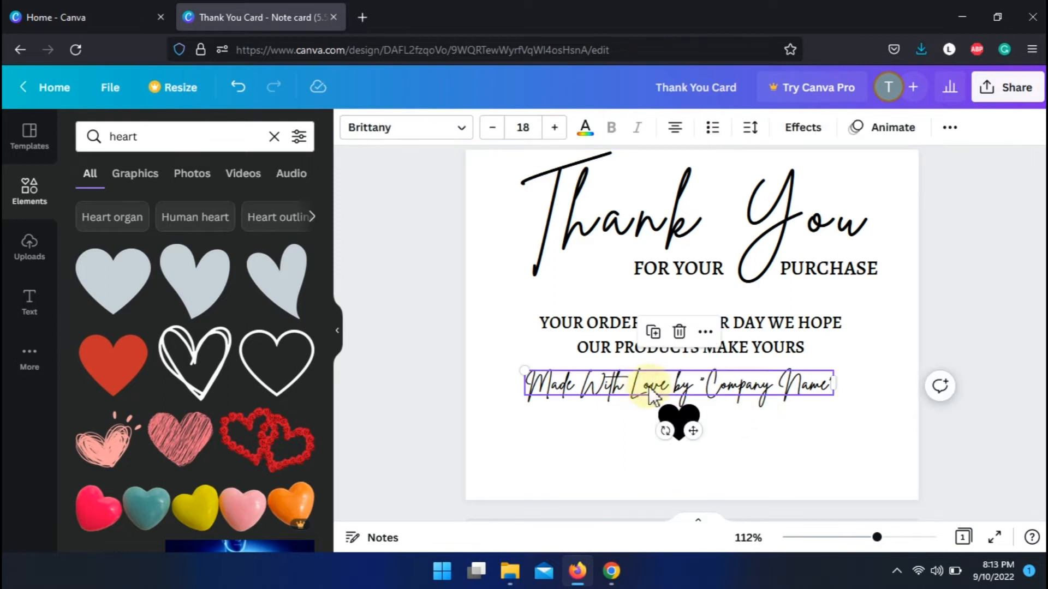
double_click(651, 390)
key("BackSpace")
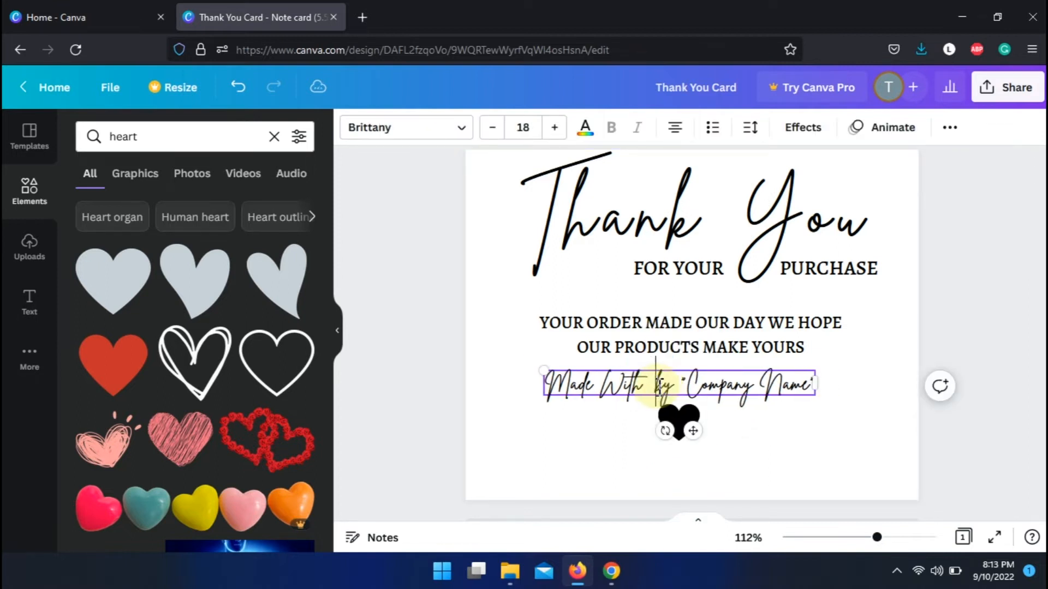
Step: Move the black heart into the gap between "With" and "by" and shrink it slightly to fit the line
mouse_move(693, 431)
left_mouse_down()
mouse_move(669, 408)
mouse_move(692, 431)
left_mouse_up()
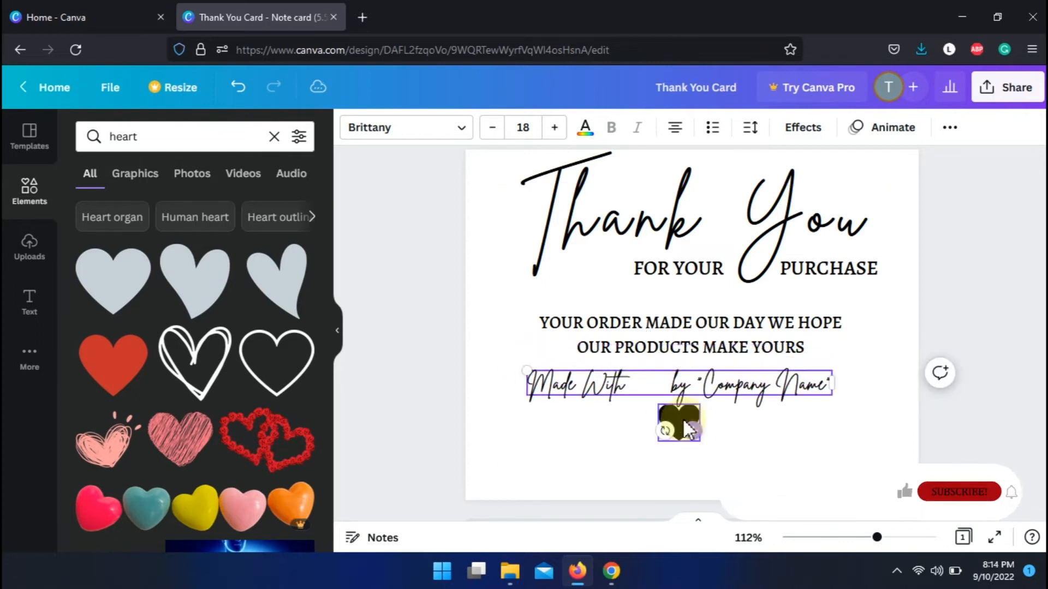
left_click(604, 432)
left_click_drag(692, 474, 667, 443)
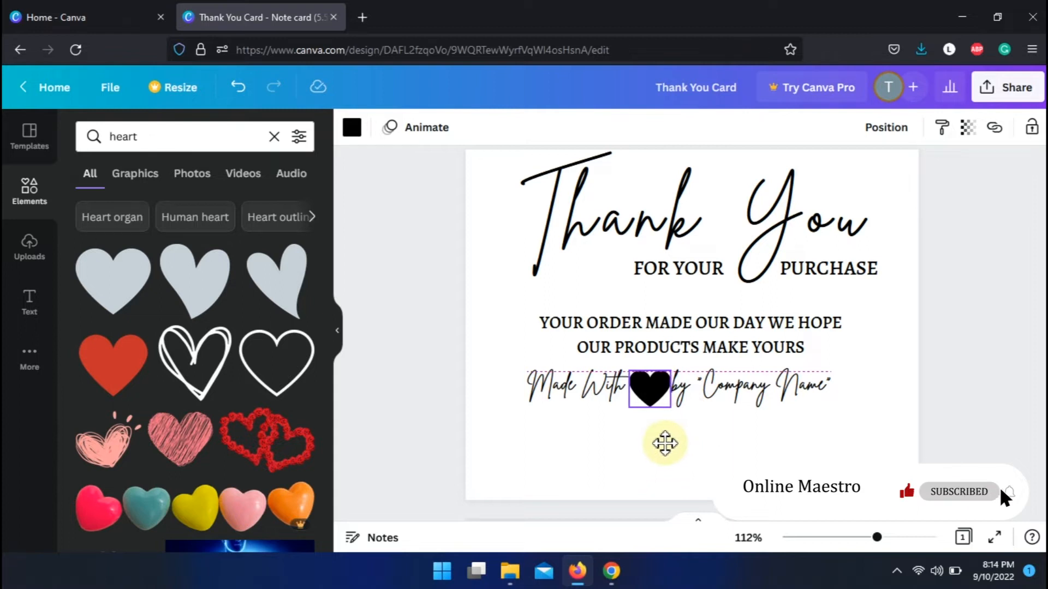
left_click_drag(630, 407, 638, 401)
left_click_drag(664, 434, 659, 437)
Step: Adjust the spacing after "With" in the sign-off line so the text clears the heart
double_click(628, 384)
left_click(629, 382)
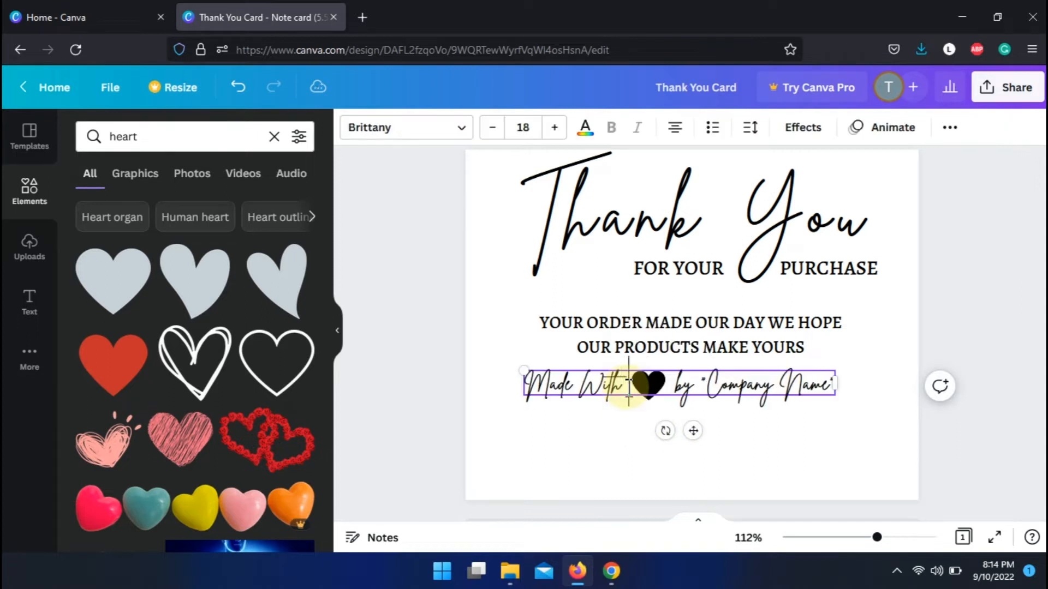
key("BackSpace")
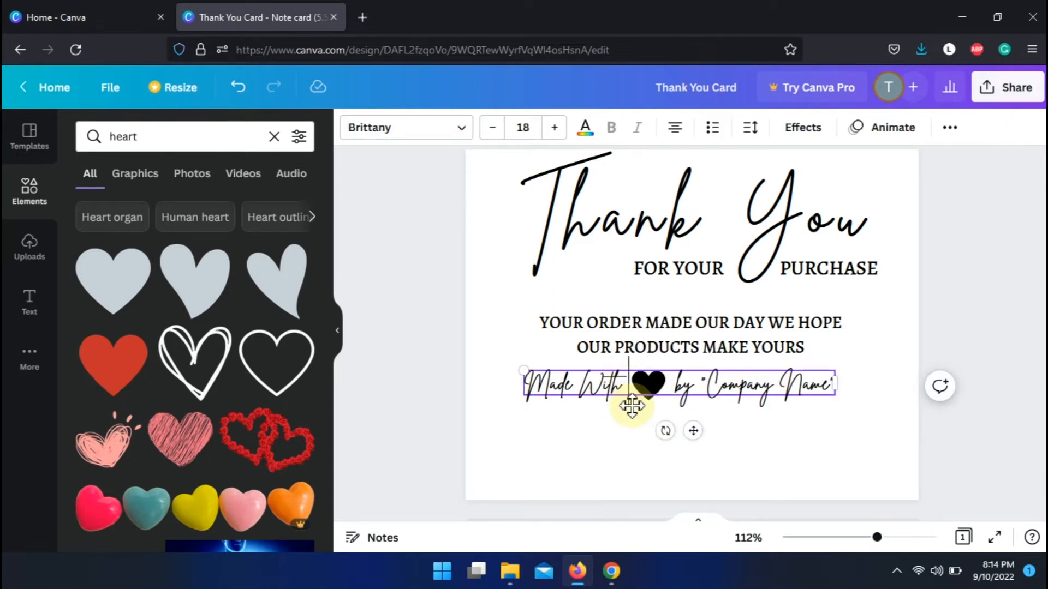
left_click(637, 474)
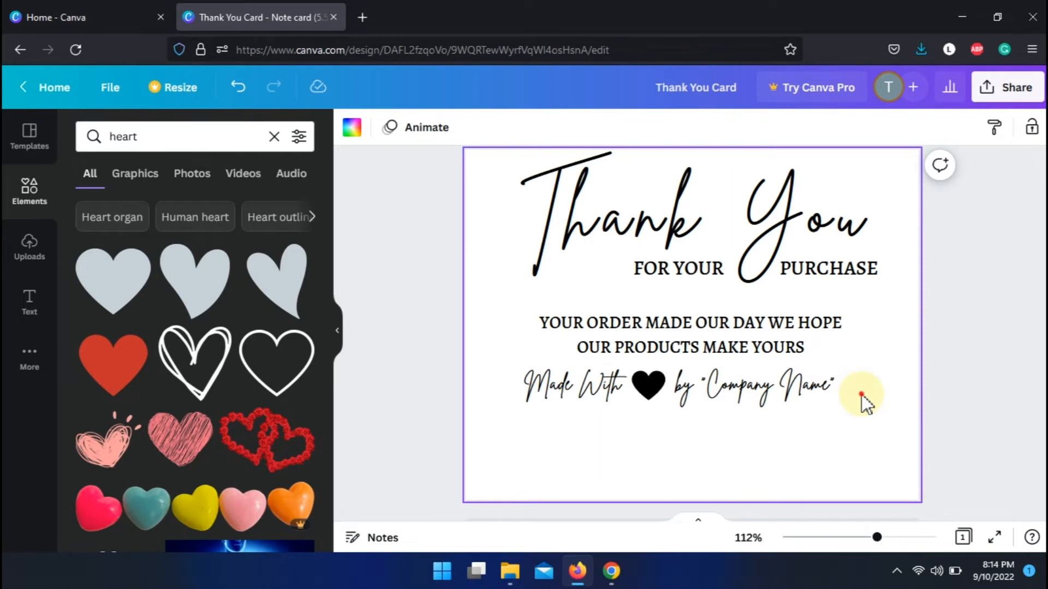
Step: Replace the word "Company" with "Business" in the sign-off line
double_click(742, 384)
double_click(743, 383)
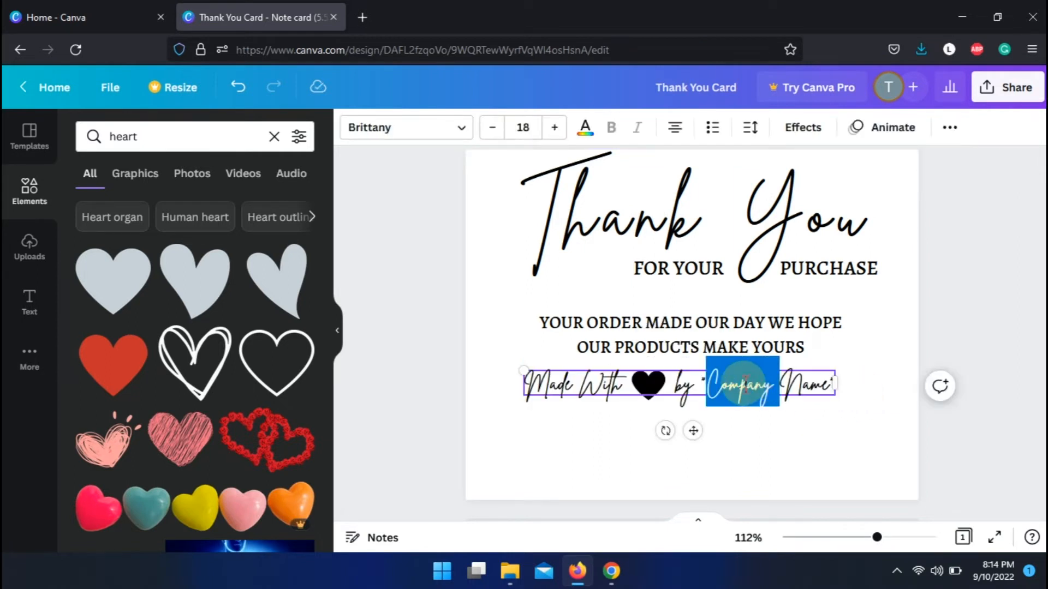
type("Business")
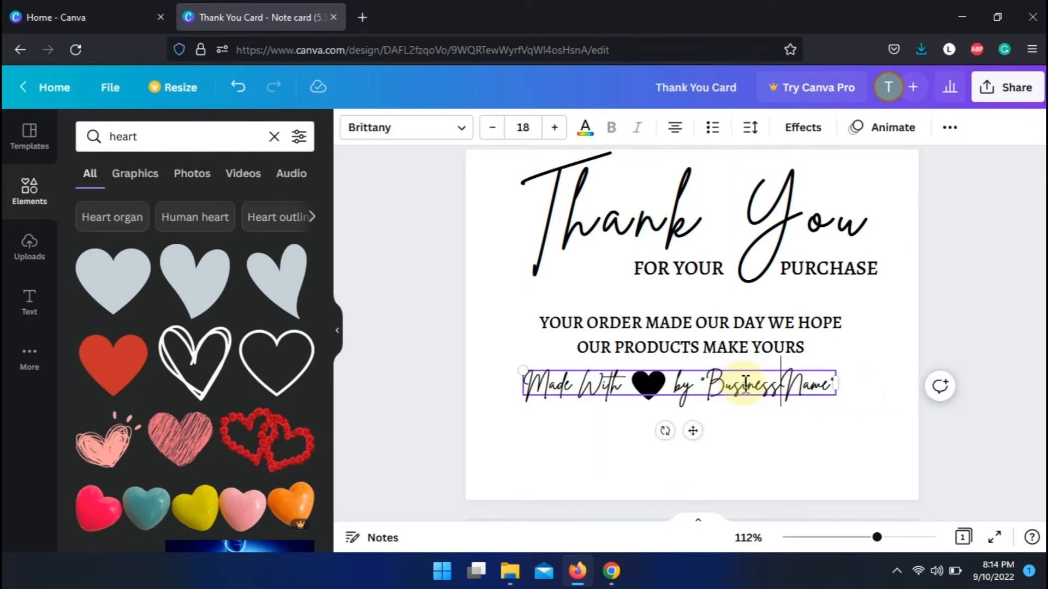
left_click(536, 443)
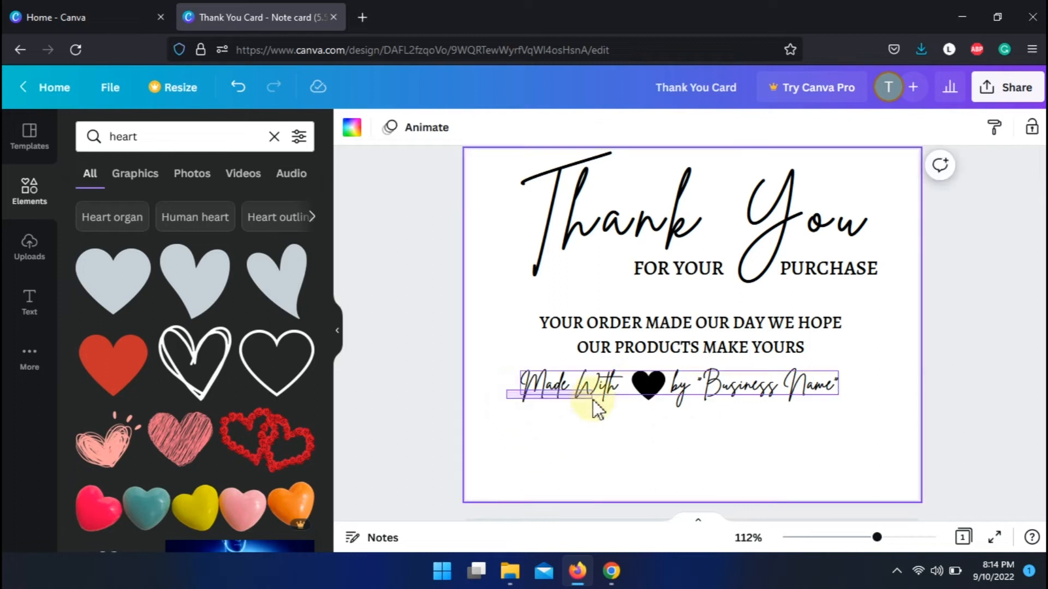
Step: Group the sign-off text with the heart and align the group to the horizontal center of the page
left_click(675, 396)
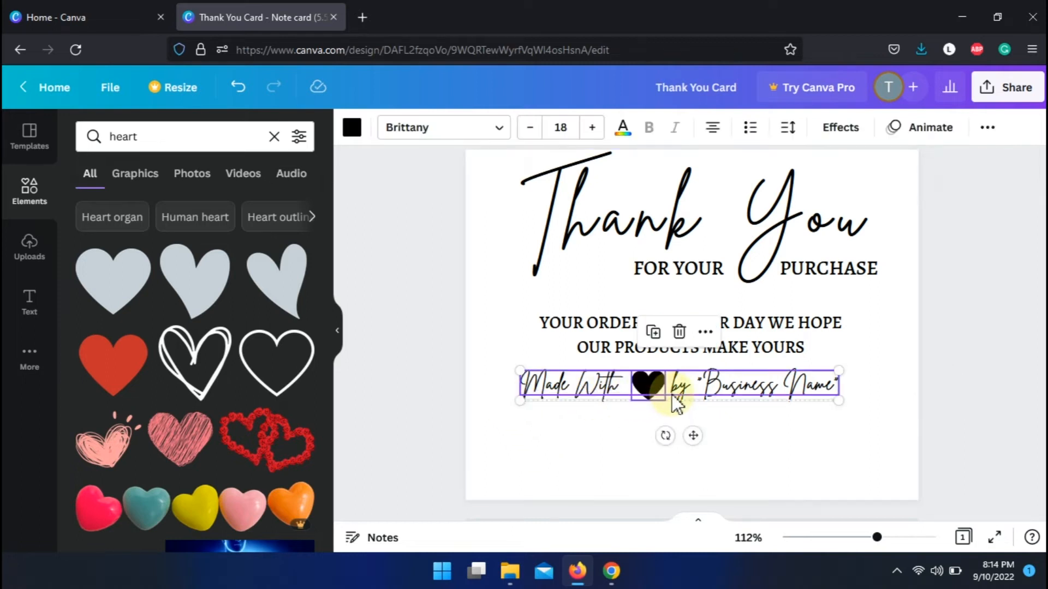
left_click(988, 129)
left_click(803, 164)
left_click(875, 165)
left_click(813, 299)
Step: Check the page alignment of the "YOUR ORDER MADE OUR DAY" message
left_click(502, 325)
left_click(950, 127)
left_click(801, 166)
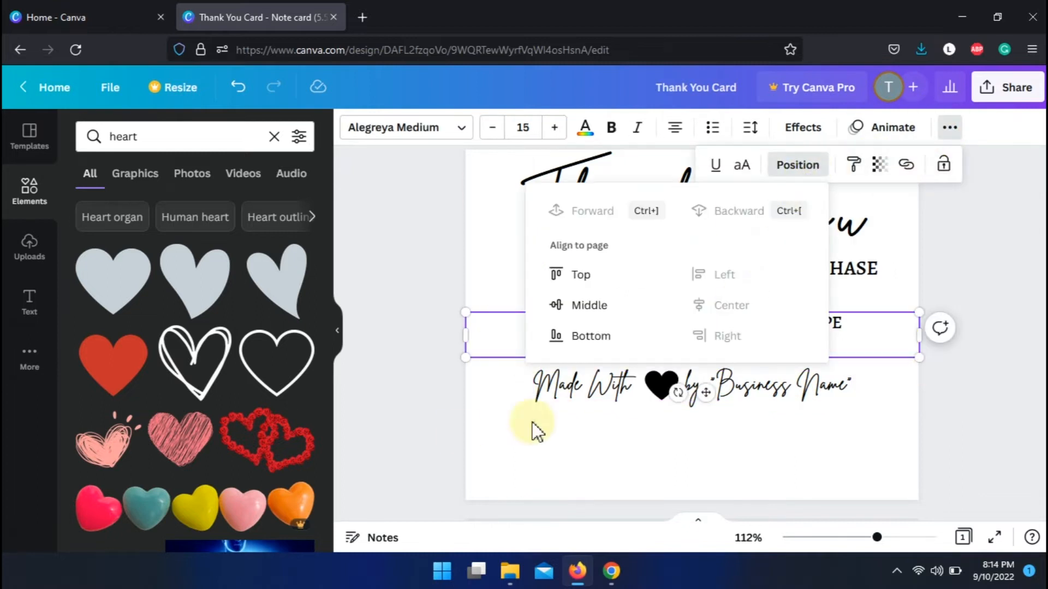
left_click(493, 432)
Step: Move the sign-off group slightly lower and set the "YOUR ORDER MADE OUR DAY" message's font size to 14
left_click(705, 392)
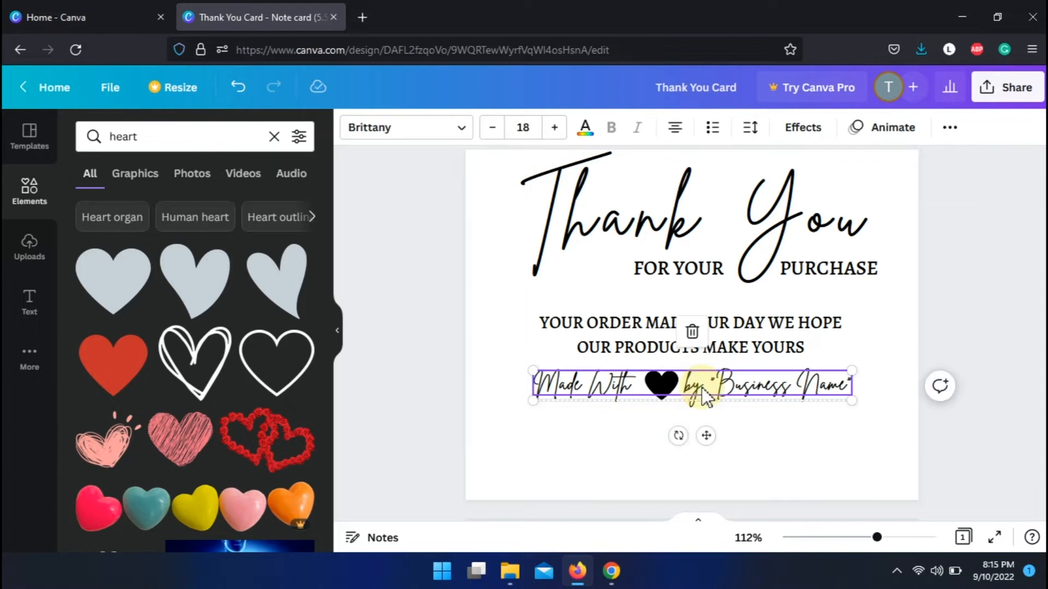
left_click(797, 337)
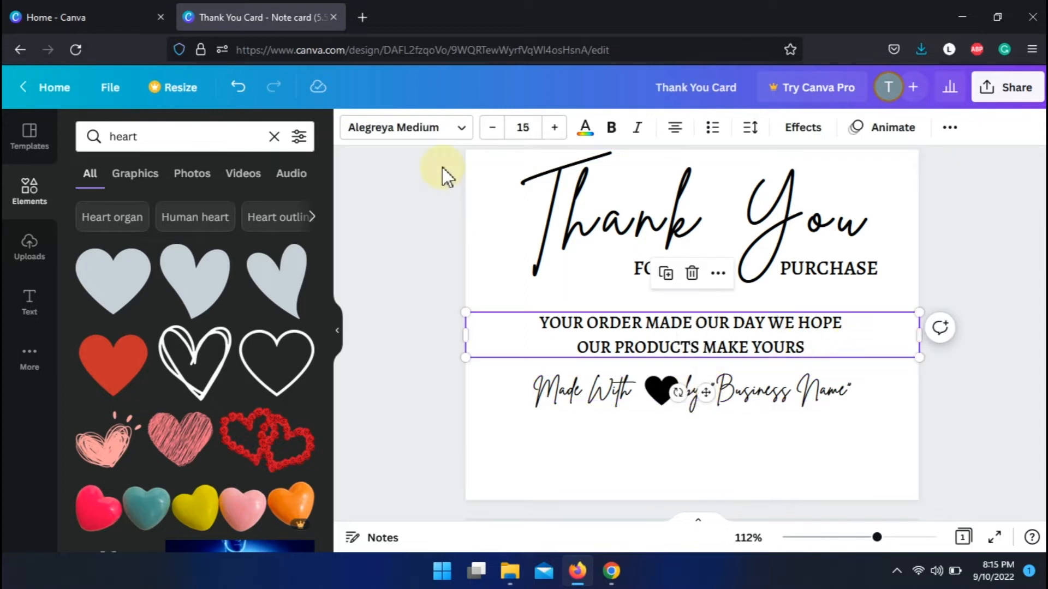
left_click(492, 127)
left_click(957, 264)
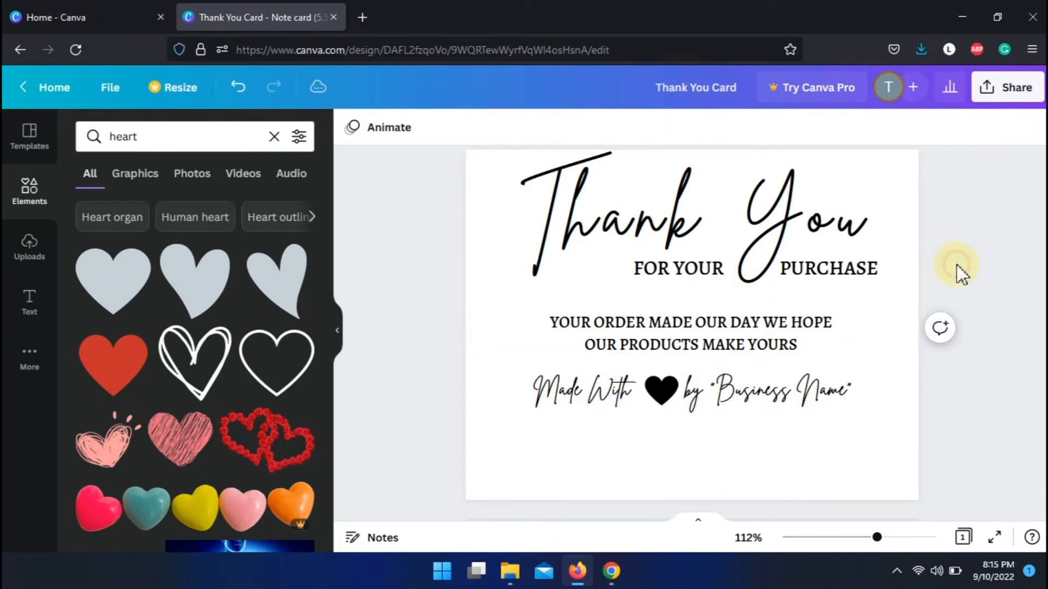
Step: Shift the "FOR YOUR PURCHASE" line slightly to the right beneath the heading
left_click(861, 274)
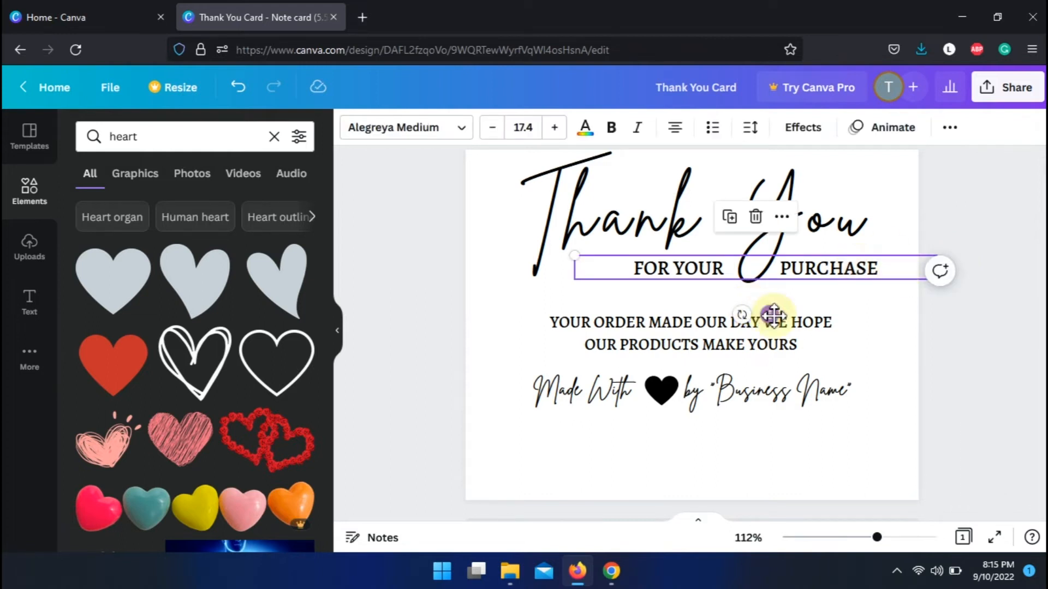
left_click_drag(775, 316, 780, 316)
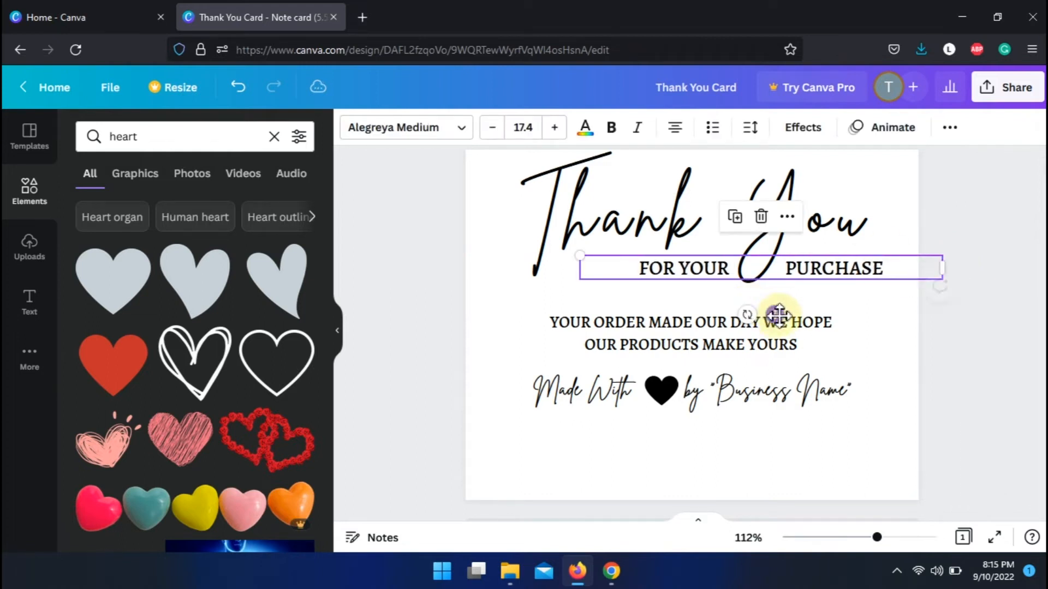
left_click(857, 437)
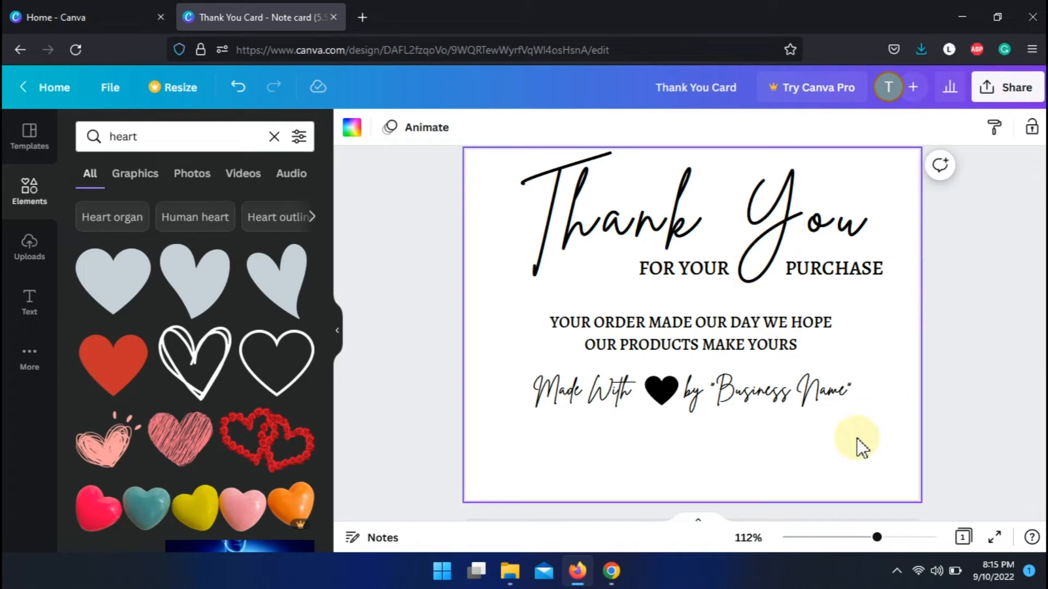
Step: Try to adjust the spacing before "by" inside the grouped sign-off line
left_click(684, 398)
left_click(685, 393)
left_click(686, 390)
key("BackSpace")
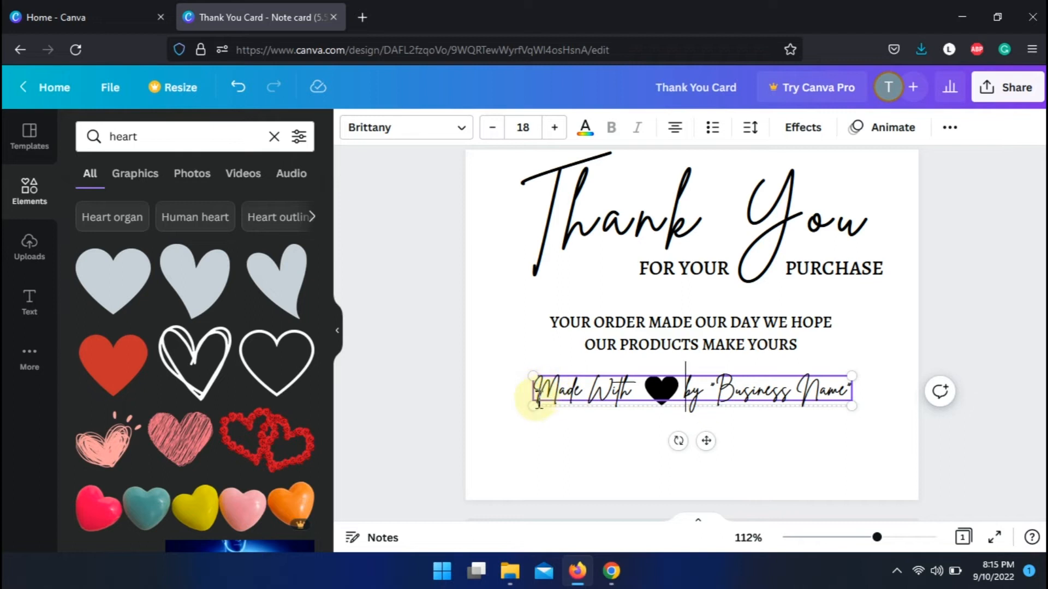
left_click(591, 454)
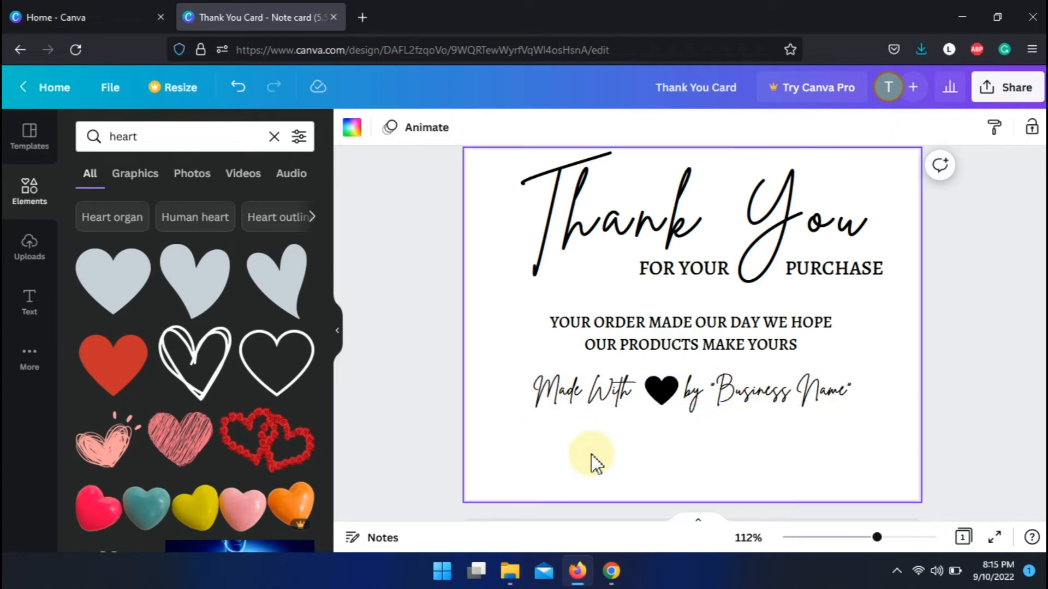
Step: Ungroup the sign-off text and the heart
left_click(693, 393)
left_click(948, 129)
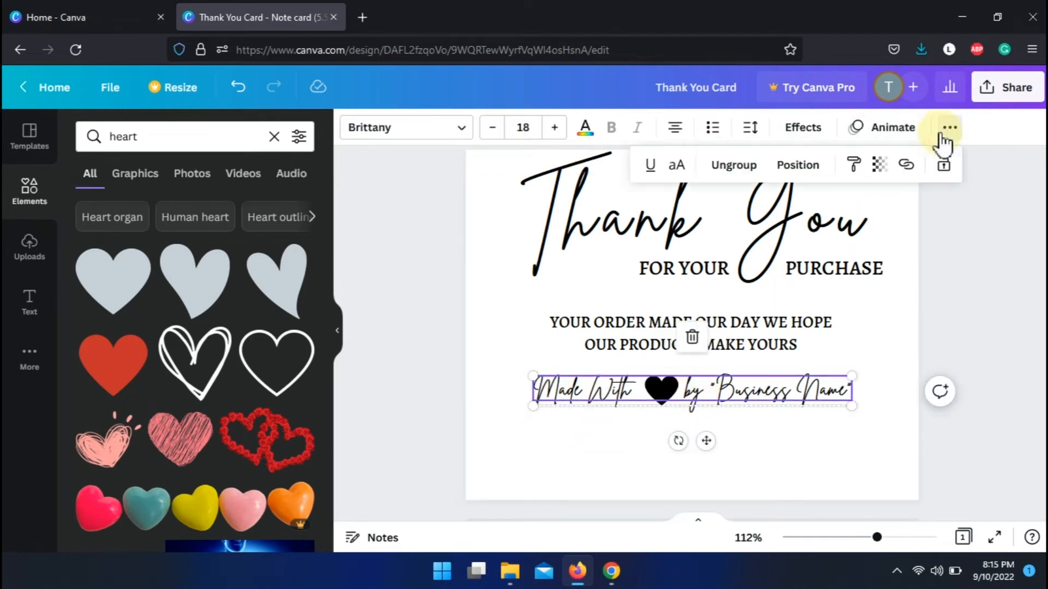
left_click(733, 167)
left_click(737, 387)
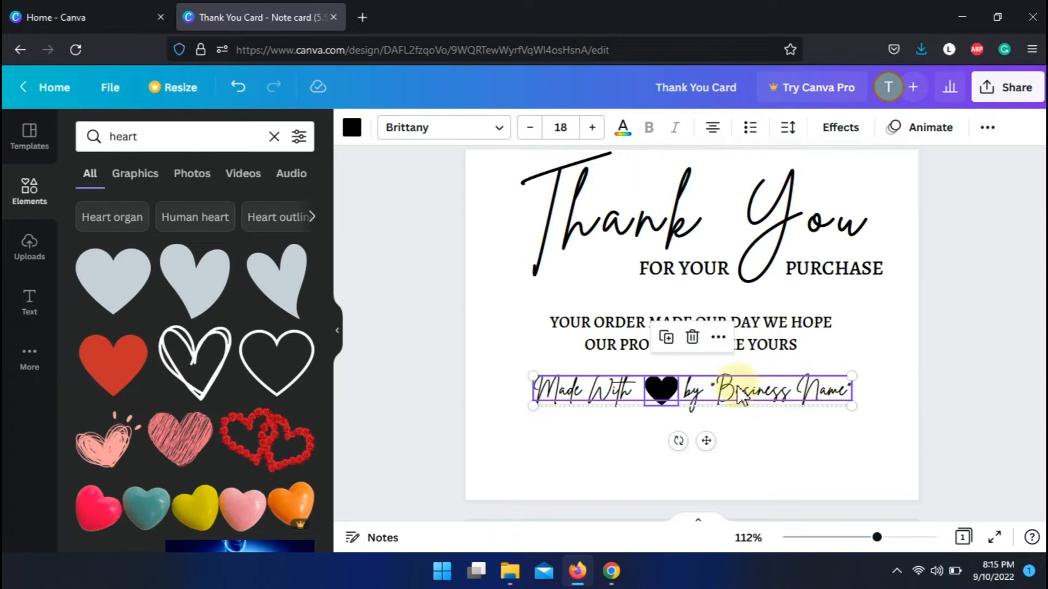
left_click(694, 391)
left_click(807, 471)
Step: Widen the gap before "by" in the sign-off text and extend its text box to keep it on one line
left_click(688, 390)
left_click(687, 390)
left_click(690, 390)
mouse_move(855, 390)
left_mouse_down()
mouse_move(877, 398)
mouse_move(864, 398)
left_mouse_up()
left_click(652, 422)
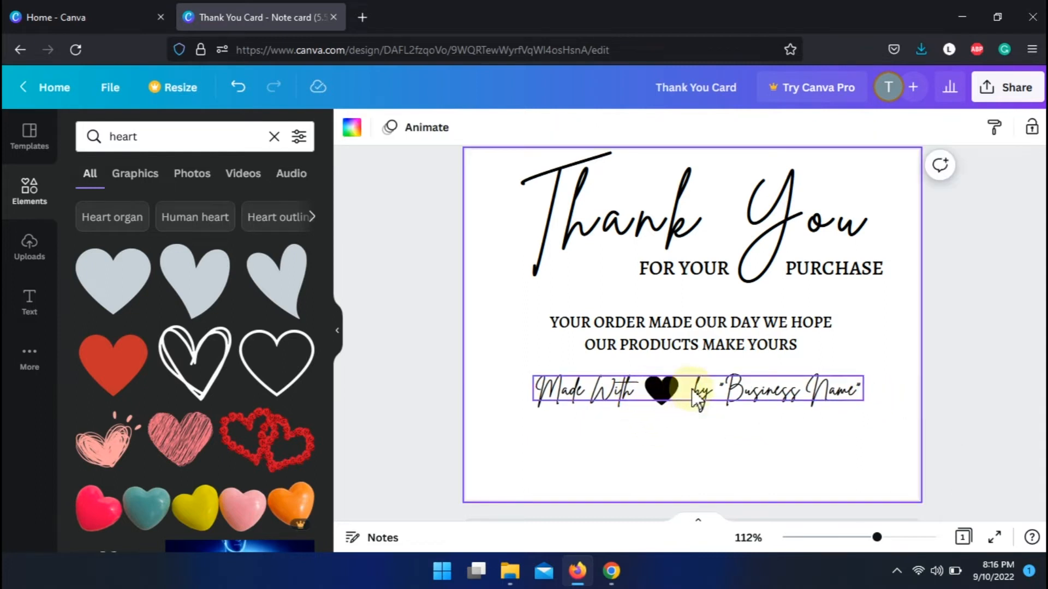
Step: Fine-tune the sign-off text's width and horizontal position around the heart
left_click(559, 385)
left_click_drag(865, 391, 868, 390)
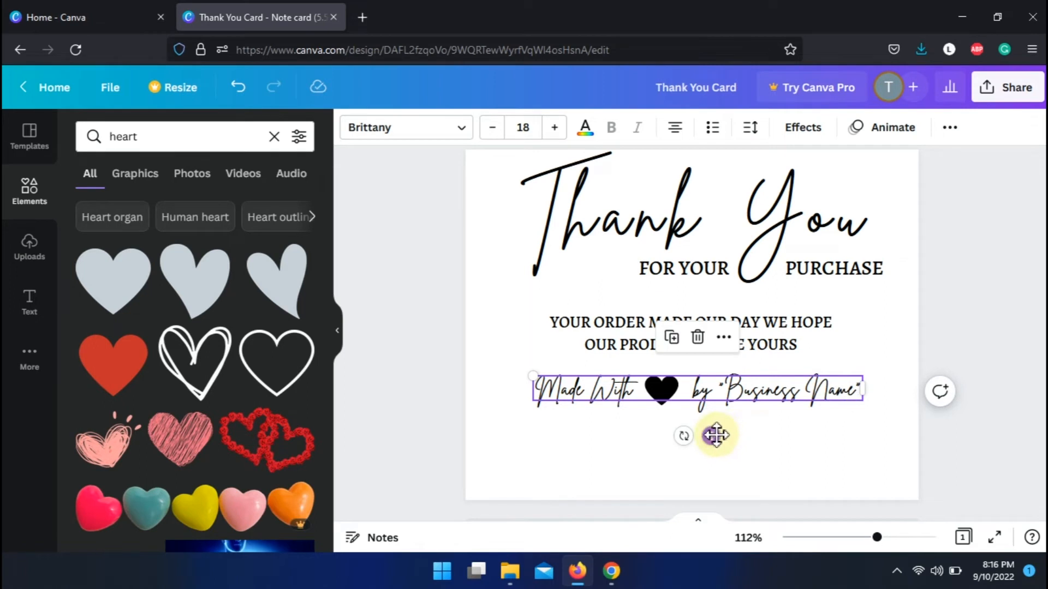
left_click_drag(715, 435, 718, 435)
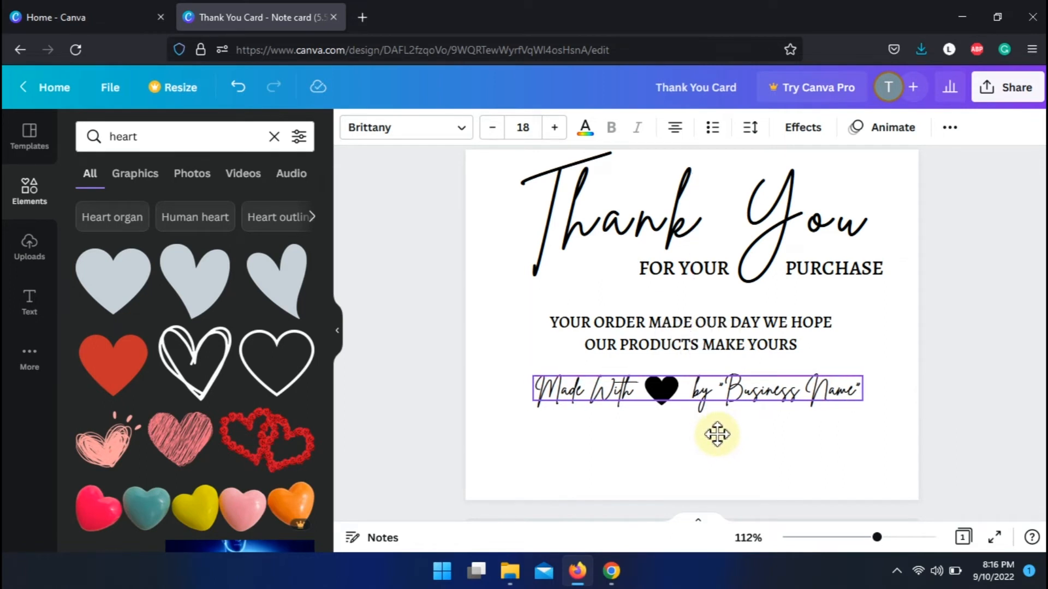
left_click(793, 434)
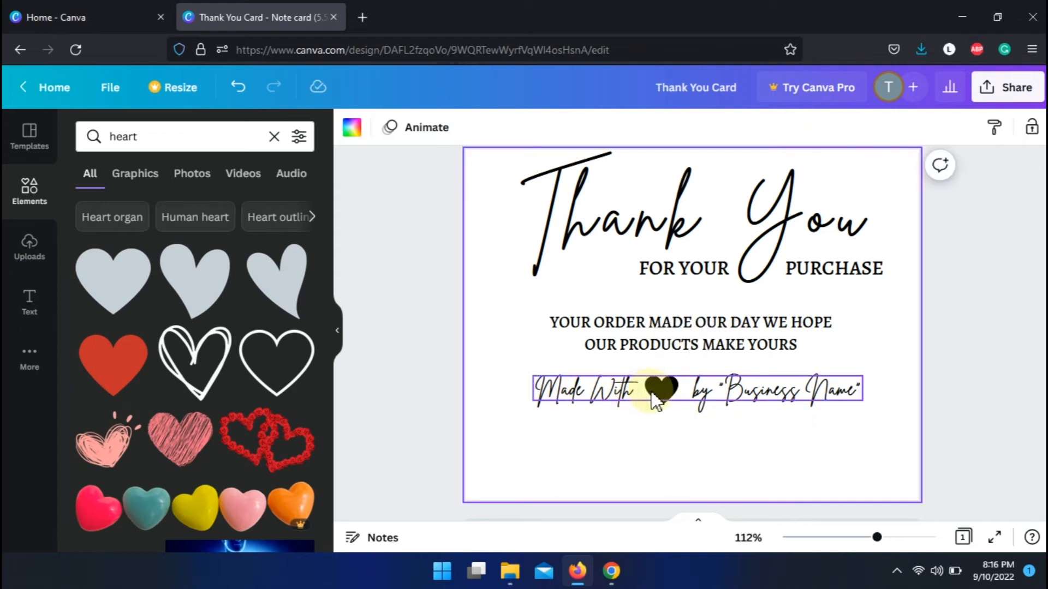
mouse_move(698, 401)
left_mouse_down()
mouse_move(703, 393)
mouse_move(709, 405)
left_mouse_up()
left_click(709, 405)
left_click_drag(707, 396, 707, 397)
left_click(603, 443)
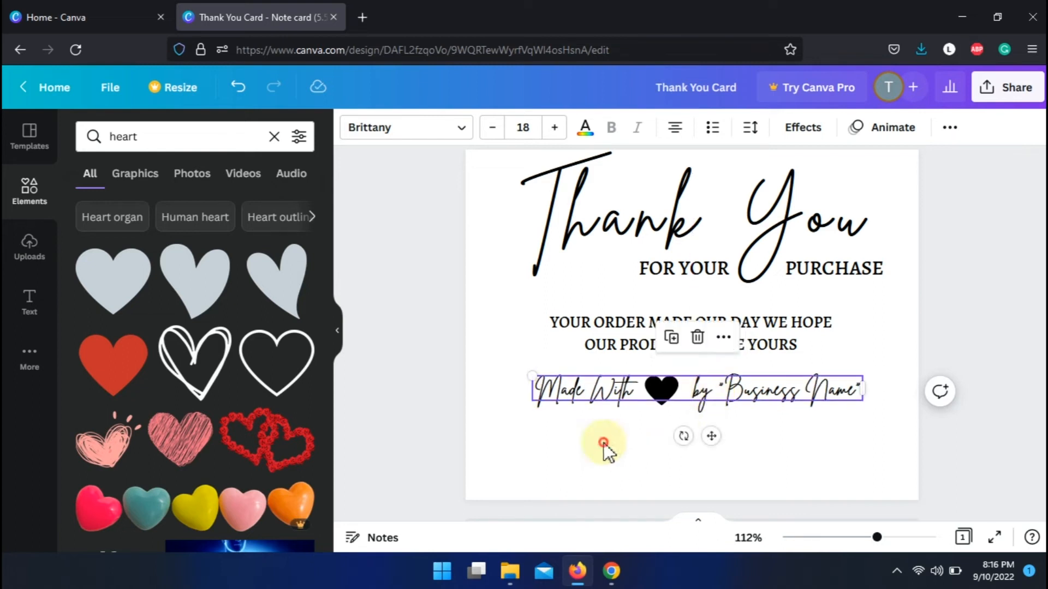
Step: Regroup the adjusted sign-off text with the heart and center the group horizontally on the page
left_click_drag(511, 388, 745, 391)
left_click(985, 130)
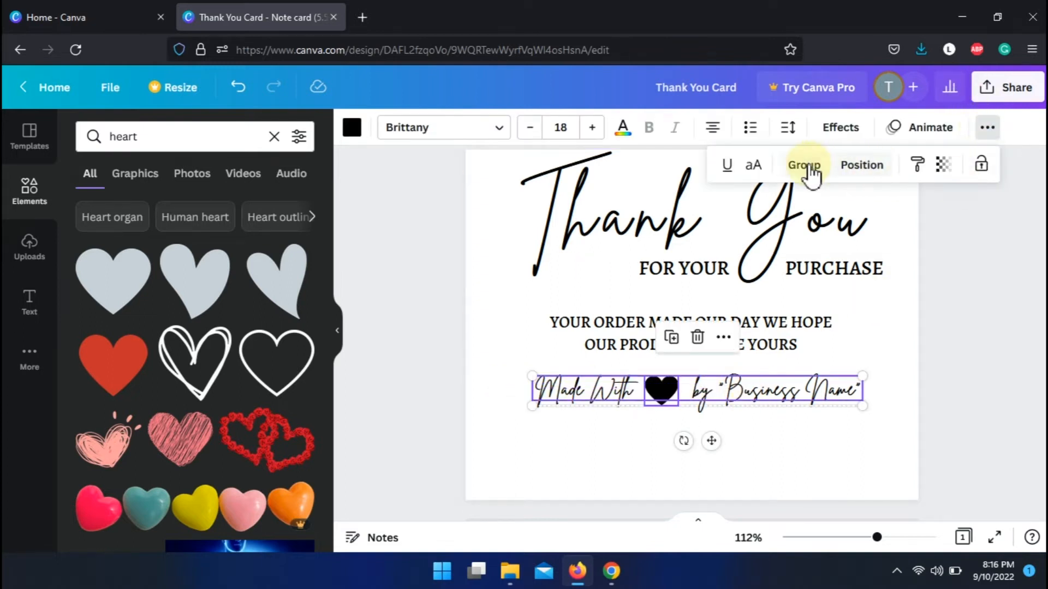
left_click(808, 166)
left_click(873, 166)
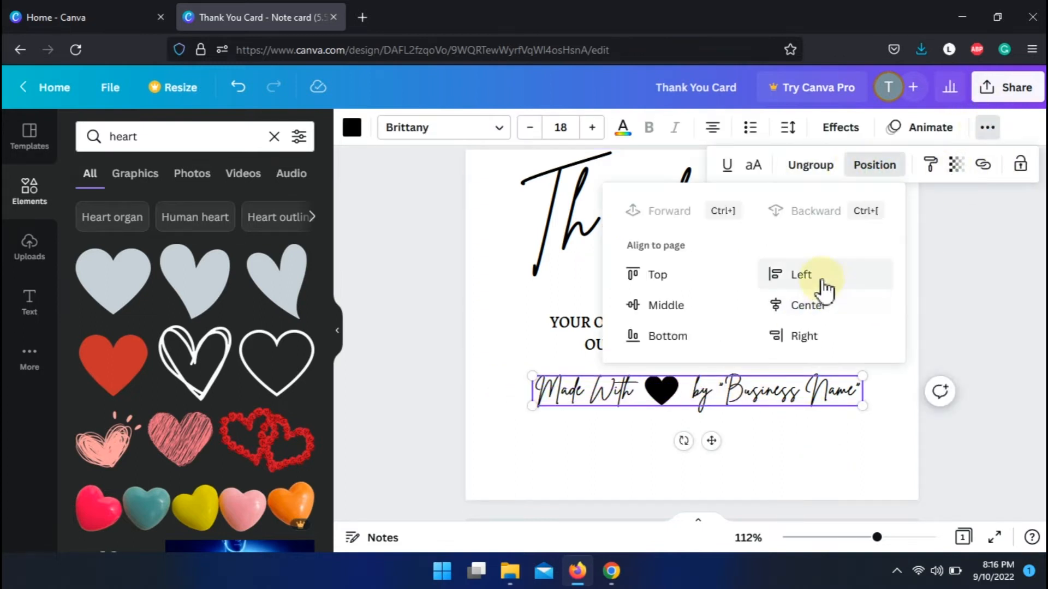
left_click(808, 305)
left_click(820, 447)
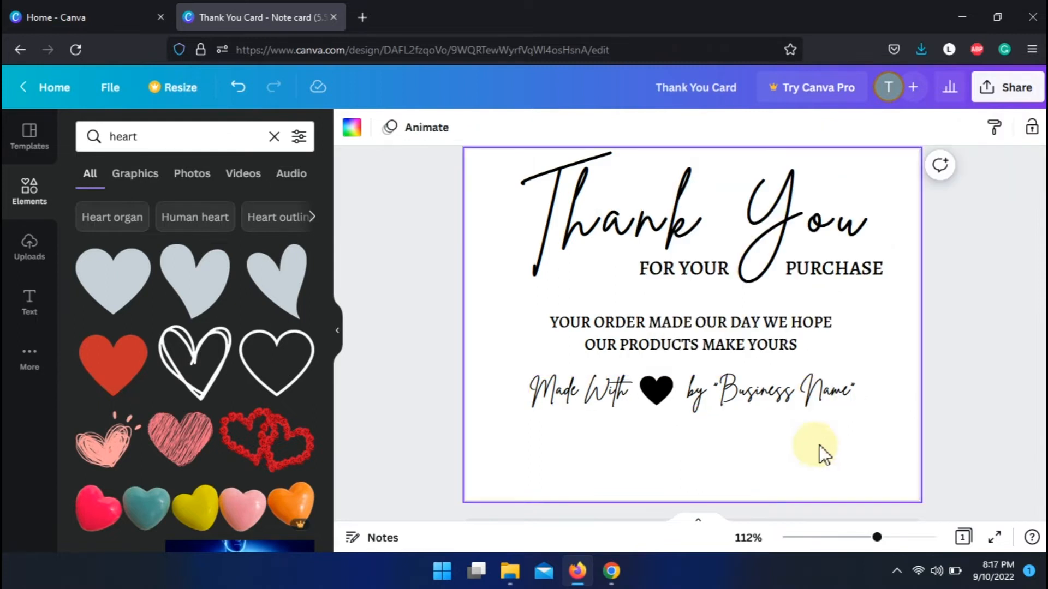
left_click(977, 417)
left_click(788, 346)
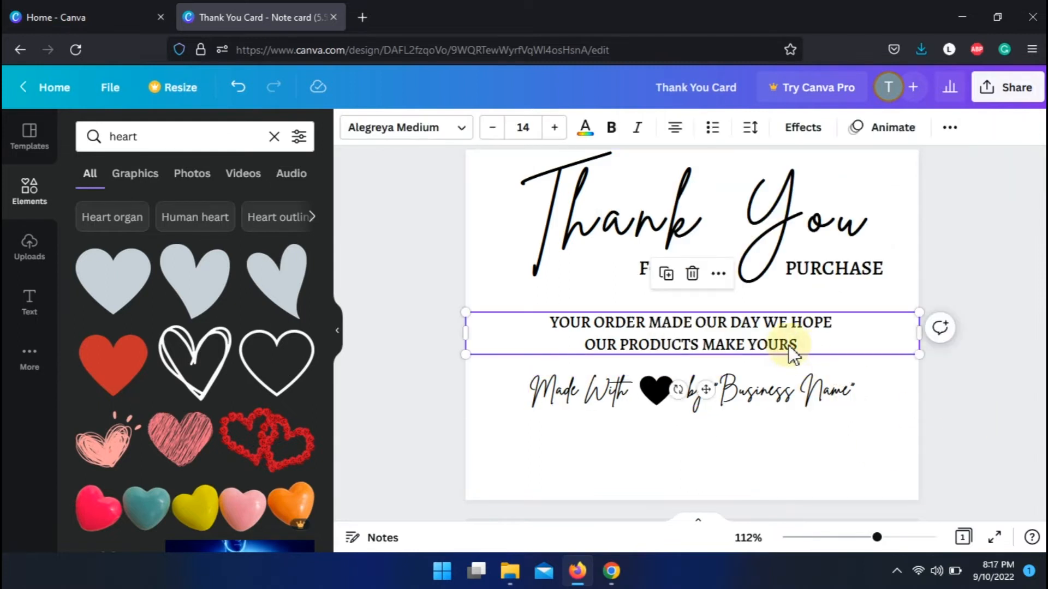
left_click(740, 455)
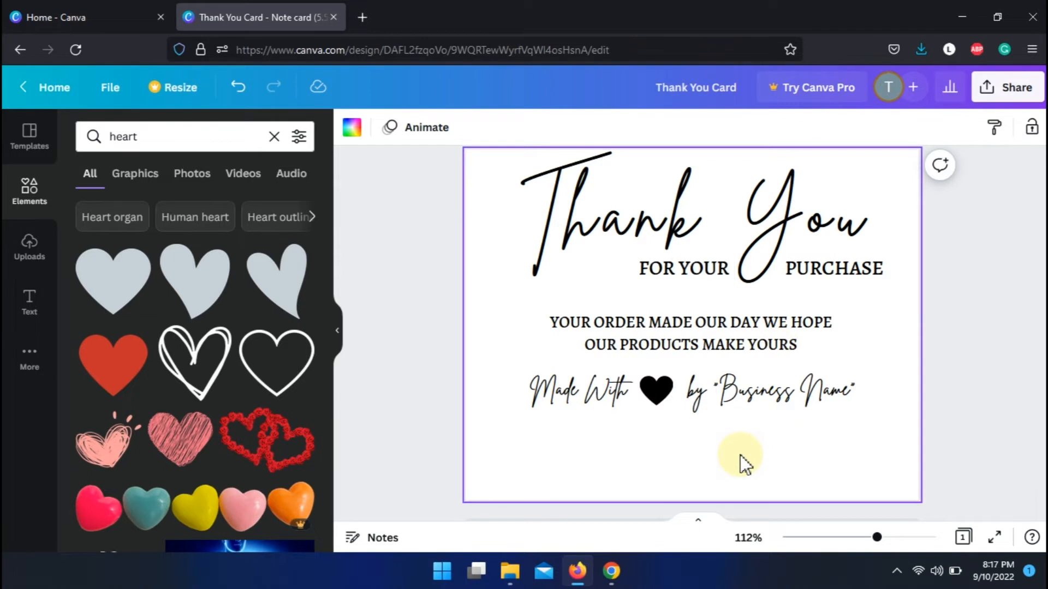
Step: Duplicate the "YOUR ORDER MADE OUR DAY" message and place the copy beneath the sign-off line
left_click(619, 335)
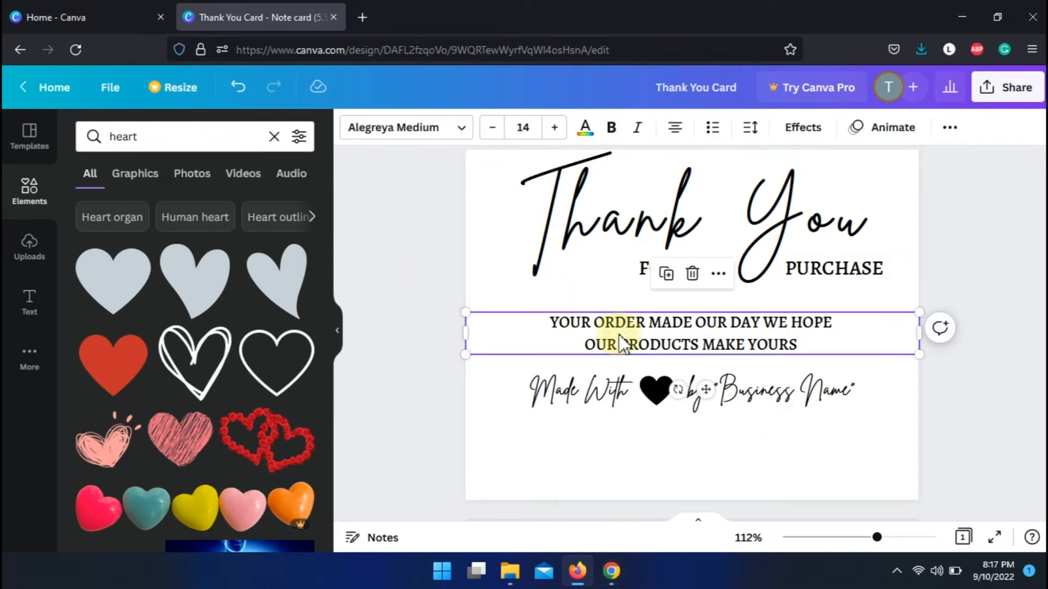
left_click(686, 456)
key("ctrl+v")
left_click_drag(719, 407, 705, 500)
Step: Replace the duplicated message's text with "ENJOY 10% OFF YOUR NEXT ORDER BY USING THE CODE THANKS"
double_click(746, 456)
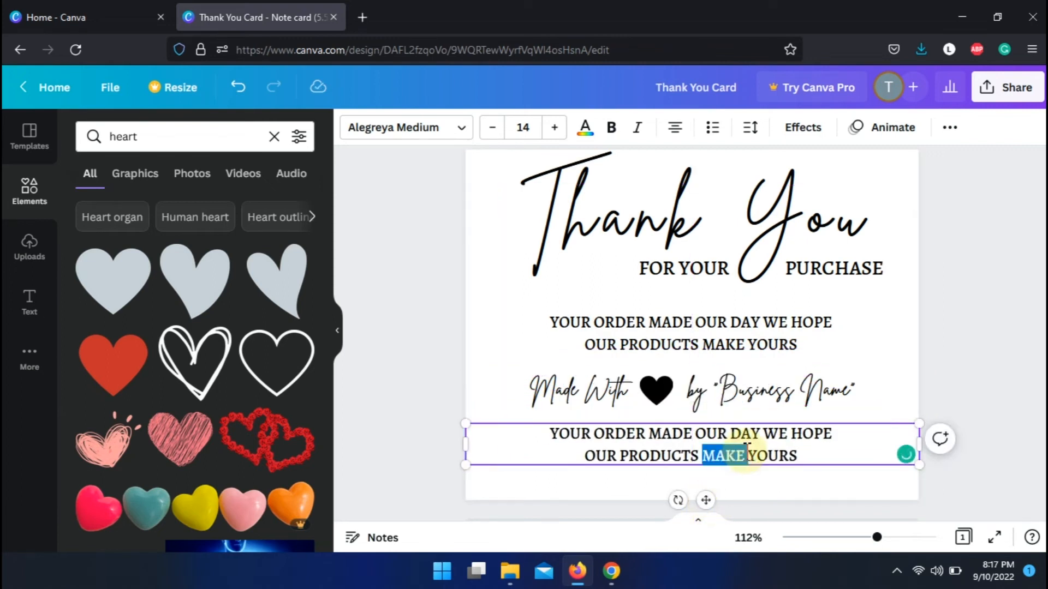
key("ctrl+a")
type("enjoy")
key("BackSpace")
key("BackSpace")
key("BackSpace")
key("BackSpace")
key("BackSpace")
type("ENJOY")
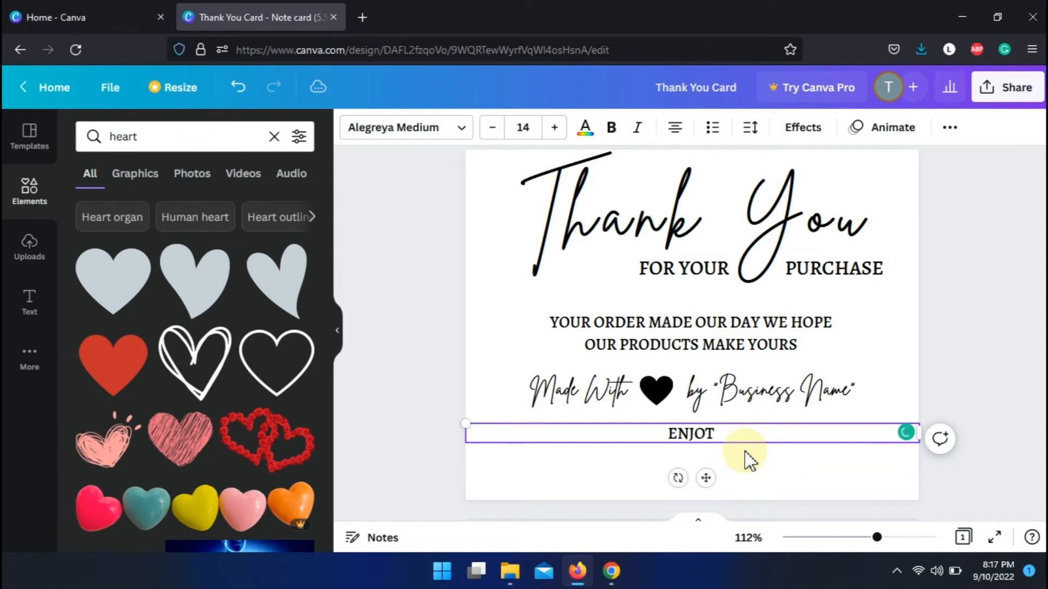
type(" 10")
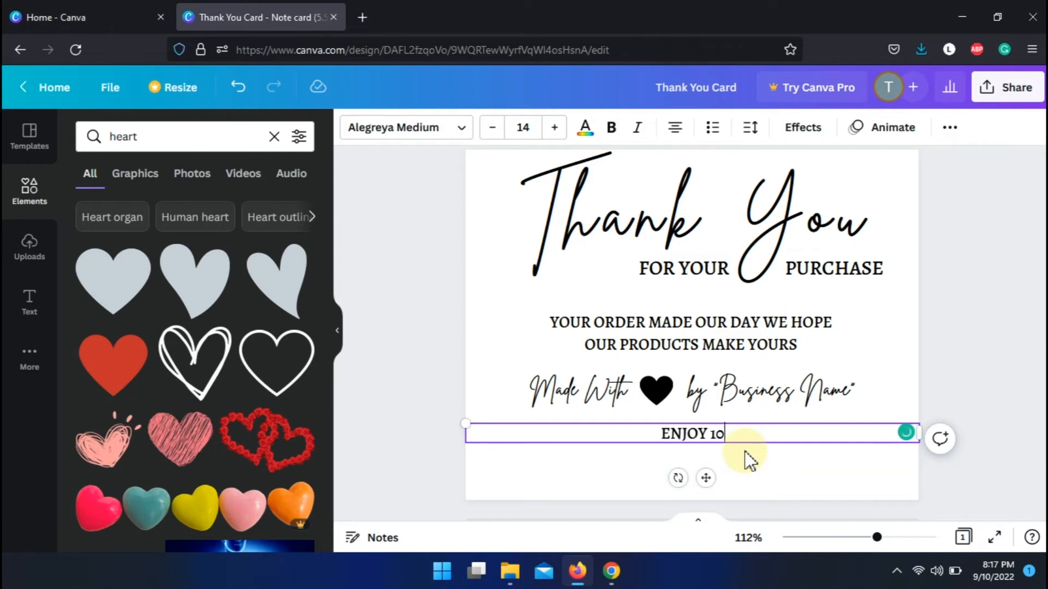
type("% OFF YOUR NET O")
key("BackSpace")
key("BackSpace")
key("BackSpace")
type("XT ORDER BY USING THE CODE ")
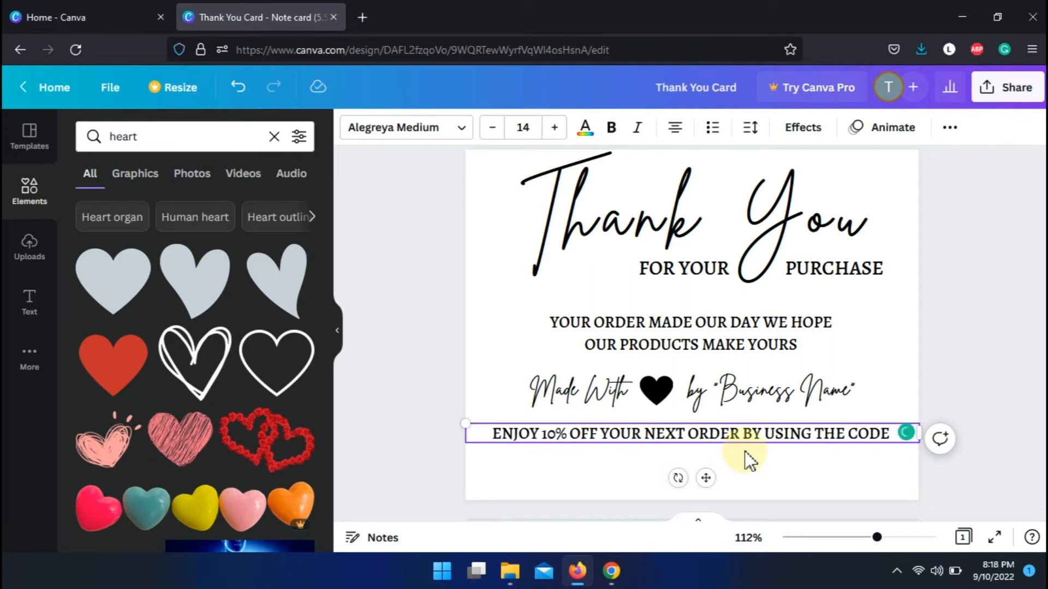
type("THANKS")
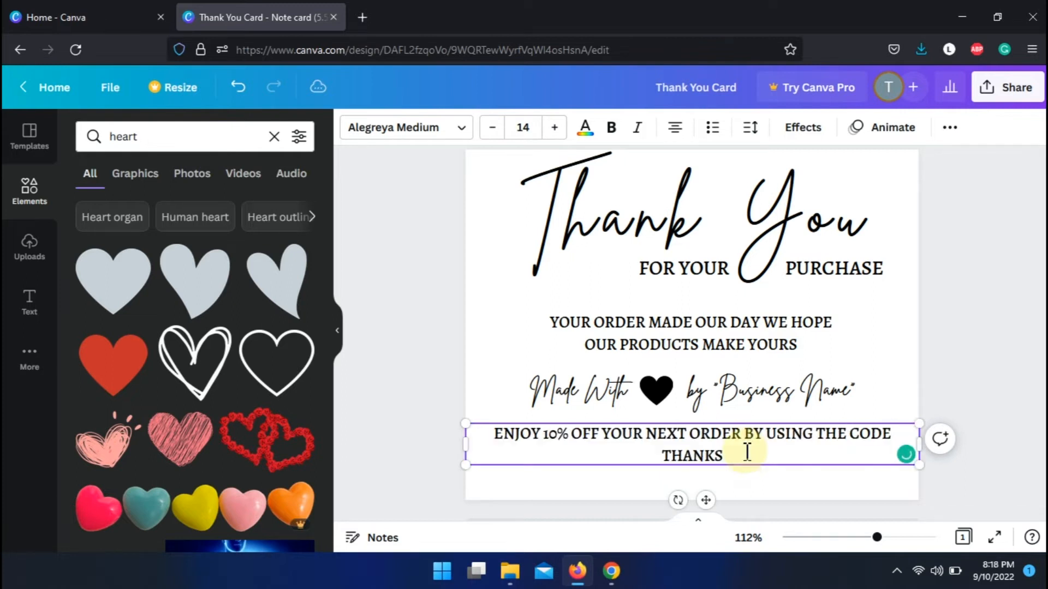
left_click(749, 481)
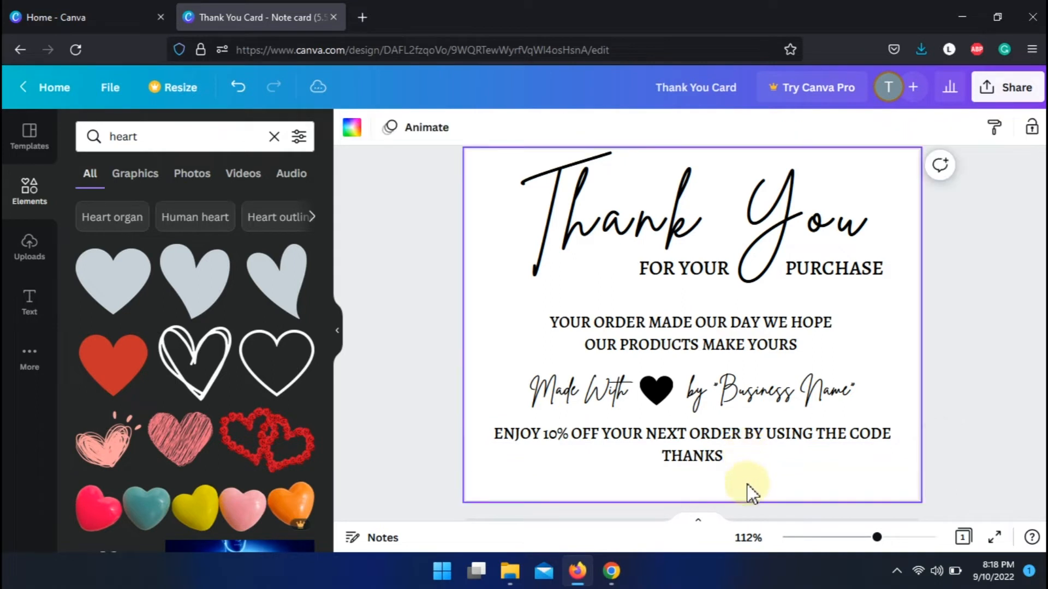
left_click(706, 460)
left_click(735, 487)
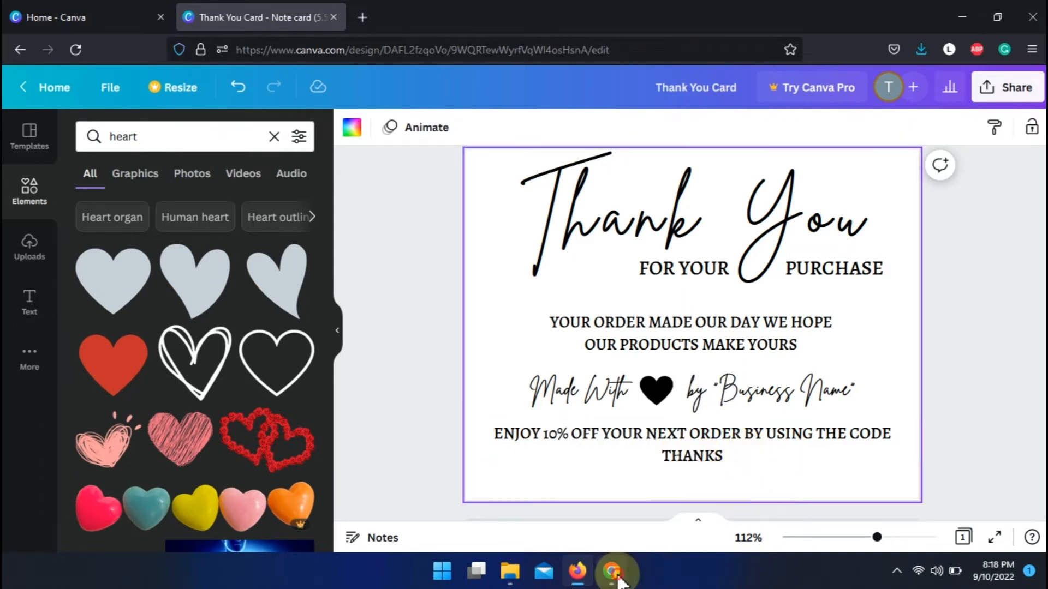
Step: Add a colon after "CODE" in the discount message, make "THANKS" bold, and enclose it in quotation marks
left_click(893, 434)
type(":")
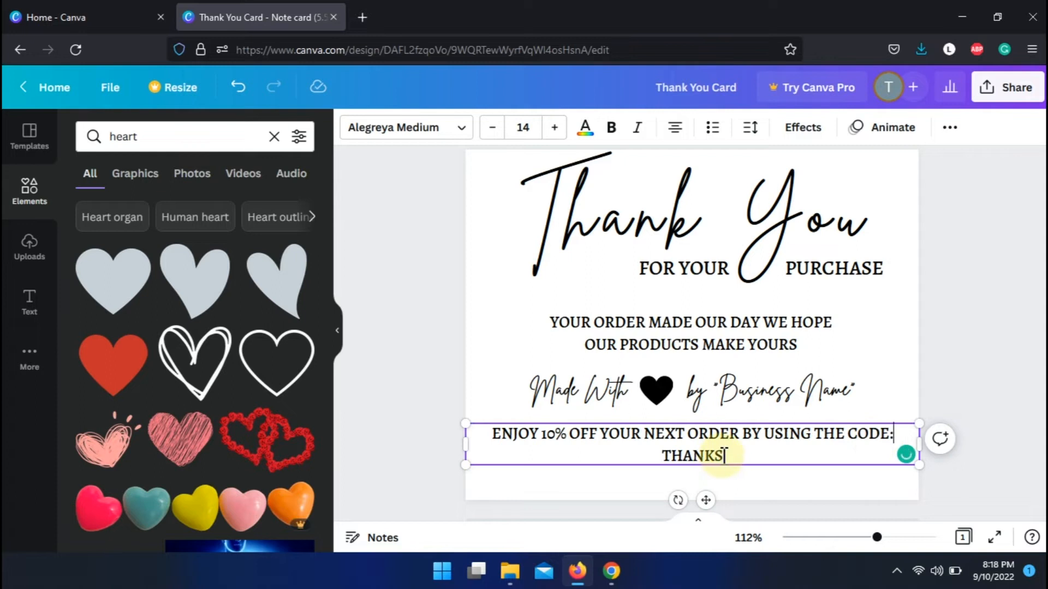
left_click(610, 129)
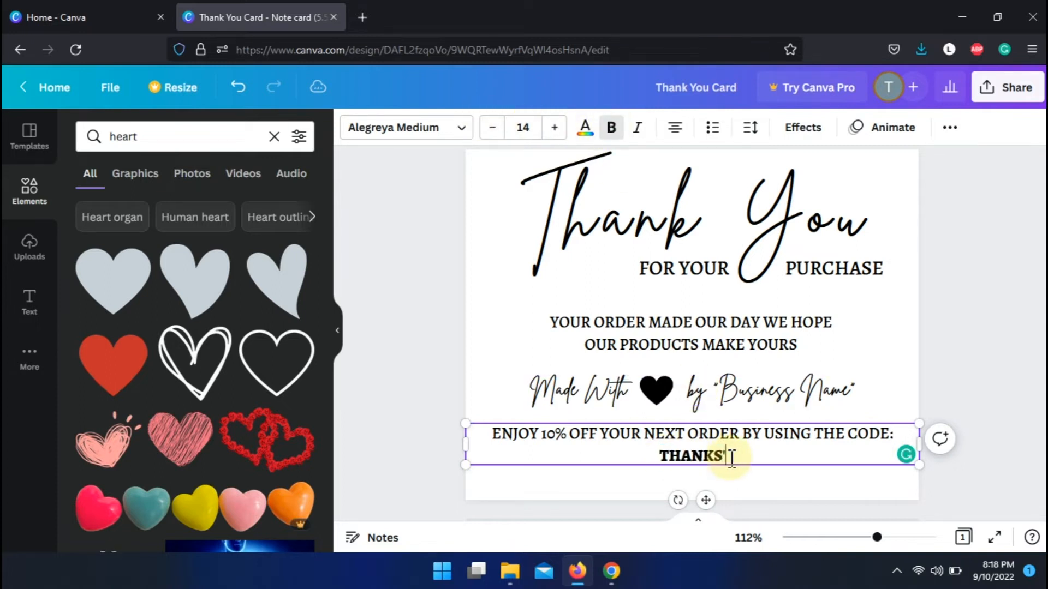
type("\"")
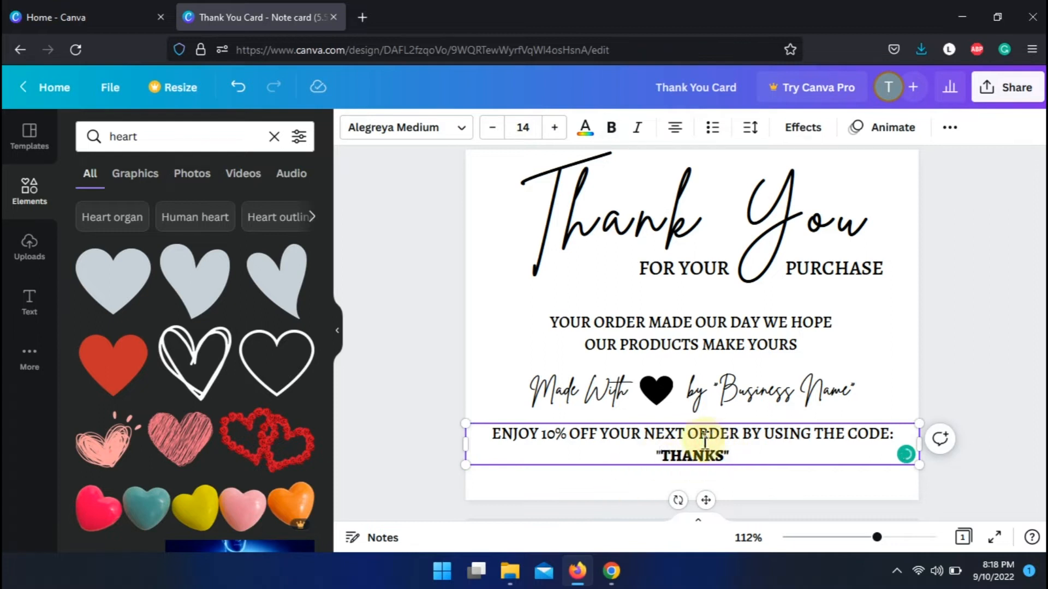
Step: Set the discount message's font size to 11 and the "YOUR ORDER MADE OUR DAY" message's font size to 13
left_click(425, 298)
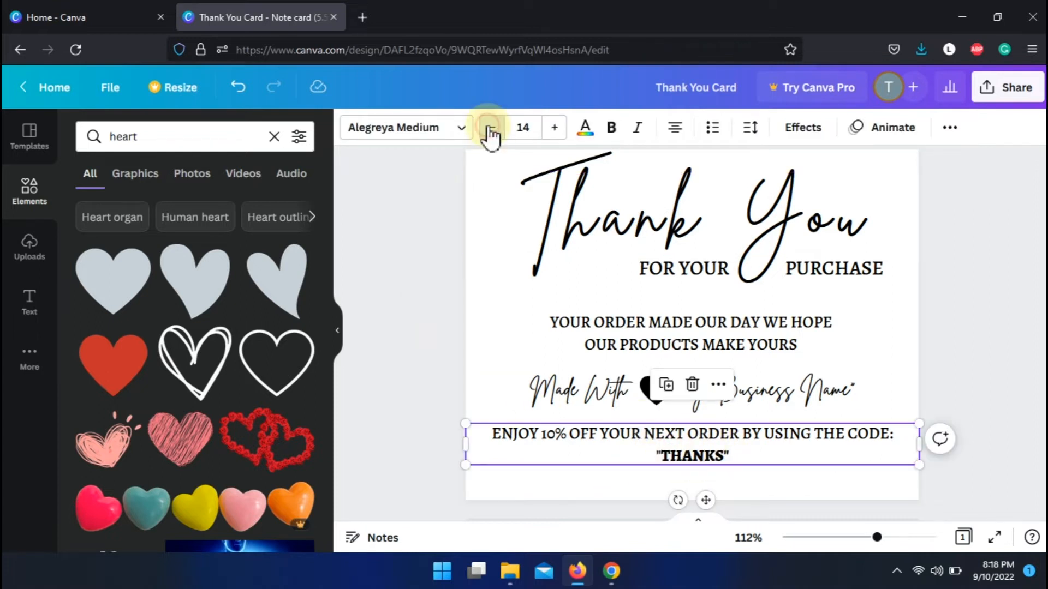
left_click(489, 127)
left_click(490, 130)
left_click(489, 129)
left_click(739, 338)
left_click(492, 131)
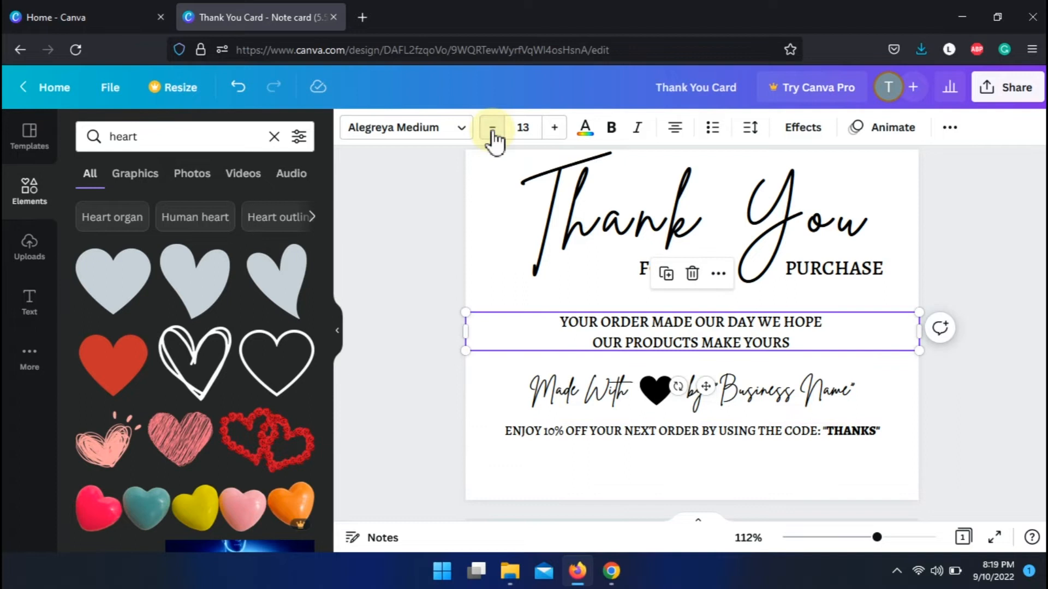
left_click(968, 274)
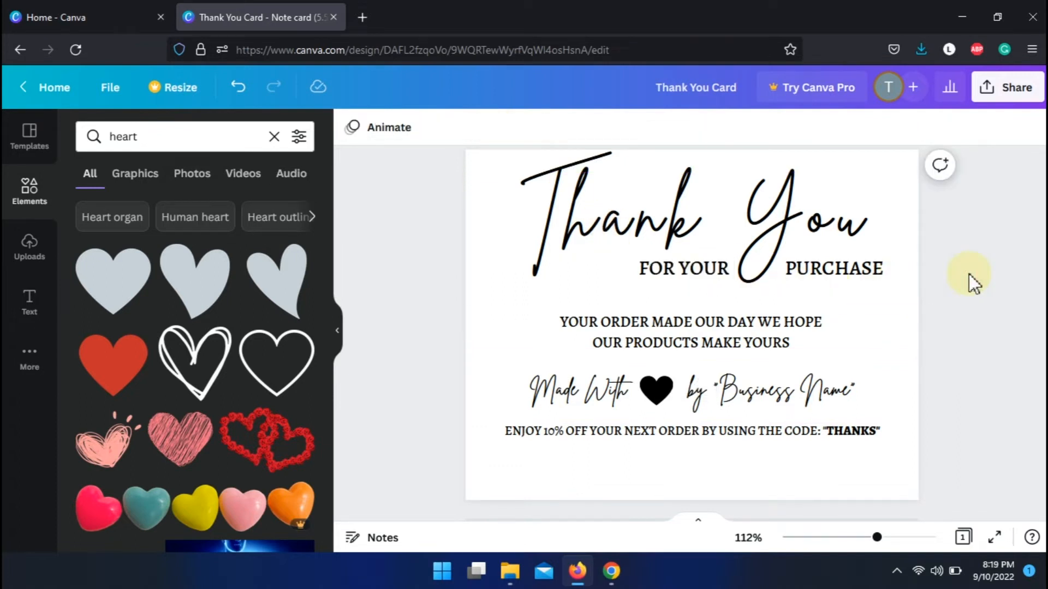
Step: Break the discount message so "THANKS" sits on its own line, and nudge the "FOR YOUR PURCHASE" text slightly up and left
double_click(810, 433)
left_click(814, 429)
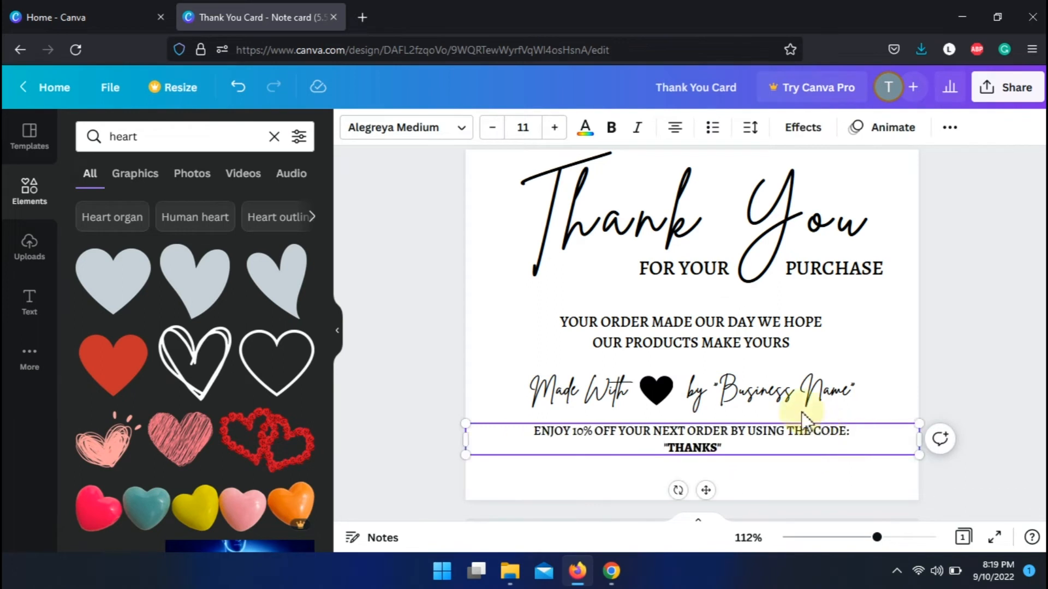
left_click(988, 356)
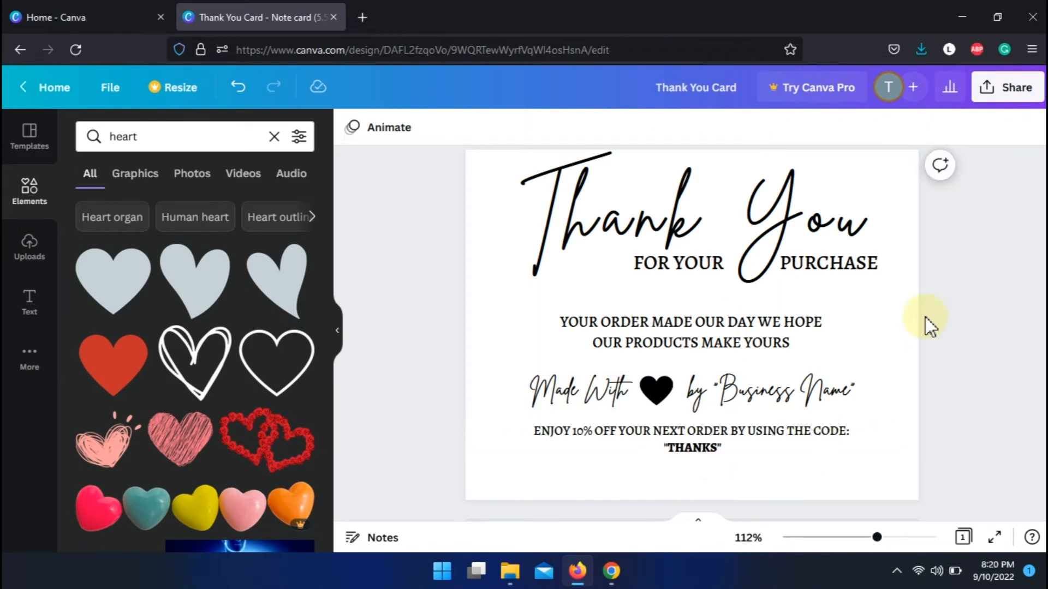
left_click(850, 266)
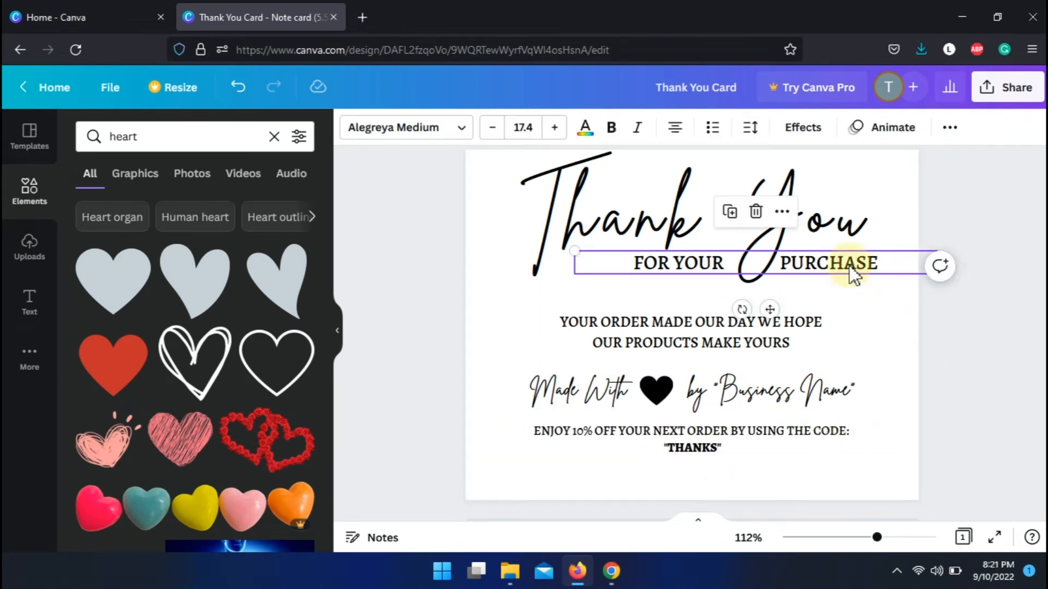
left_click(857, 297)
left_click(764, 339)
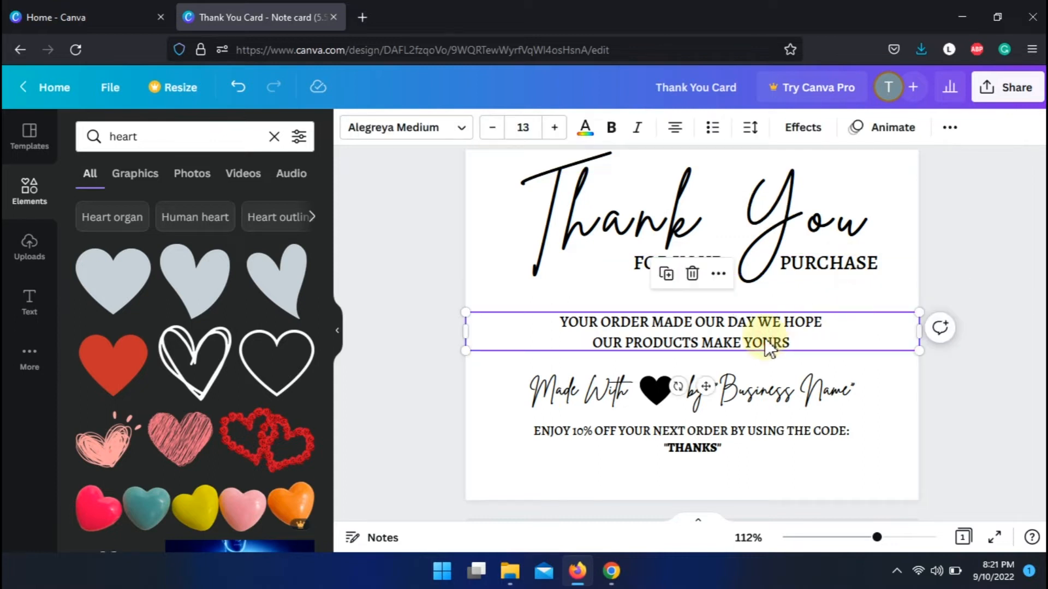
left_click(742, 471)
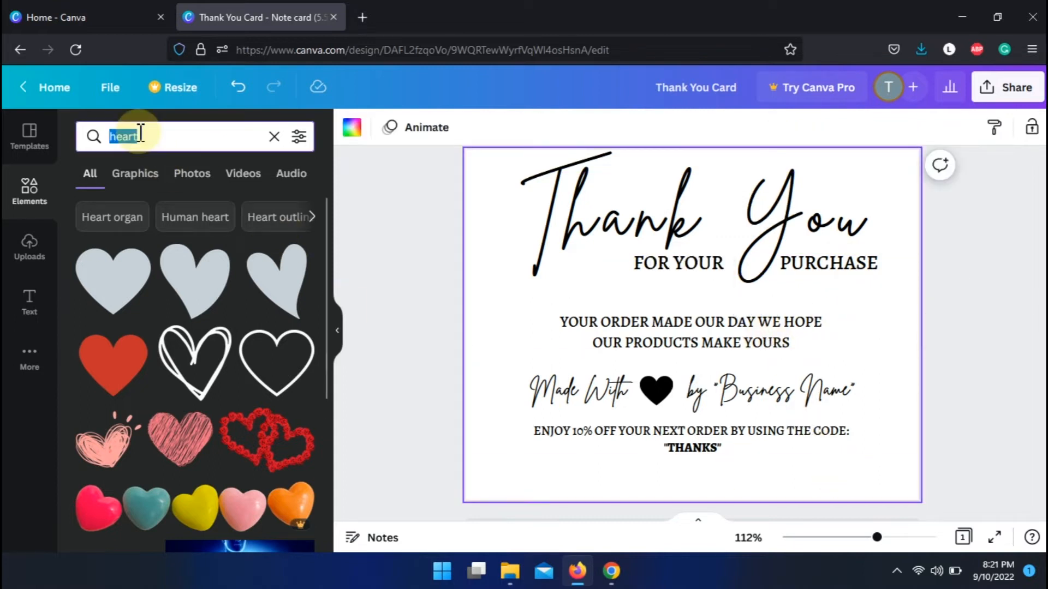
Step: Search the elements library for "social media icons" and look through the results for a Facebook icon
type("social")
left_click(167, 206)
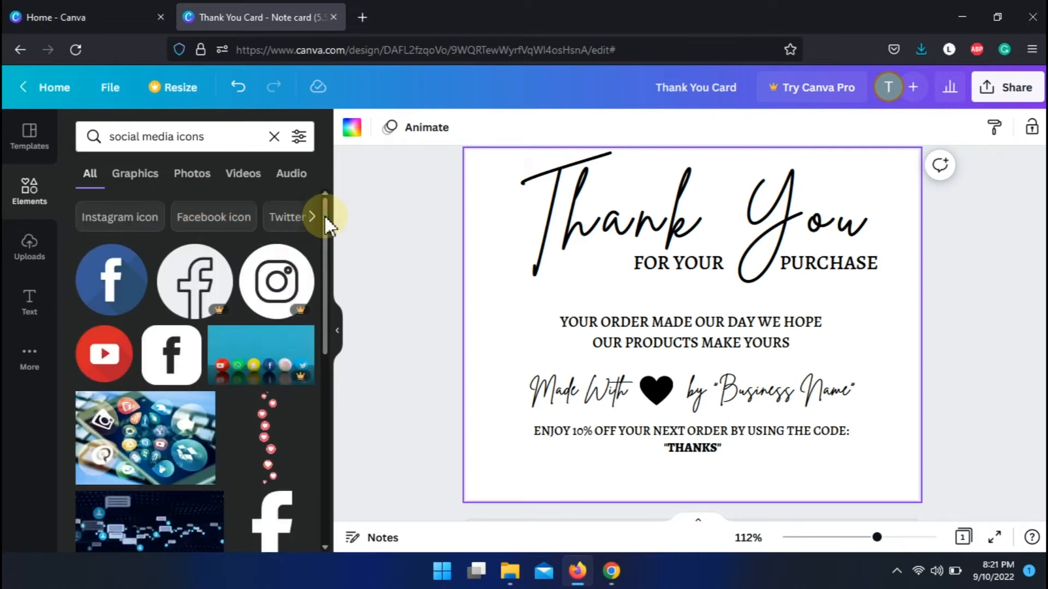
scroll(327, 262, "down", 3)
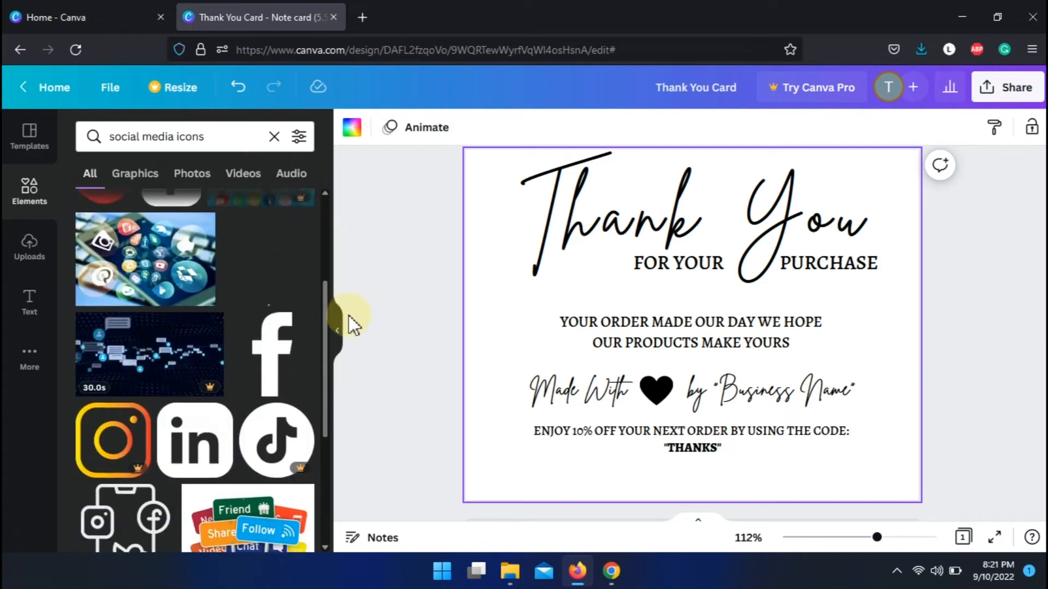
scroll(338, 325, "down", 1)
left_click(261, 303)
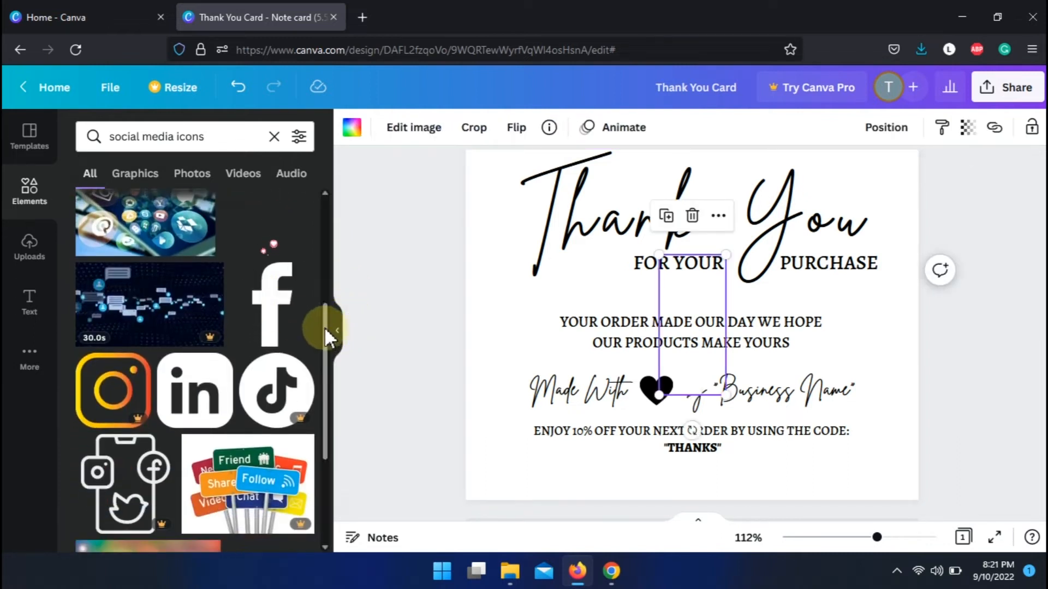
left_click_drag(325, 331, 344, 428)
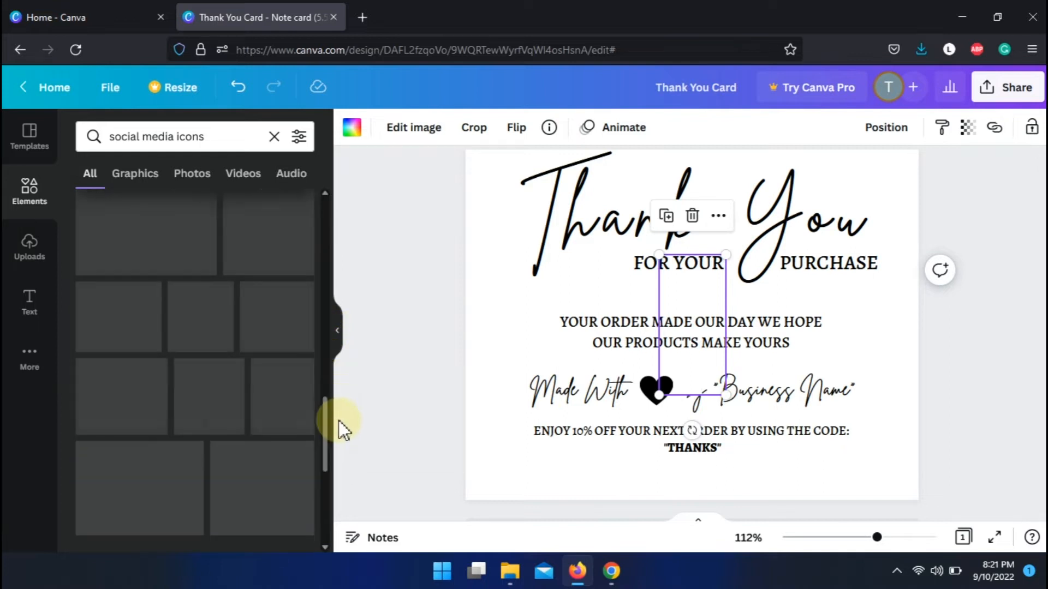
left_click(330, 392)
left_click(702, 304)
left_click(707, 315)
left_click_drag(323, 387, 320, 329)
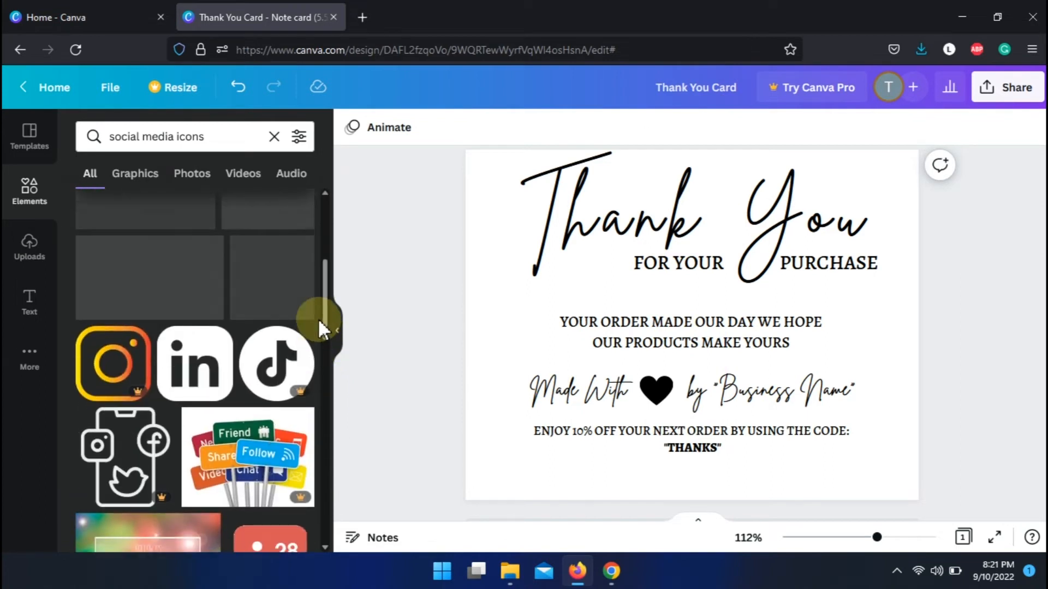
Step: Add the plain Facebook "f" icon to the card in black, and add the black outlined Instagram icon
left_click(273, 300)
left_click(352, 128)
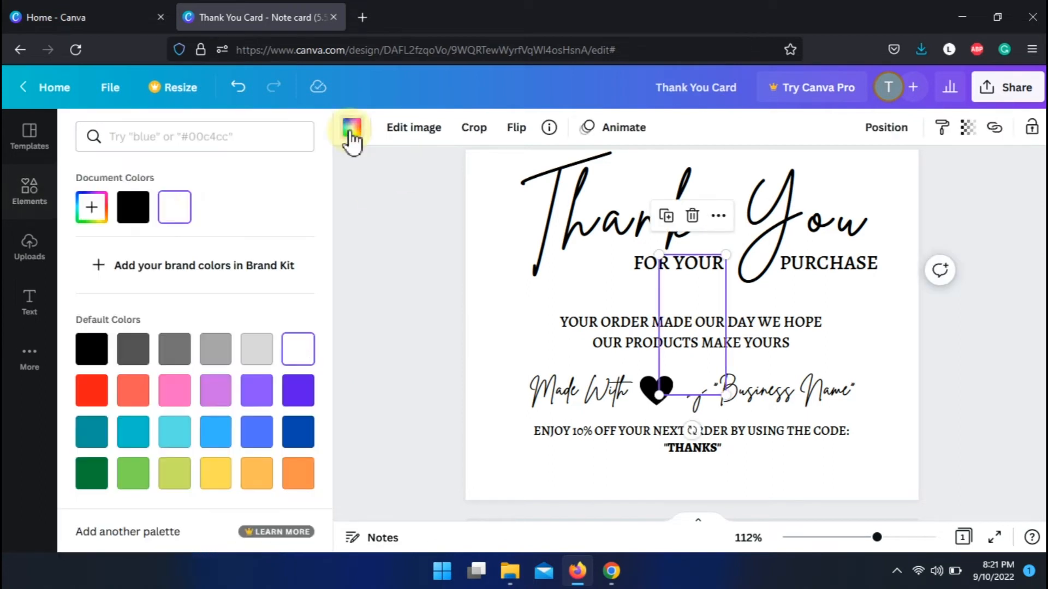
left_click(139, 209)
left_click(420, 268)
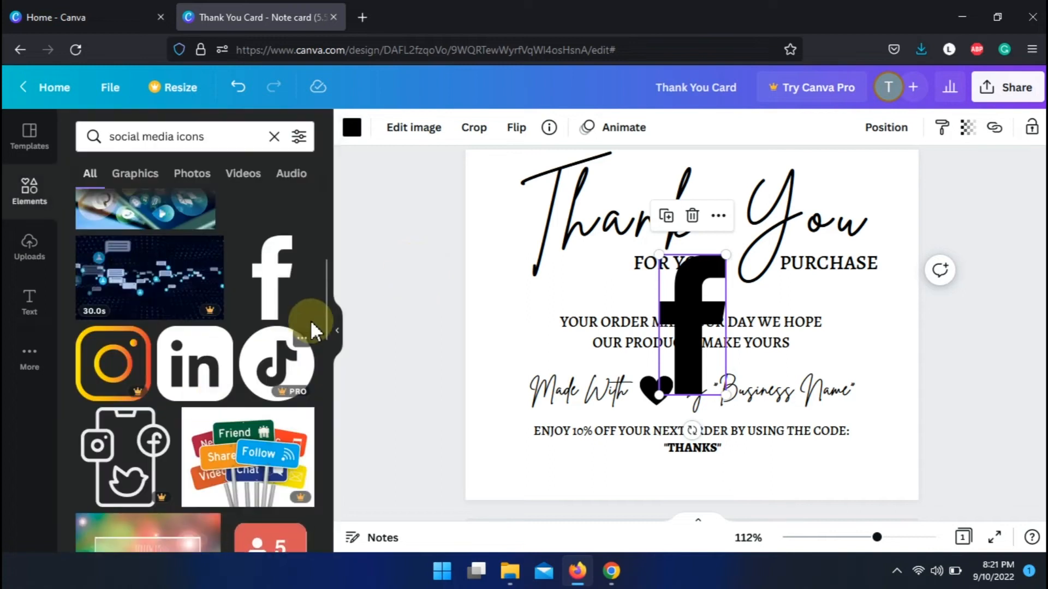
left_click_drag(326, 315, 346, 411)
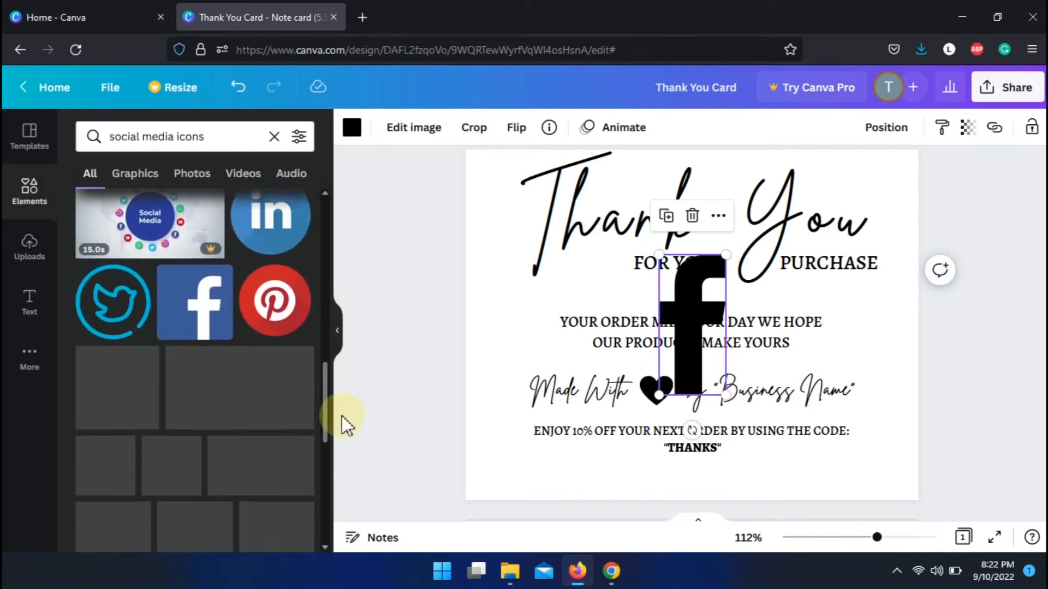
left_click(159, 401)
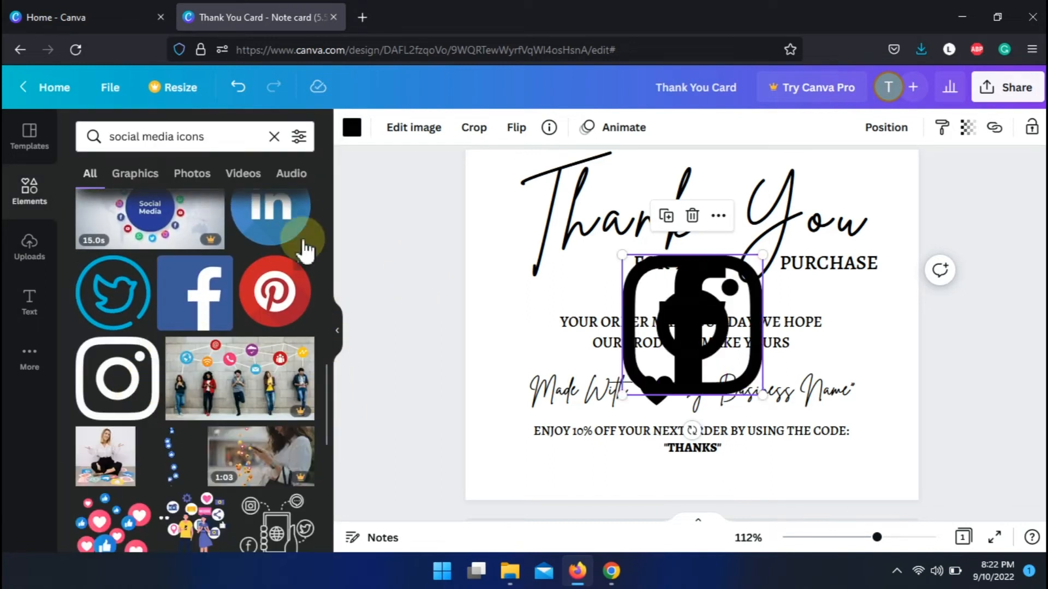
Step: Search the elements library for "tiktok icon" and add the black rounded-square TikTok icon to the card
left_click_drag(326, 375, 332, 505)
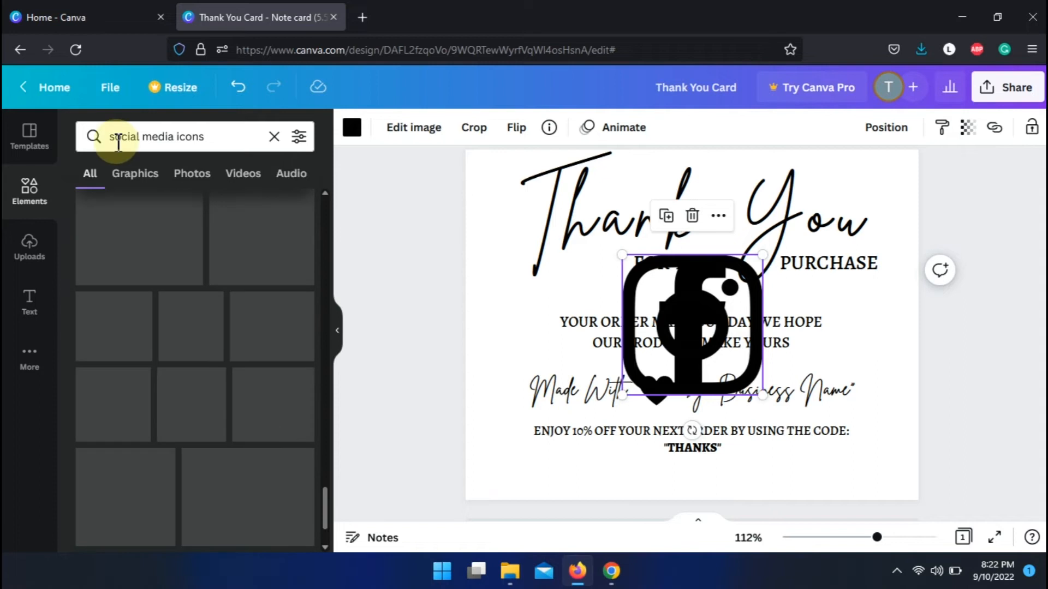
double_click(178, 137)
triple_click(177, 137)
type("TIKTOK")
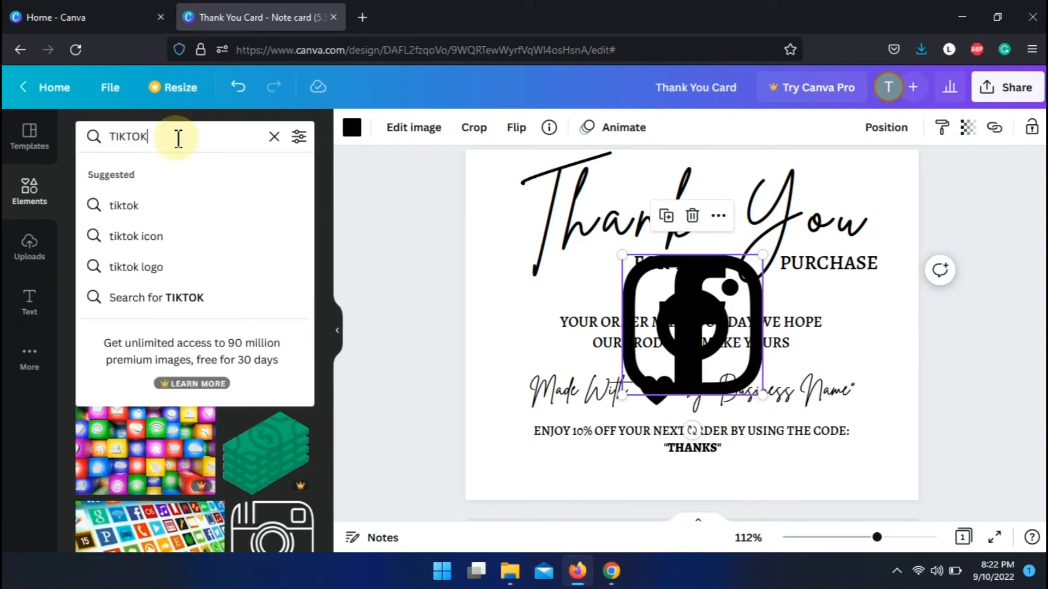
left_click(163, 238)
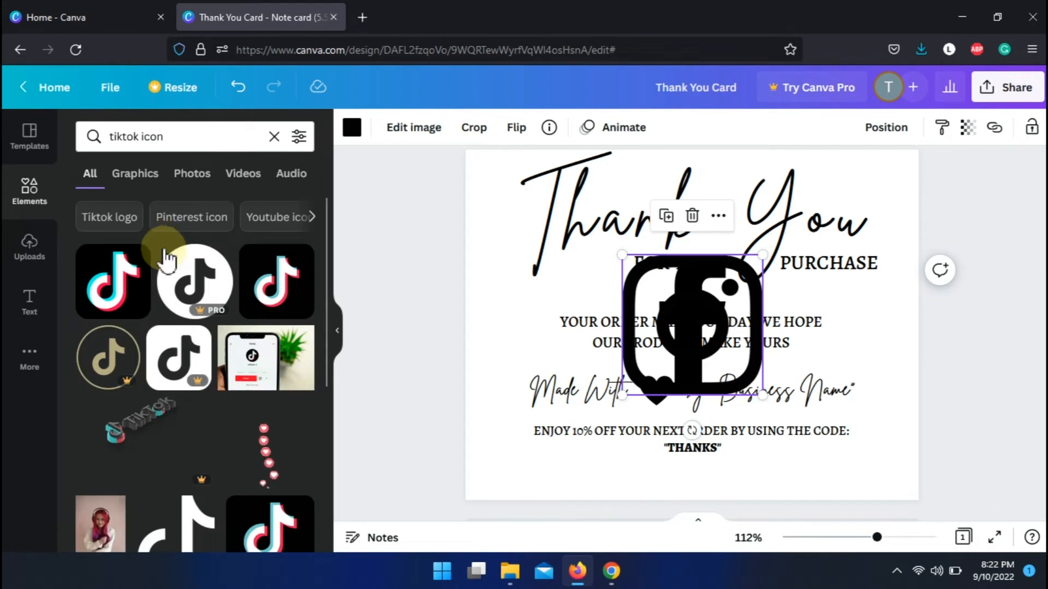
left_click(111, 297)
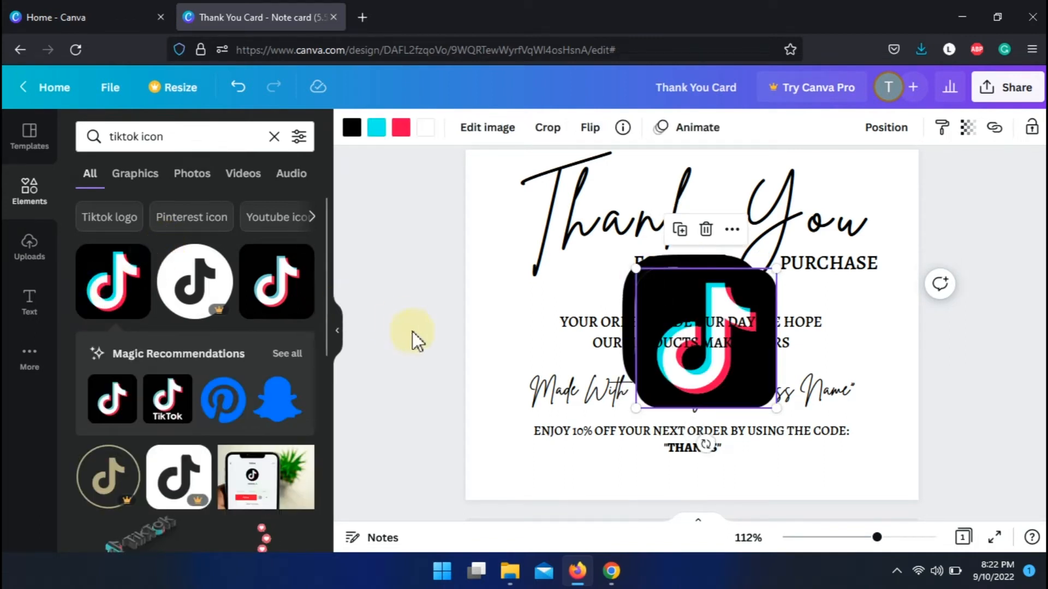
Step: Move the TikTok icon off the stacked icons to the card's lower-left corner
left_click(628, 309, "shift")
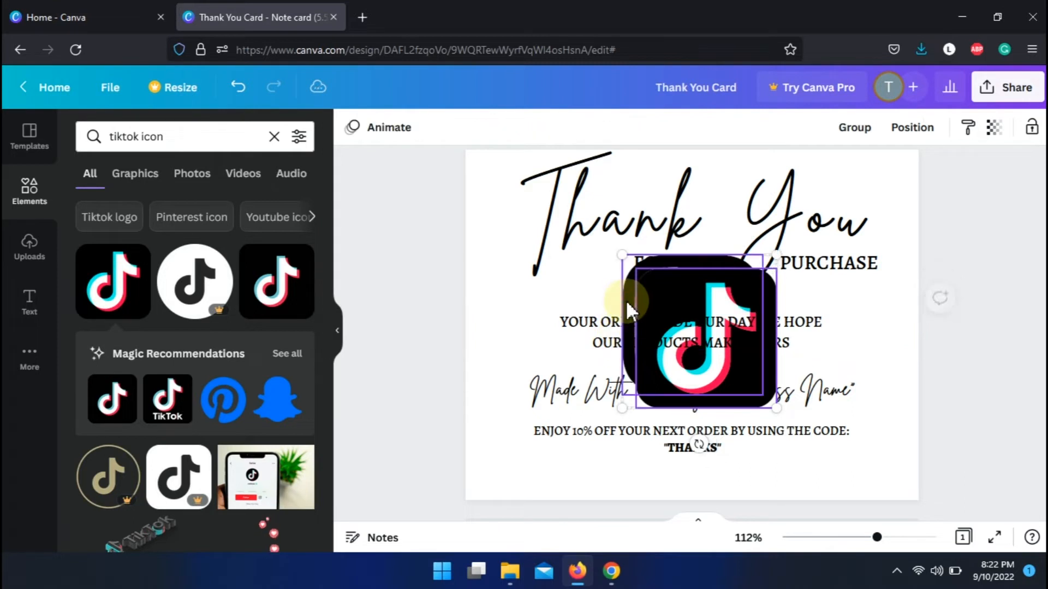
left_click(655, 290)
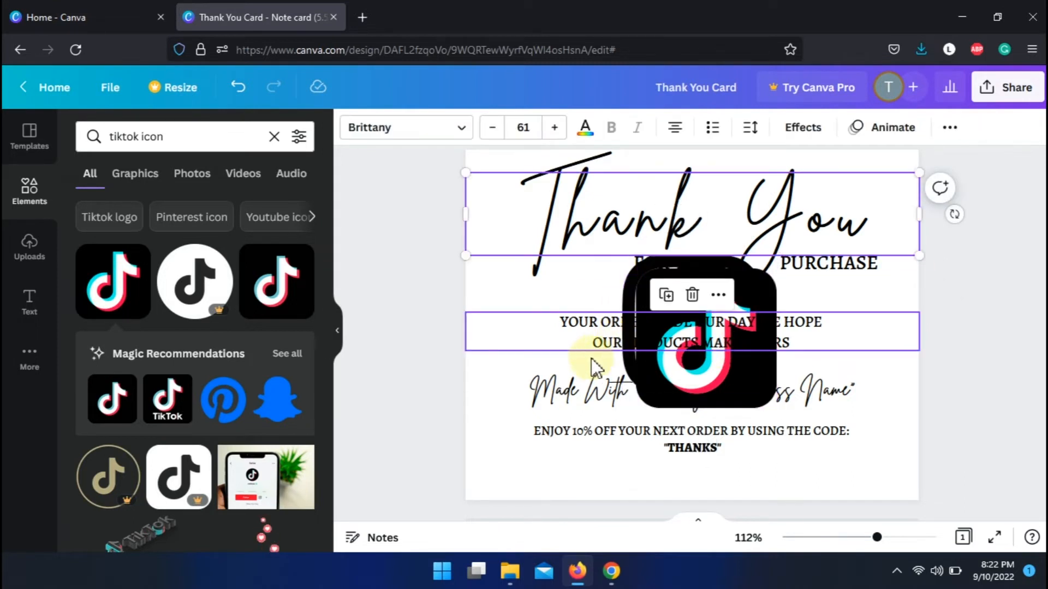
left_click(490, 346)
left_click(461, 351)
left_click_drag(744, 384, 578, 469)
Step: Move the Instagram icon down beside the TikTok icon, in line with it along the card's lower edge
left_click(693, 300)
left_click(687, 341)
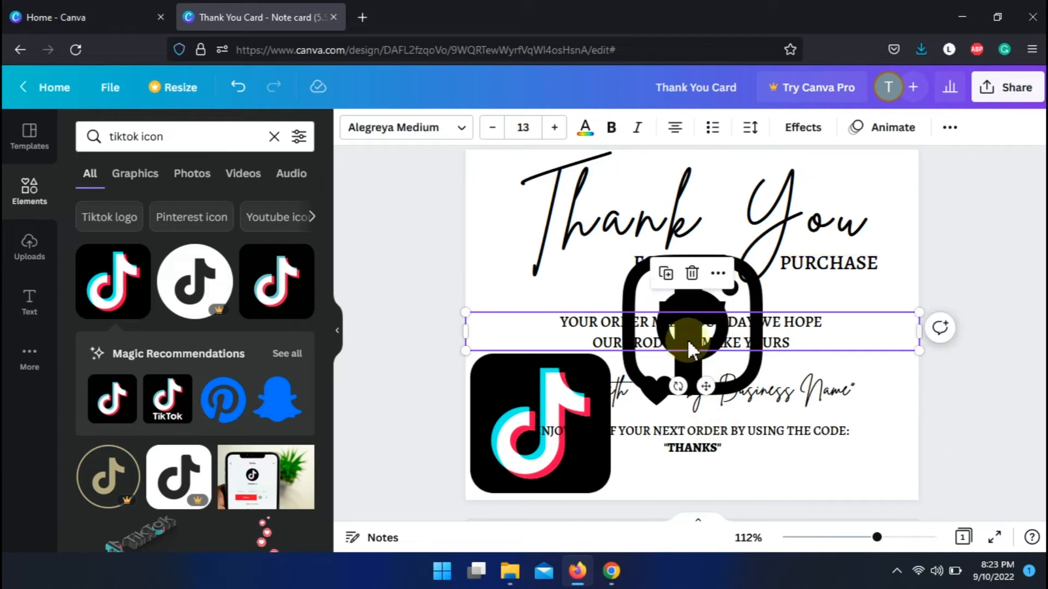
left_click(633, 295)
left_click(748, 396)
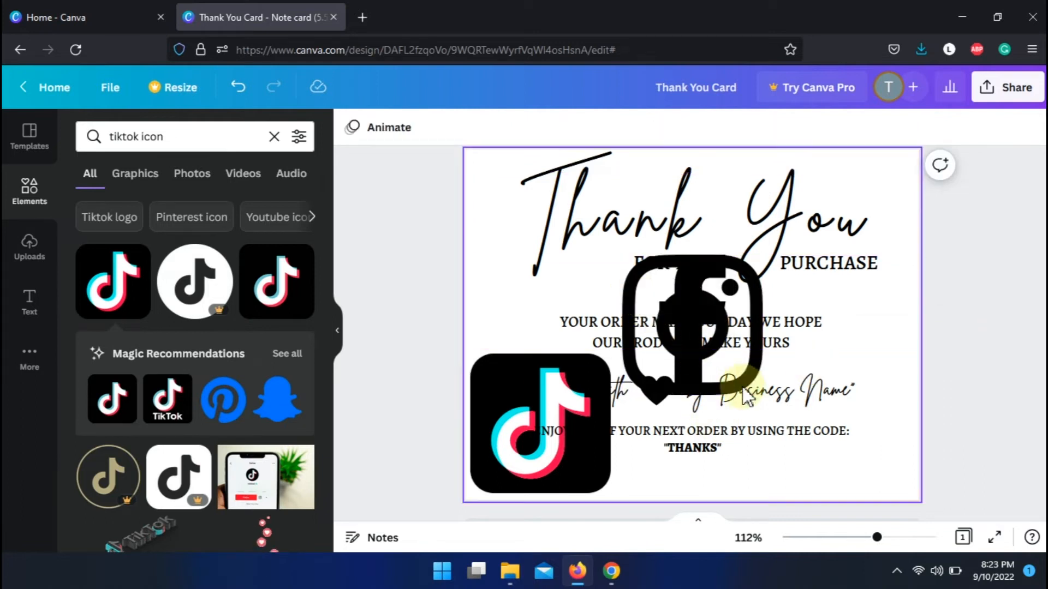
left_click(728, 390)
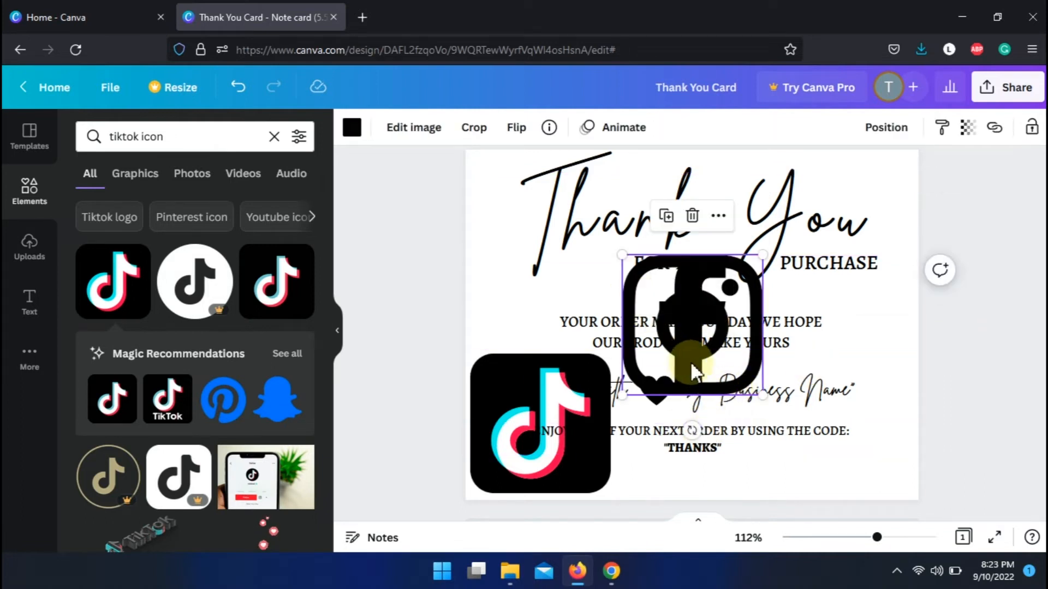
left_click_drag(690, 361, 698, 470)
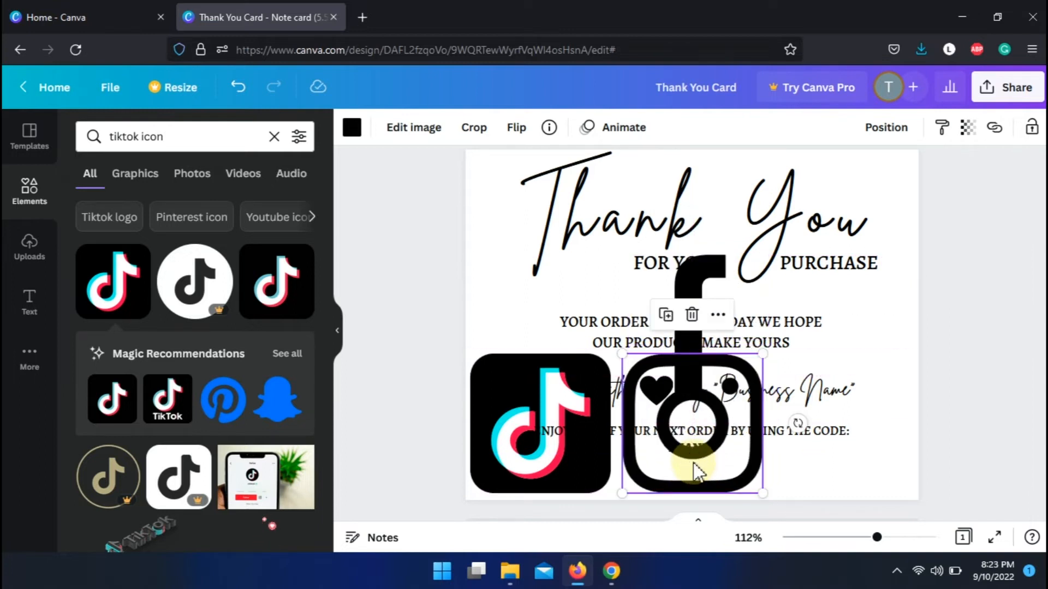
Step: Move the Facebook icon down to the right of the Instagram icon so the three icons form a row
left_click(691, 279)
left_click(691, 276)
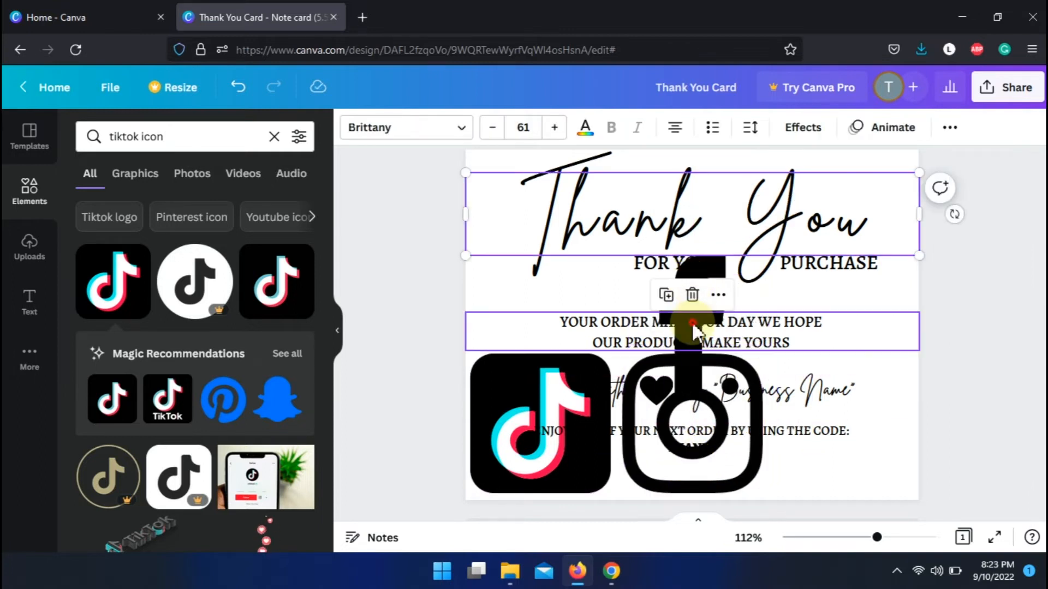
left_click(694, 324)
left_click(688, 301)
left_click(798, 365)
left_click(885, 337)
left_click(709, 371)
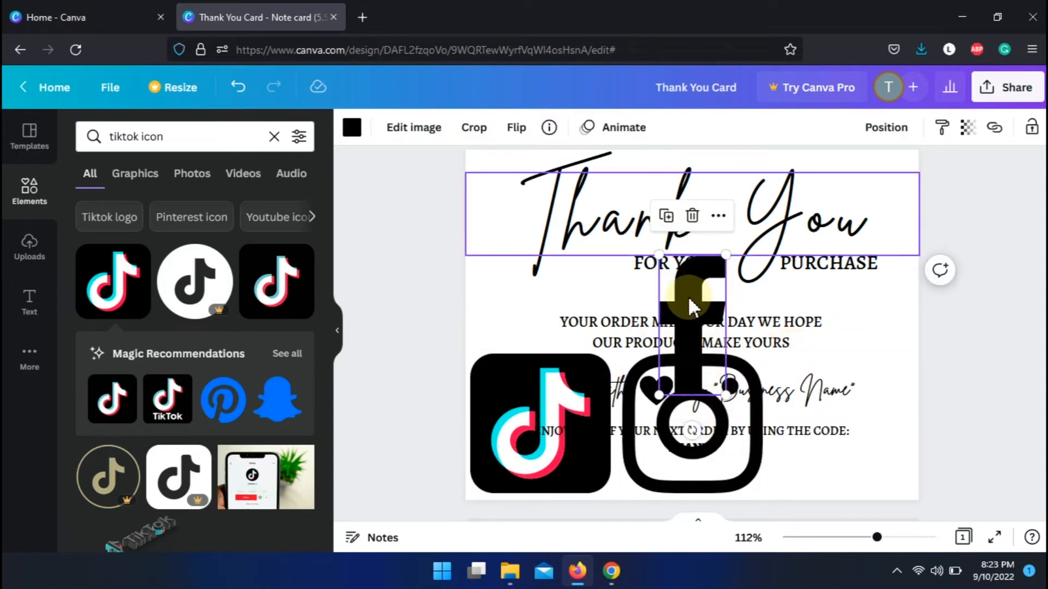
left_click_drag(689, 303, 806, 394)
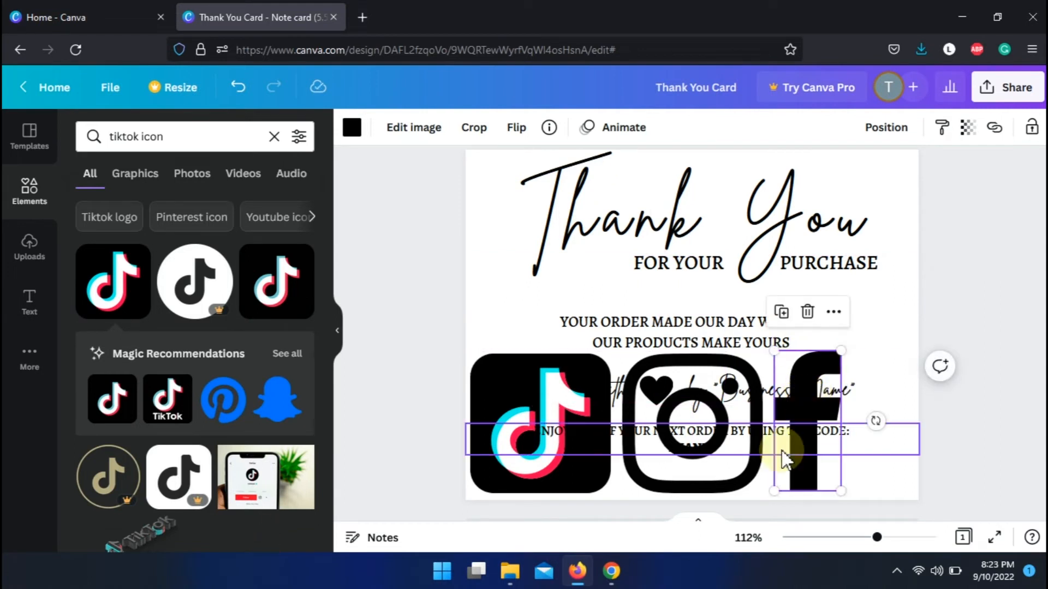
Step: Scale the TikTok, Instagram and Facebook icons down together into a small row in the card's lower-left corner
left_click(719, 492, "shift")
left_click(596, 484, "shift")
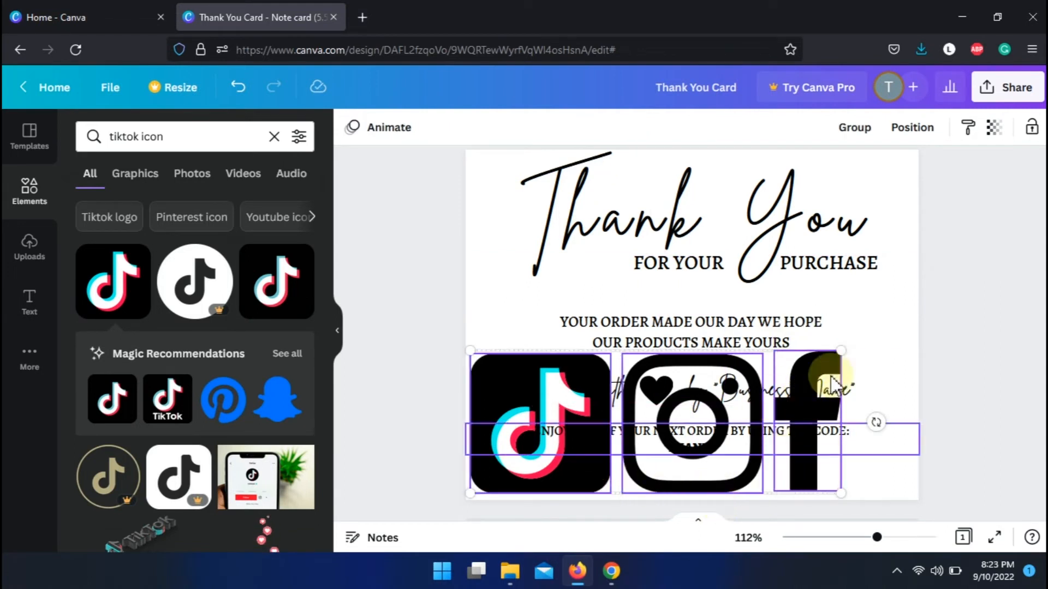
left_click_drag(841, 350, 505, 506)
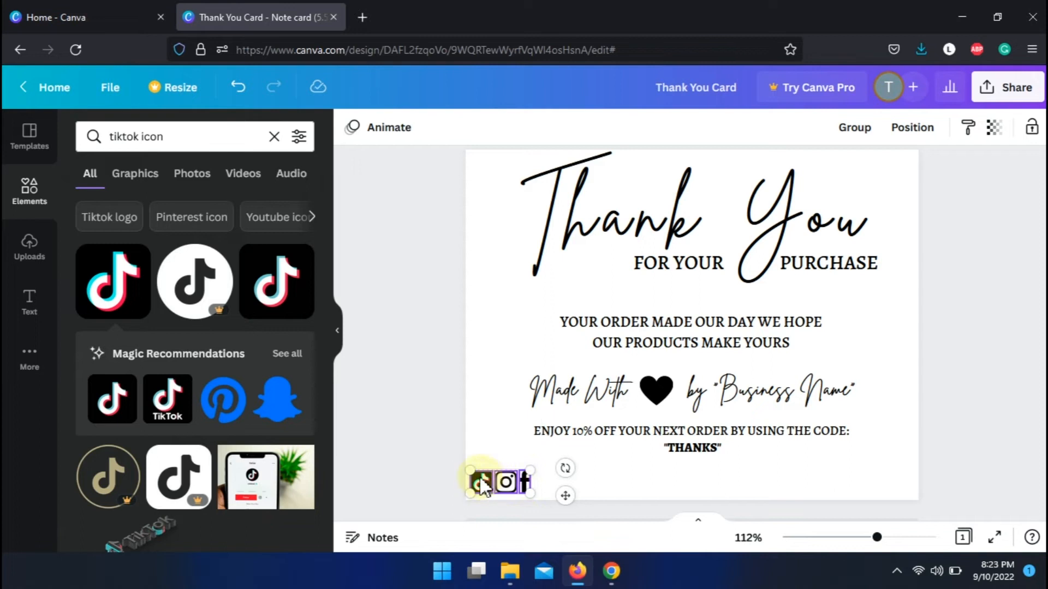
left_click_drag(481, 471, 463, 472)
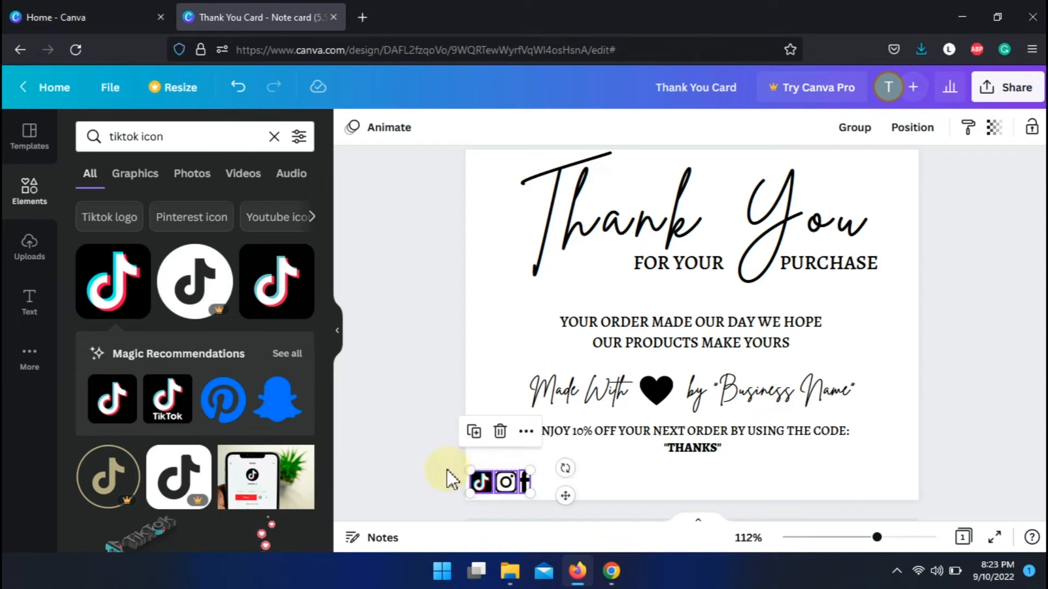
left_click(447, 470)
left_click(501, 484)
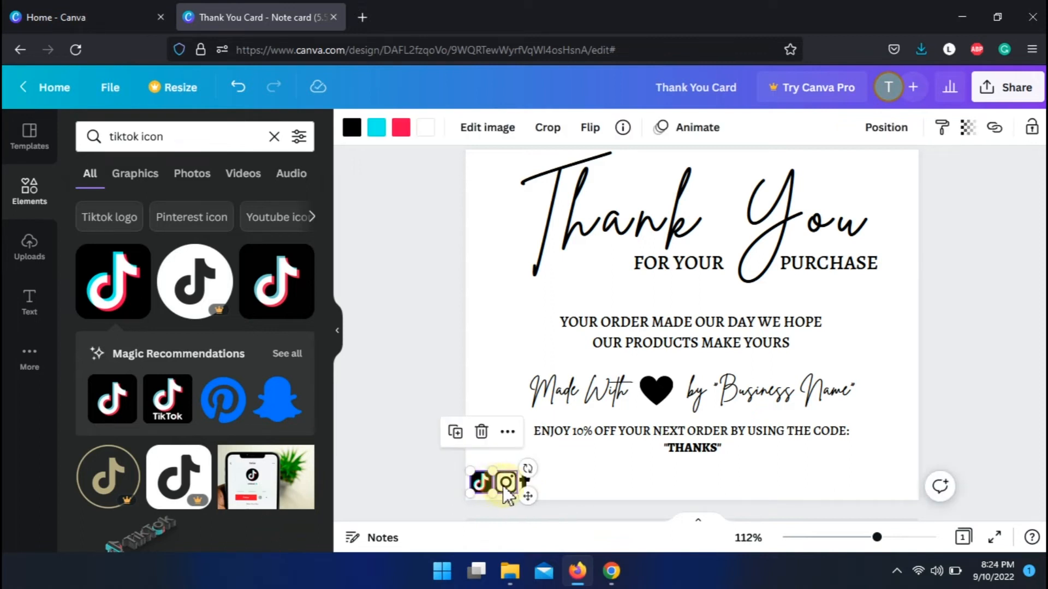
left_click(389, 450)
Step: Shrink the row of three social icons slightly more and nudge it within the card's lower-left corner
left_click_drag(877, 538, 889, 538)
scroll(479, 426, "down", 1)
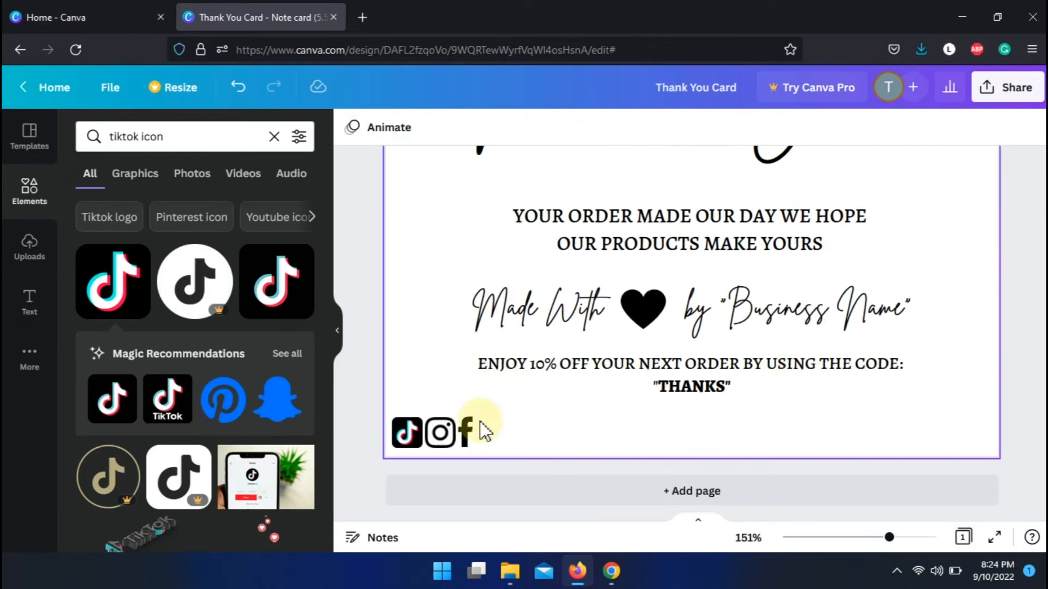
left_click(466, 433)
left_click(446, 437, "shift")
left_click(414, 440, "shift")
mouse_move(391, 449)
left_mouse_down()
mouse_move(423, 438)
mouse_move(408, 438)
left_mouse_up()
left_click(492, 437)
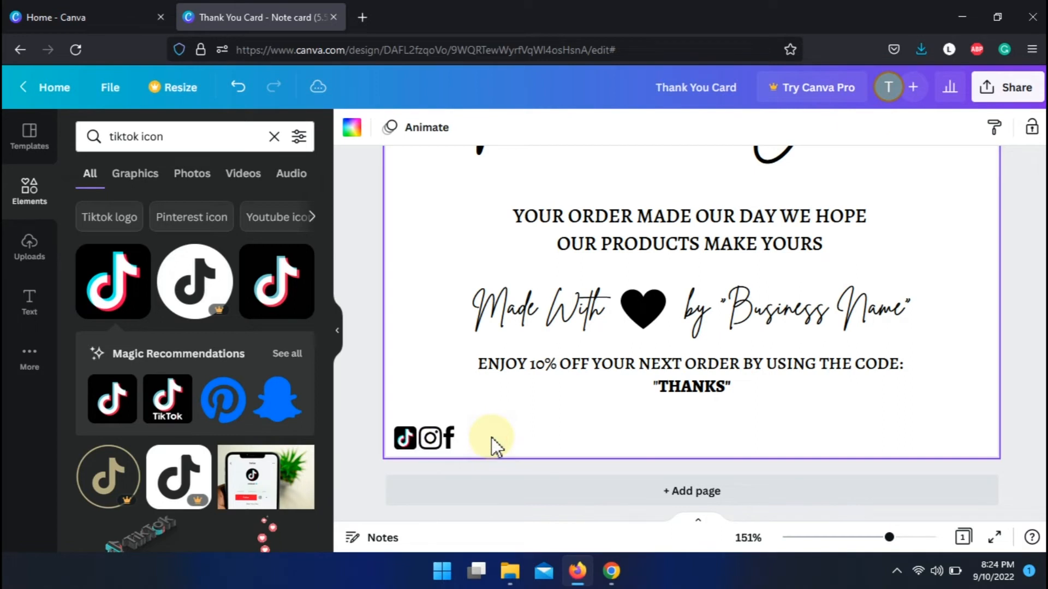
Step: Group the three social icons and move the group to the card's lower-right corner
left_click_drag(890, 537, 873, 537)
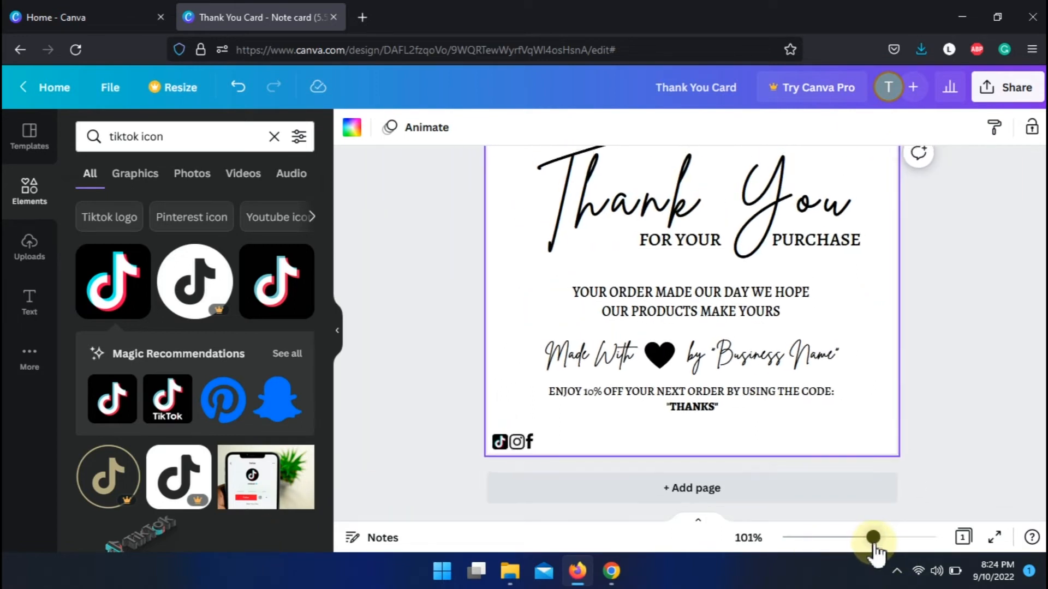
left_click(753, 541)
left_click(748, 305)
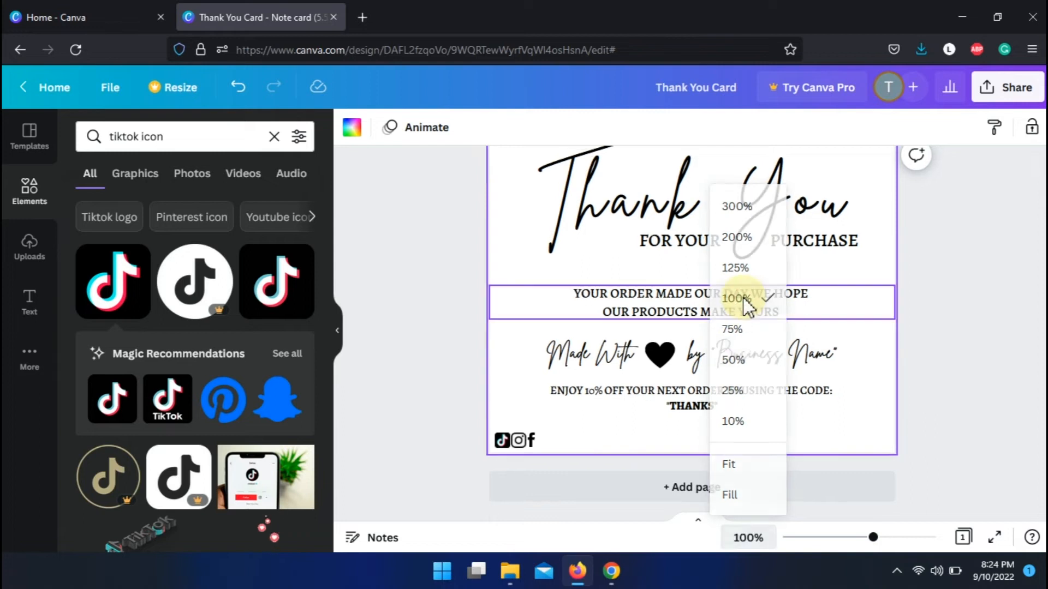
left_click(977, 317)
scroll(692, 333, "up", 1)
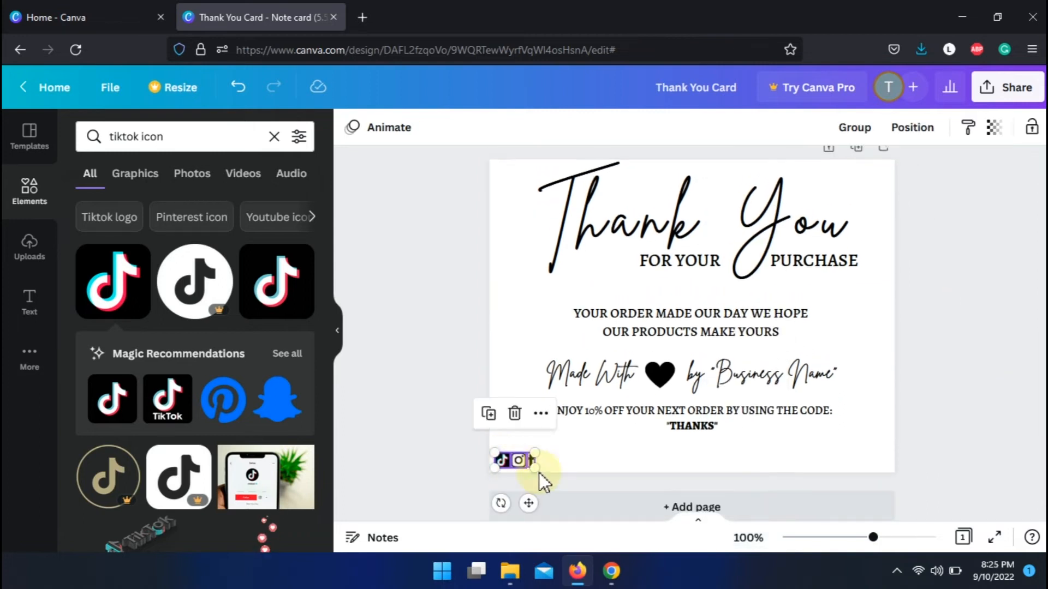
left_click(855, 131)
left_click_drag(528, 502, 868, 499)
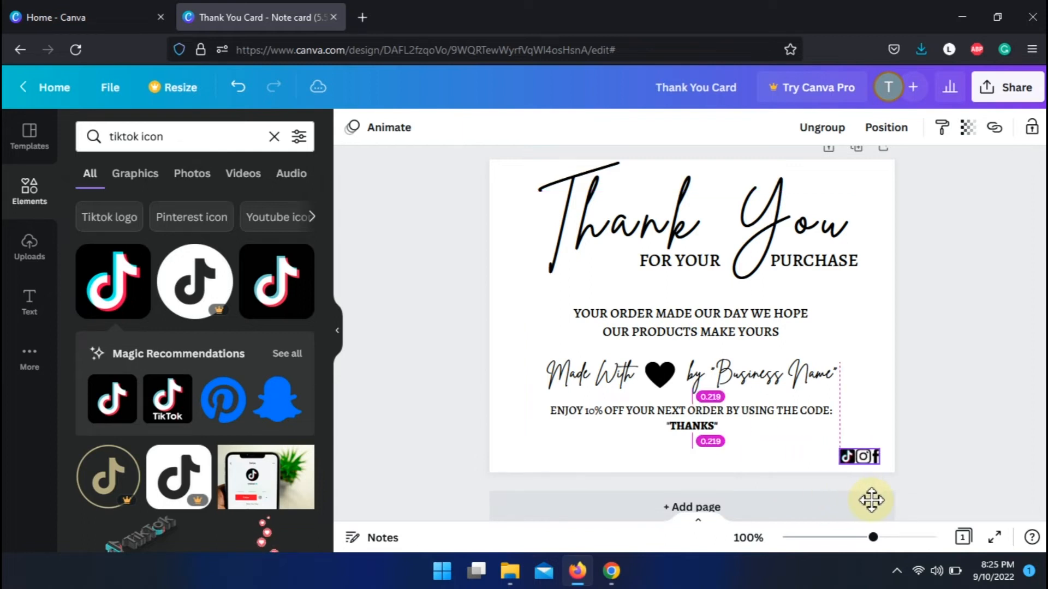
left_click(457, 387)
Step: Search the elements library for "line" and add the plain solid line to the card
double_click(156, 144)
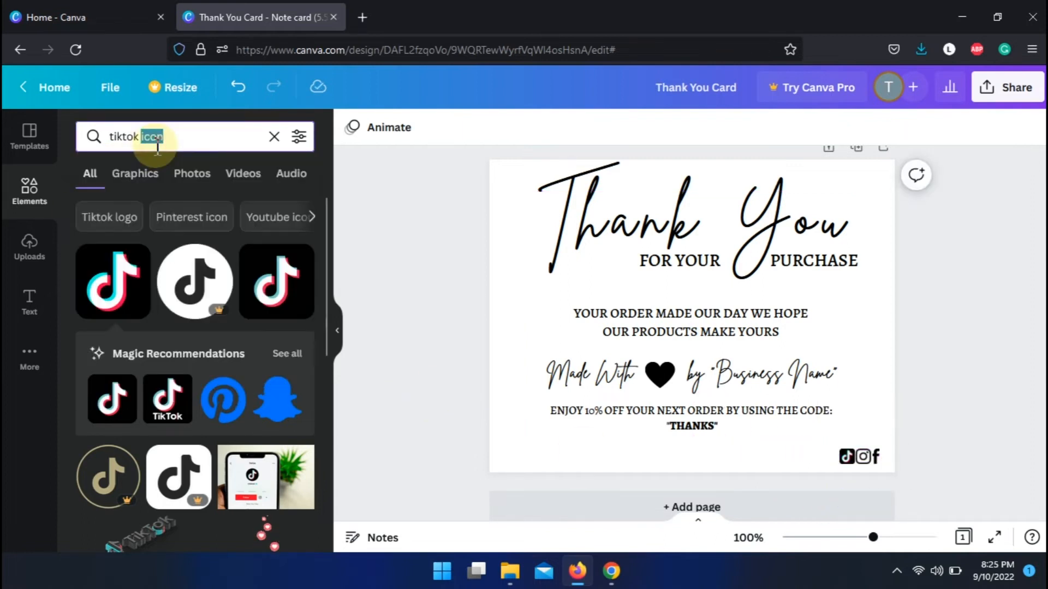
type("line")
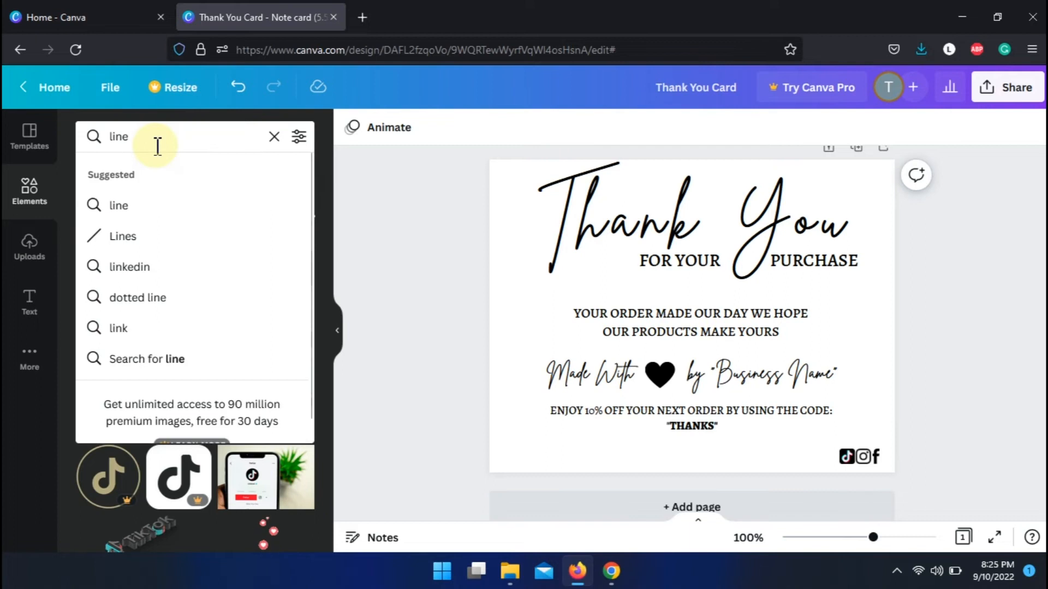
key("Return")
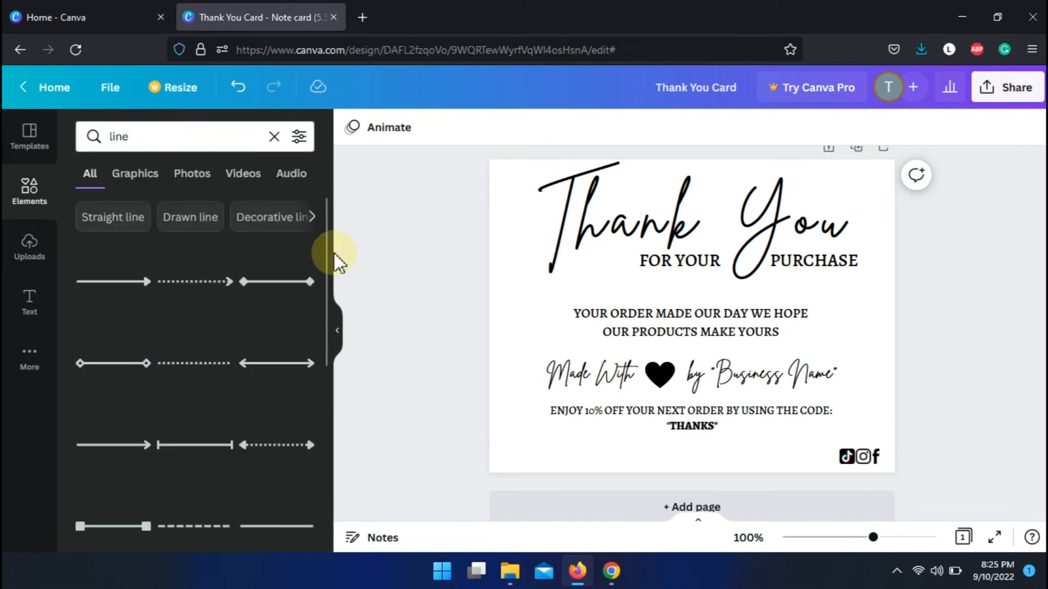
left_click_drag(326, 252, 311, 327)
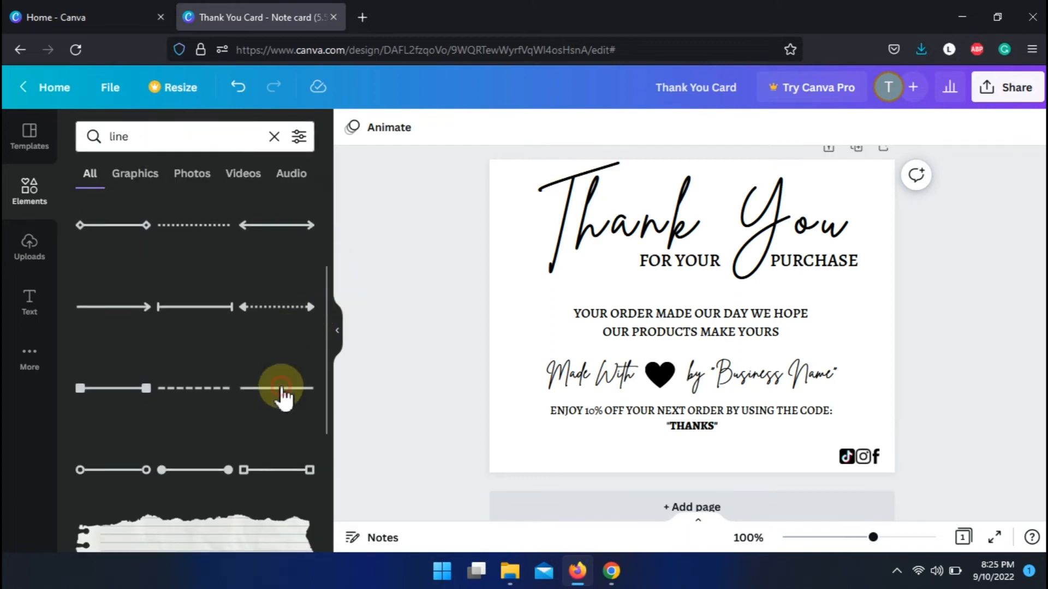
left_click(281, 389)
Step: Turn the line into a short vertical divider left of the social icons and set its weight to 3
mouse_move(688, 339)
left_mouse_down()
mouse_move(664, 339)
mouse_move(665, 314)
mouse_move(680, 324)
left_mouse_up()
left_click_drag(692, 287, 794, 434)
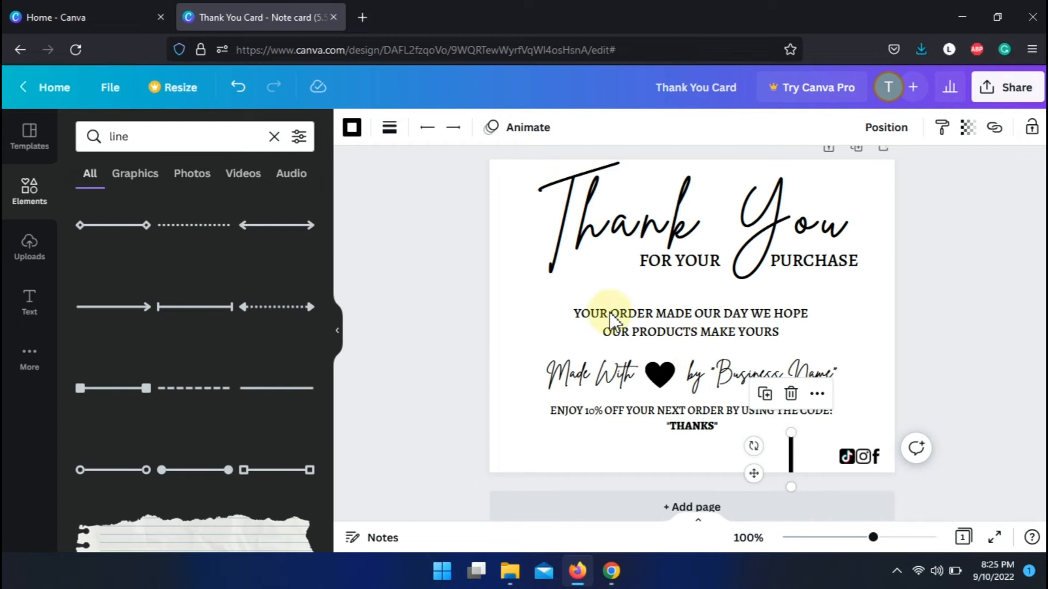
left_click(389, 129)
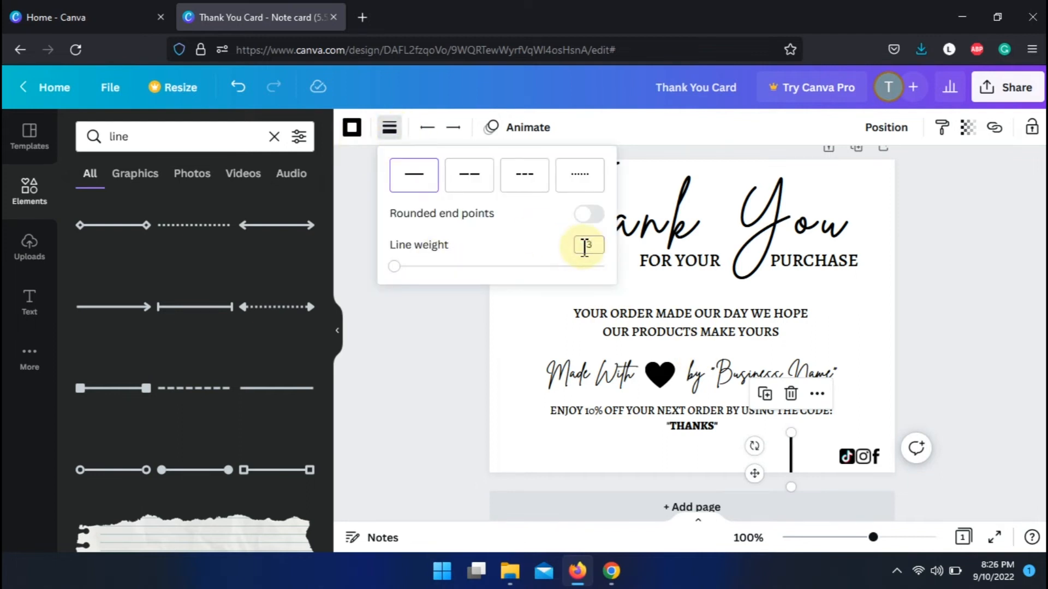
left_click(429, 350)
left_click_drag(791, 482, 791, 457)
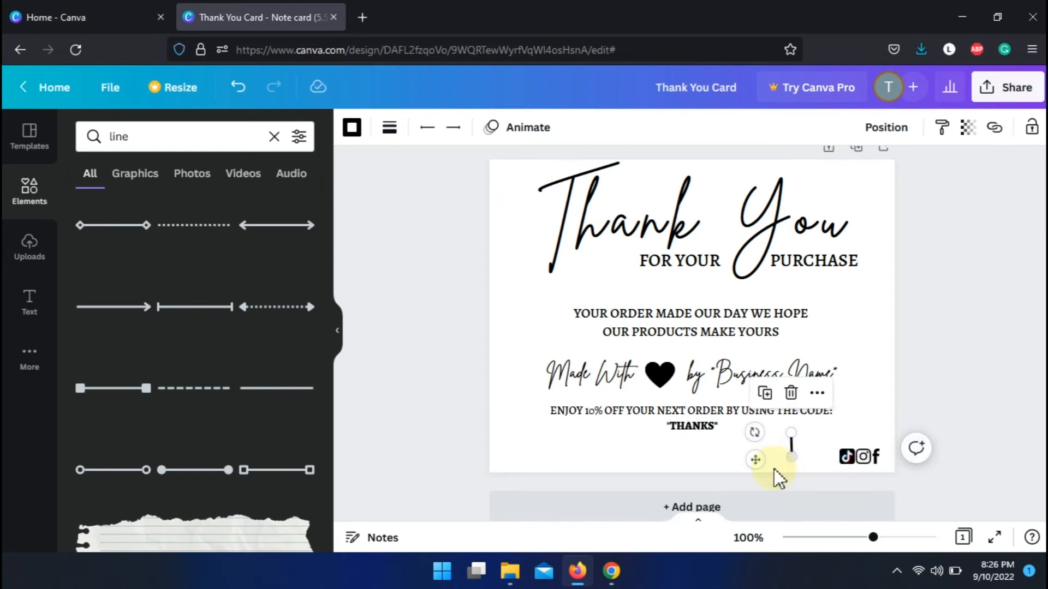
Step: Set the vertical line's weight to 1.5, keep it black, and lengthen it slightly downward
left_click(352, 129)
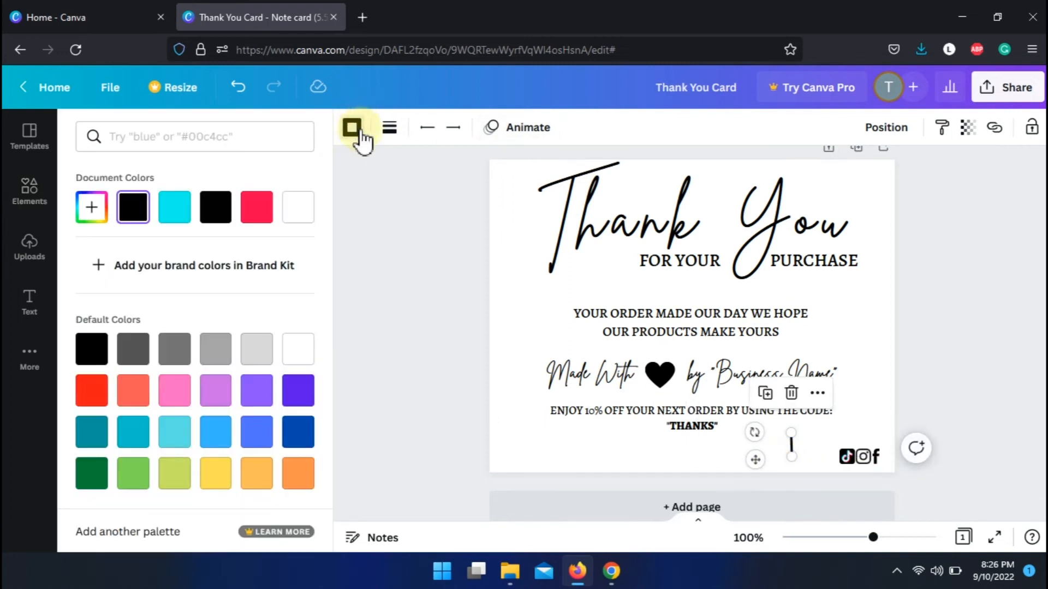
left_click(390, 128)
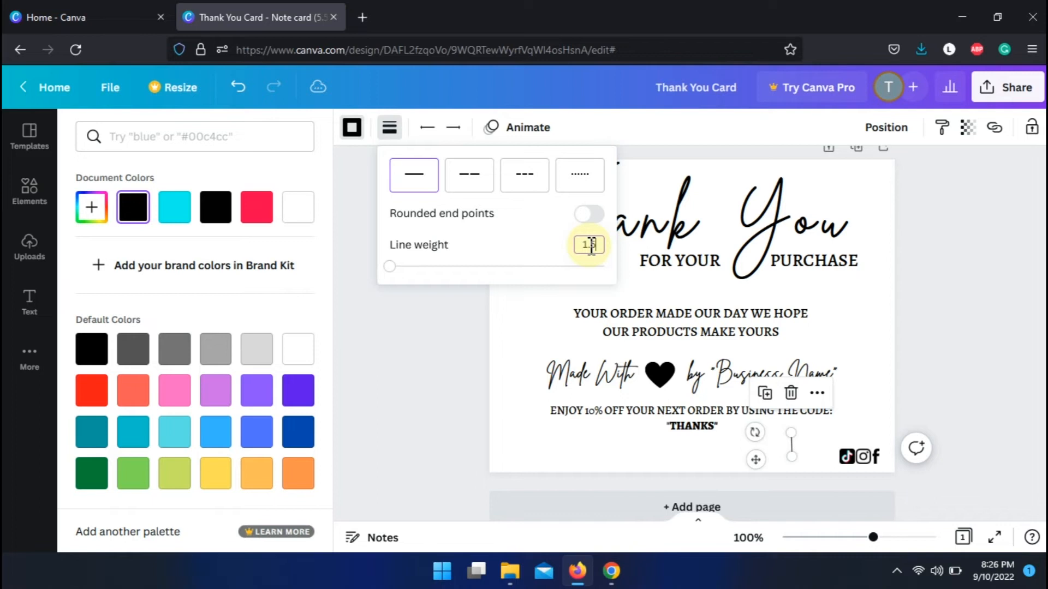
left_click(452, 349)
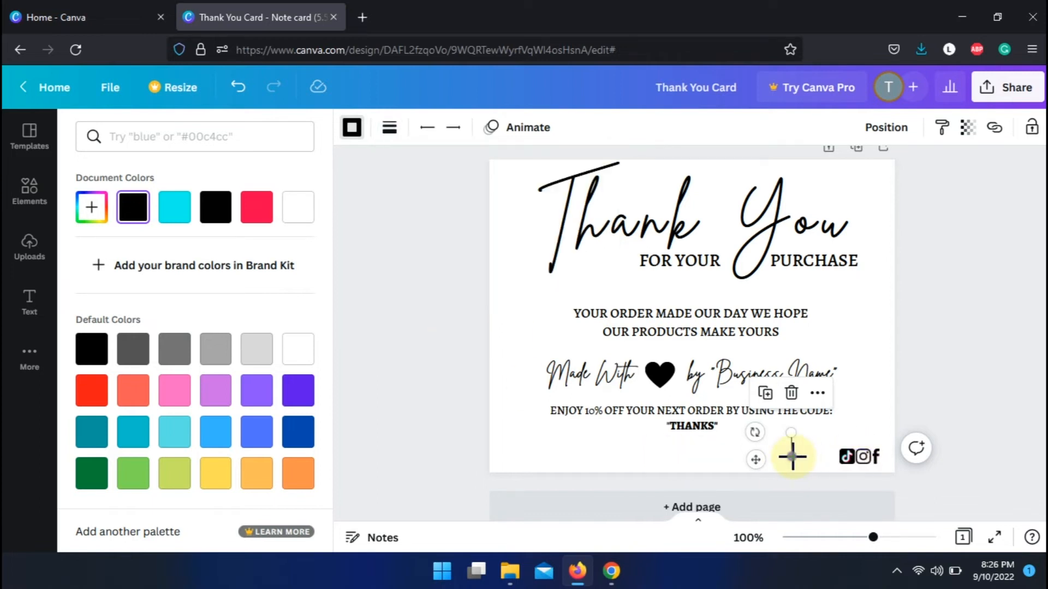
left_click_drag(793, 457, 792, 467)
left_click(931, 402)
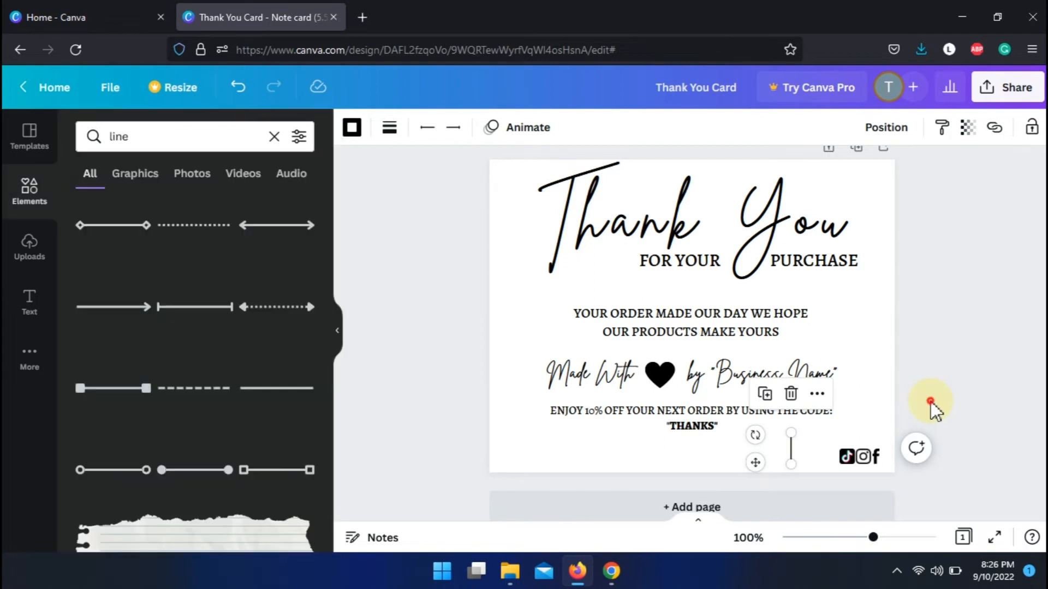
Step: Duplicate the vertical line and place the two lines level, one below the left part of the discount message
left_click(794, 453)
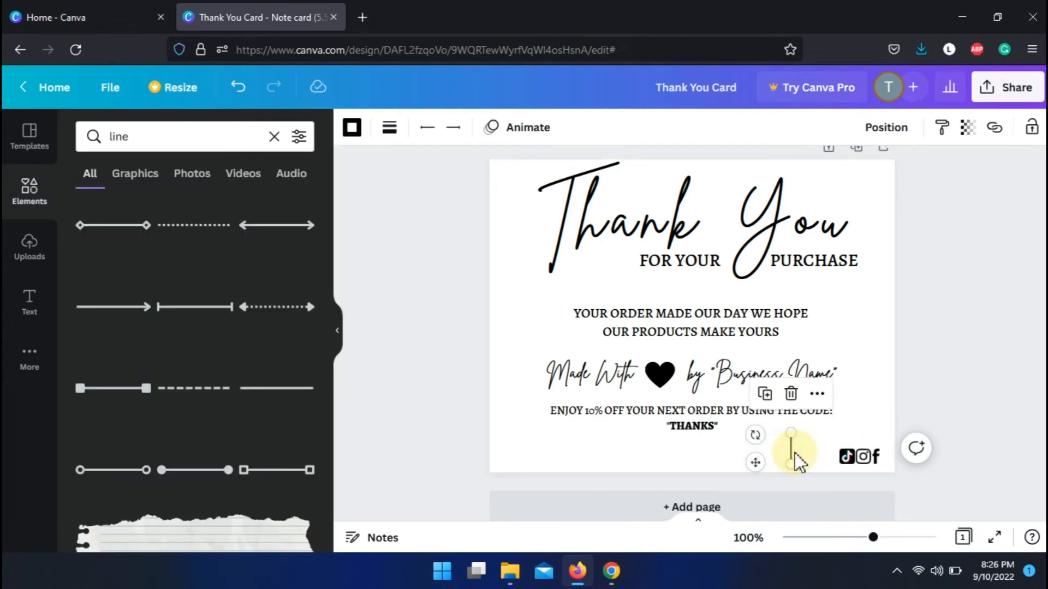
key("ctrl+d")
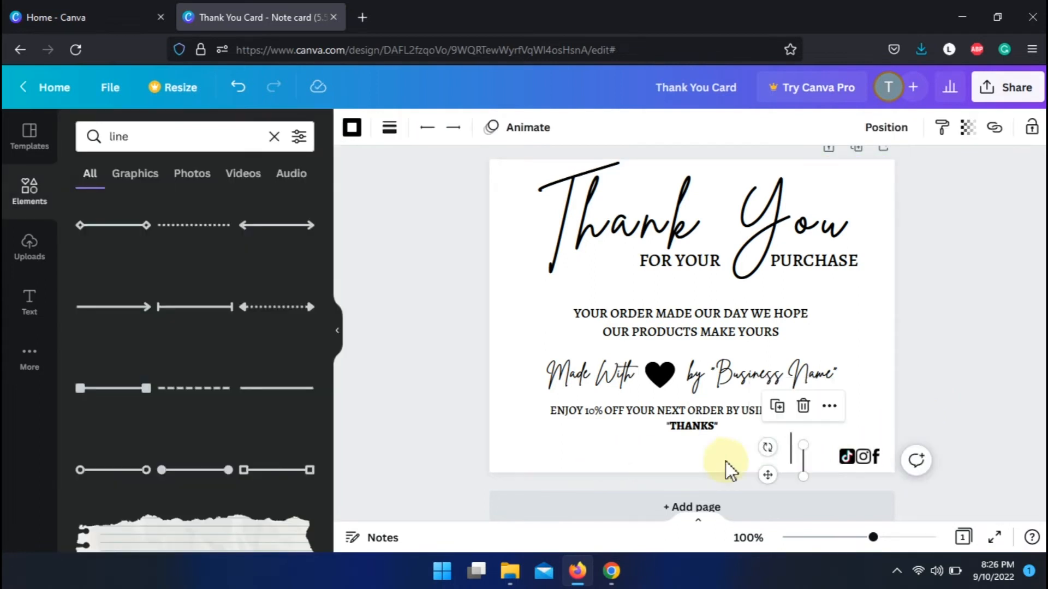
left_click_drag(797, 470, 603, 472)
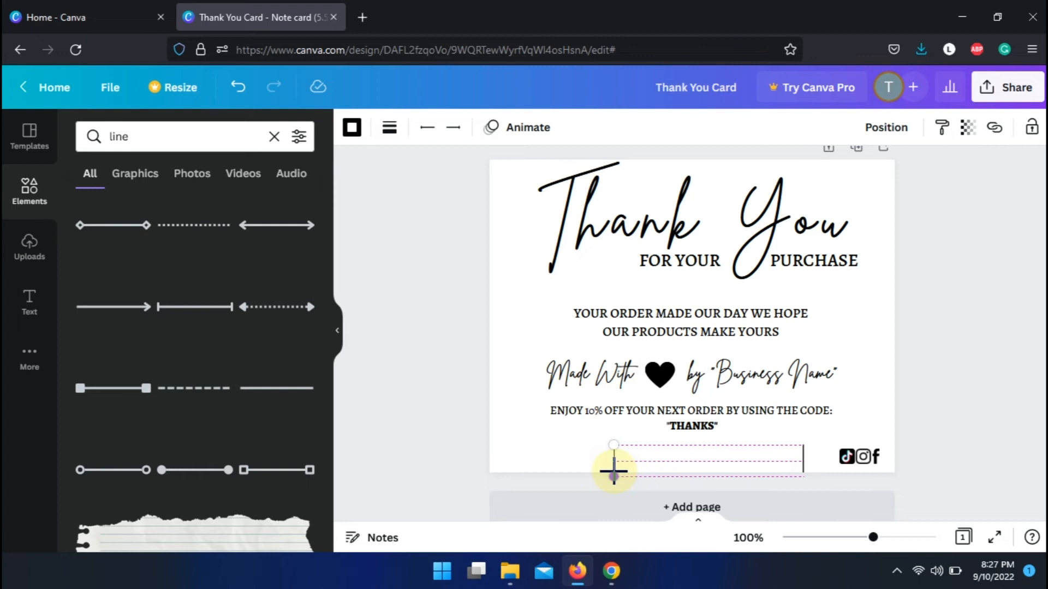
left_click_drag(613, 470, 613, 470)
Step: Reposition both vertical lines slightly higher with the right one closer in, and shift the social icon group left and down
left_click_drag(802, 461, 789, 461)
left_click_drag(869, 459, 849, 465)
left_click(787, 463)
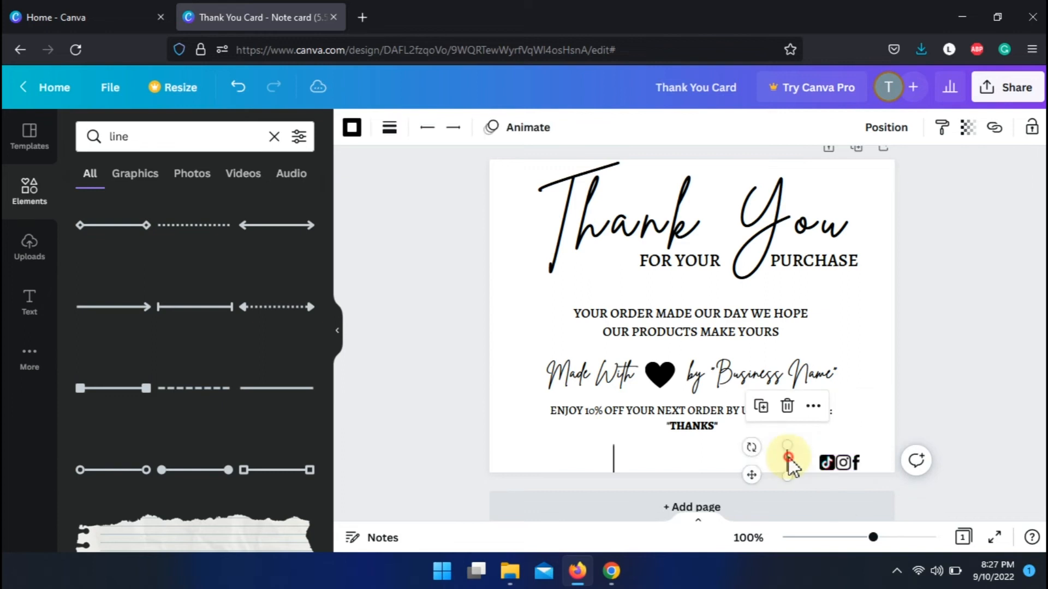
left_click_drag(614, 462, 613, 454)
left_click(499, 468)
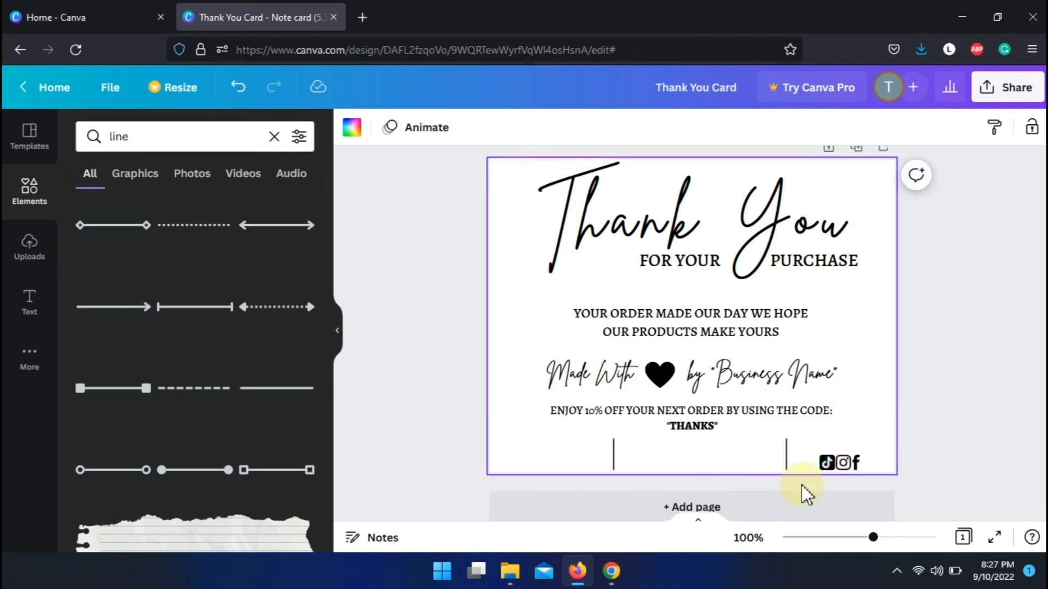
Step: Add a subheading text box and place it between the two vertical lines with its placeholder text selected
left_click(29, 300)
left_click(213, 307)
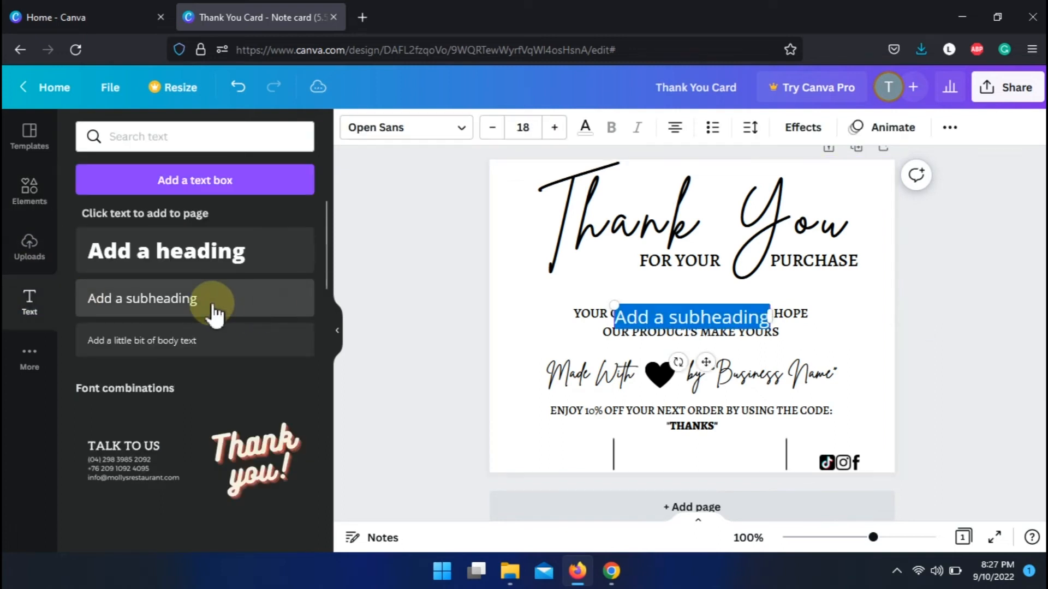
left_click_drag(706, 362, 714, 507)
left_click(674, 455)
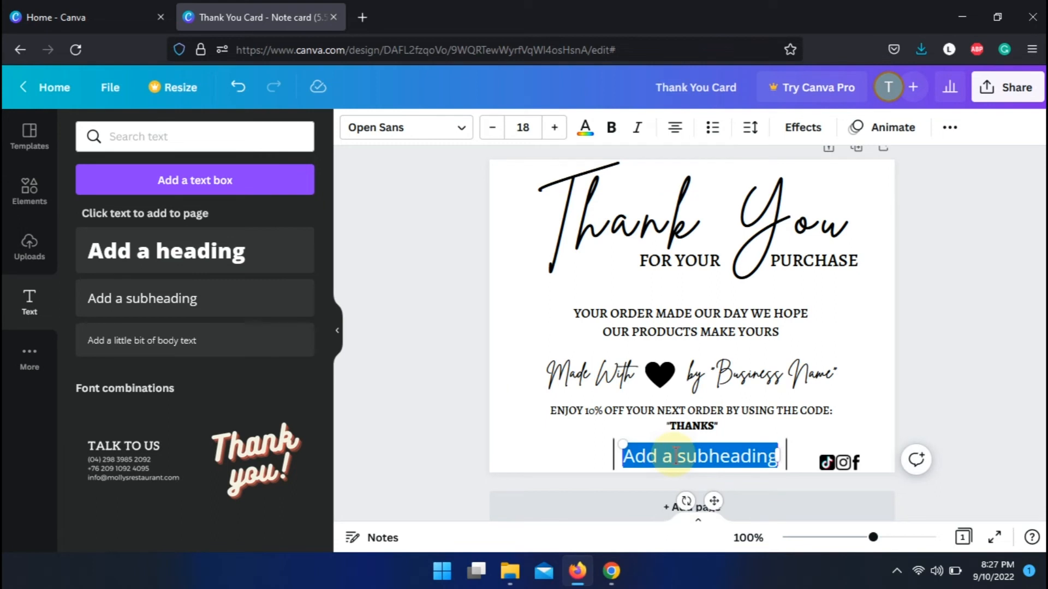
Step: Replace the placeholder text between the two vertical lines with "MYBUSINESS.COM" in capitals
type("mybusiness")
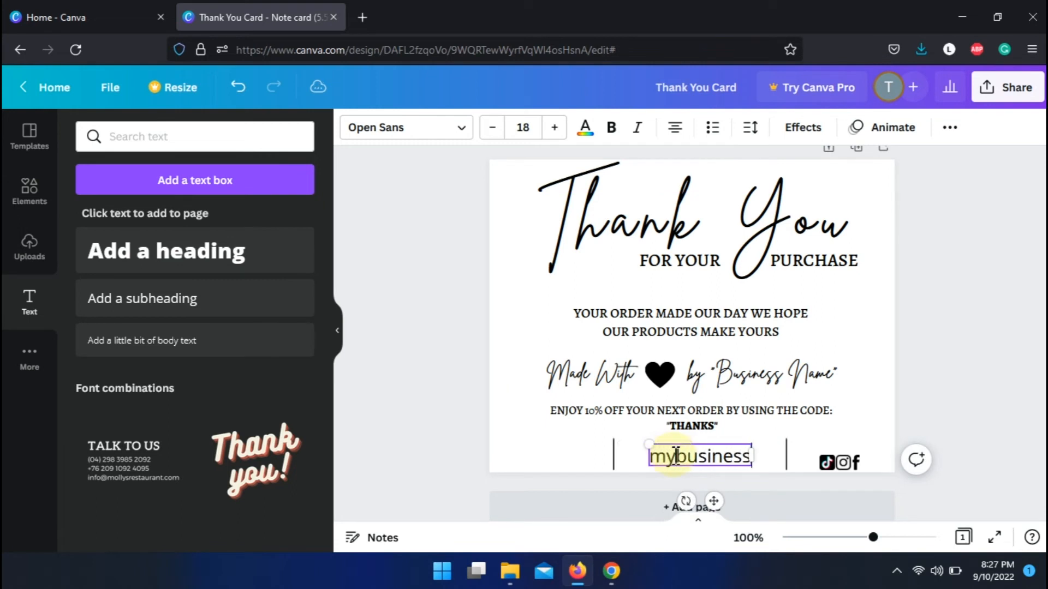
double_click(676, 456)
type("MYBUS")
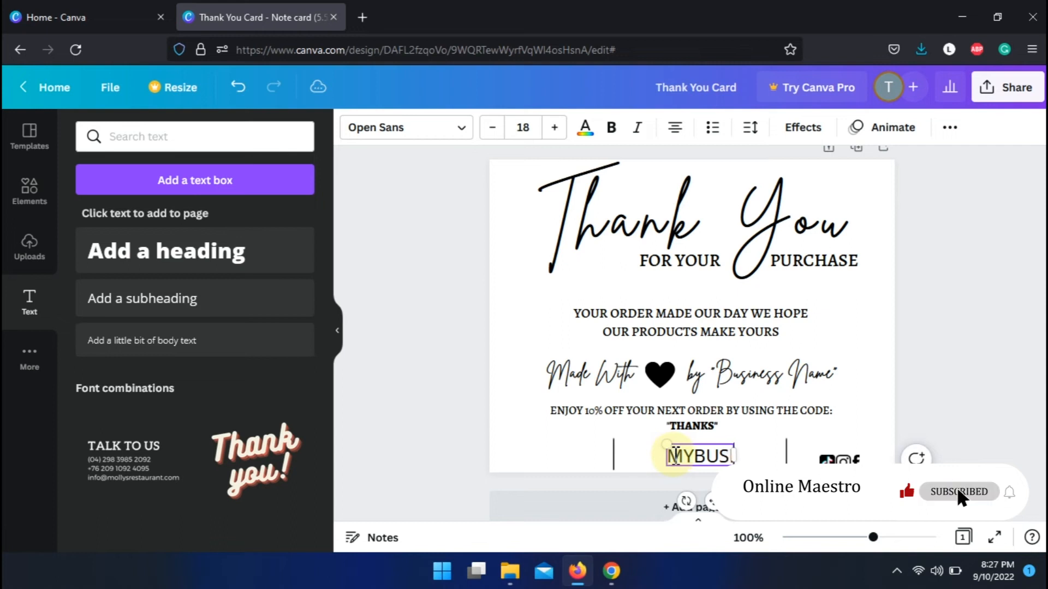
type("INESS.COM")
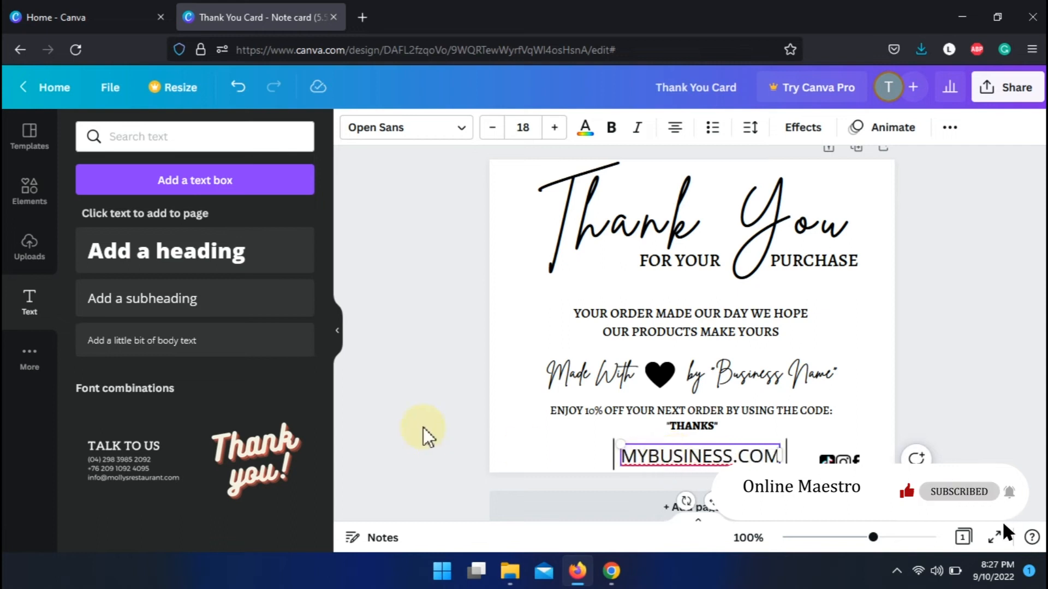
left_click(445, 430)
Step: Set the MYBUSINESS.COM text to the Alegreya Medium font at size 10
left_click(682, 456)
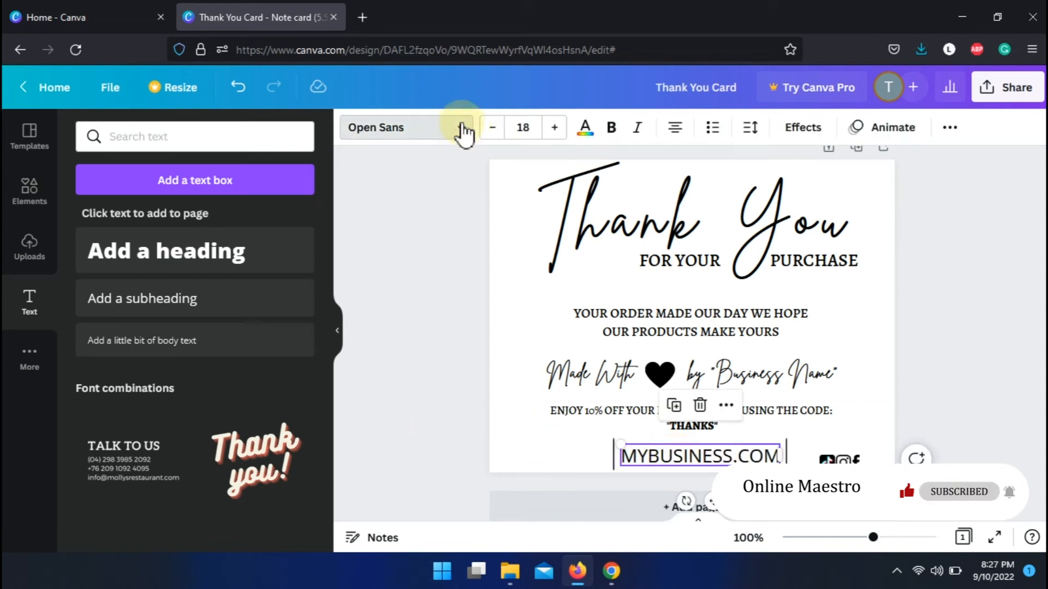
left_click(463, 130)
left_click(164, 183)
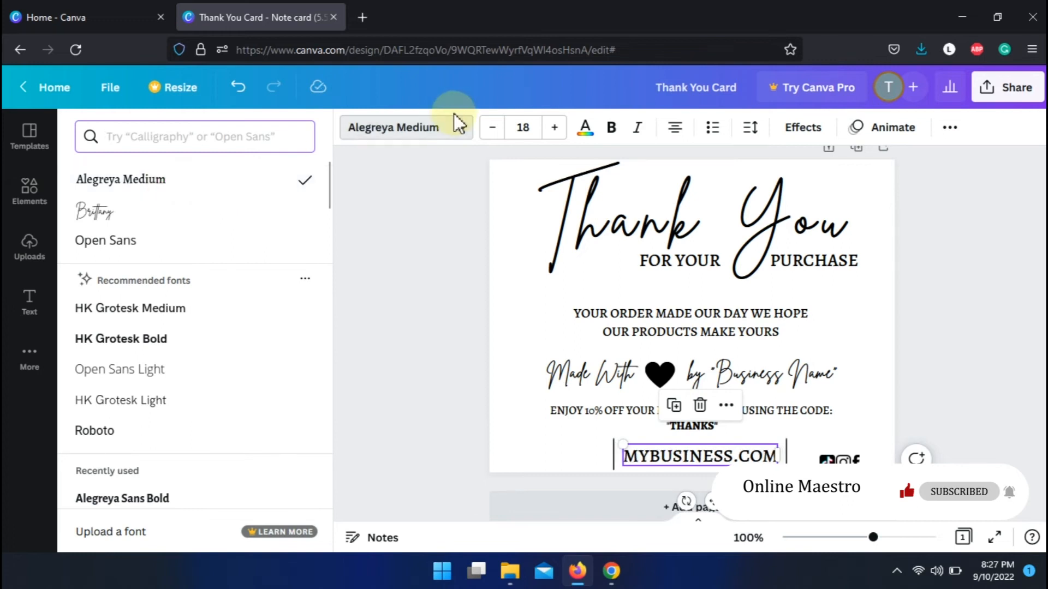
left_click(491, 128)
left_click(491, 127)
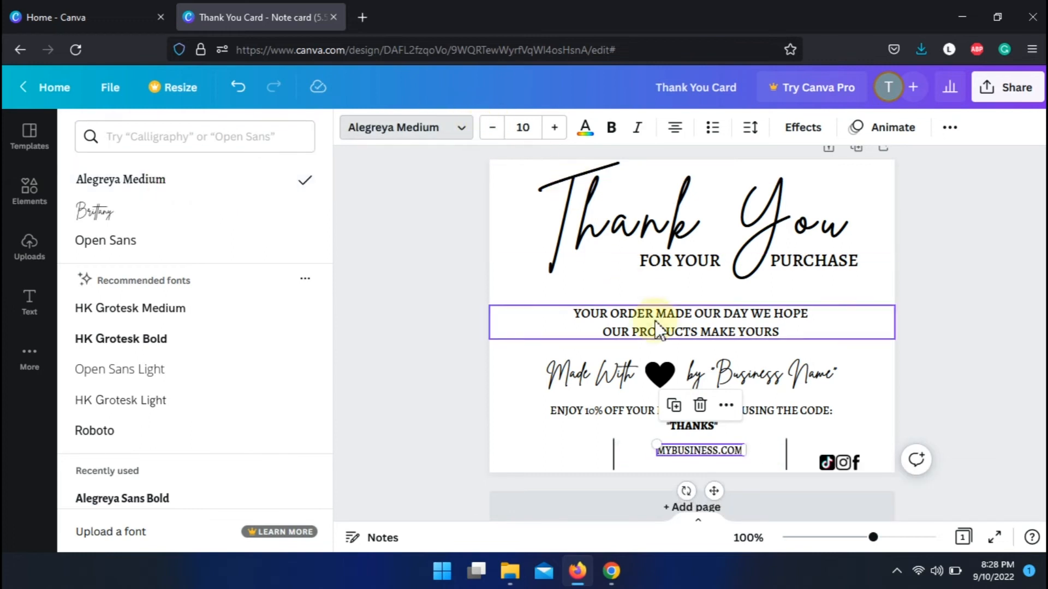
Step: Move MYBUSINESS.COM down, centred between the two vertical lines and level with the social icons
left_click_drag(714, 484, 713, 500)
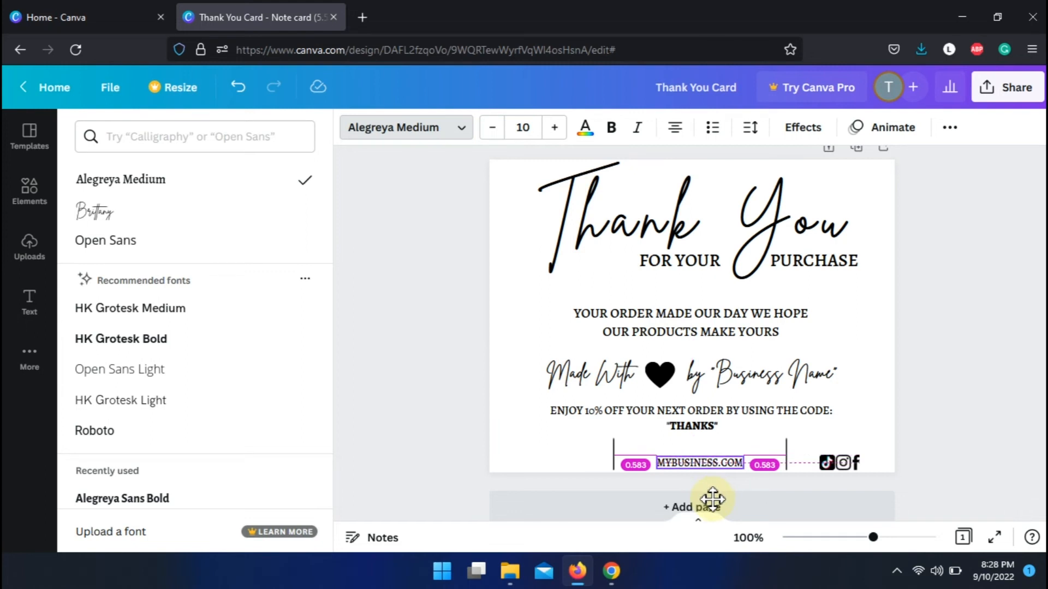
left_click_drag(713, 500, 713, 499)
left_click(959, 405)
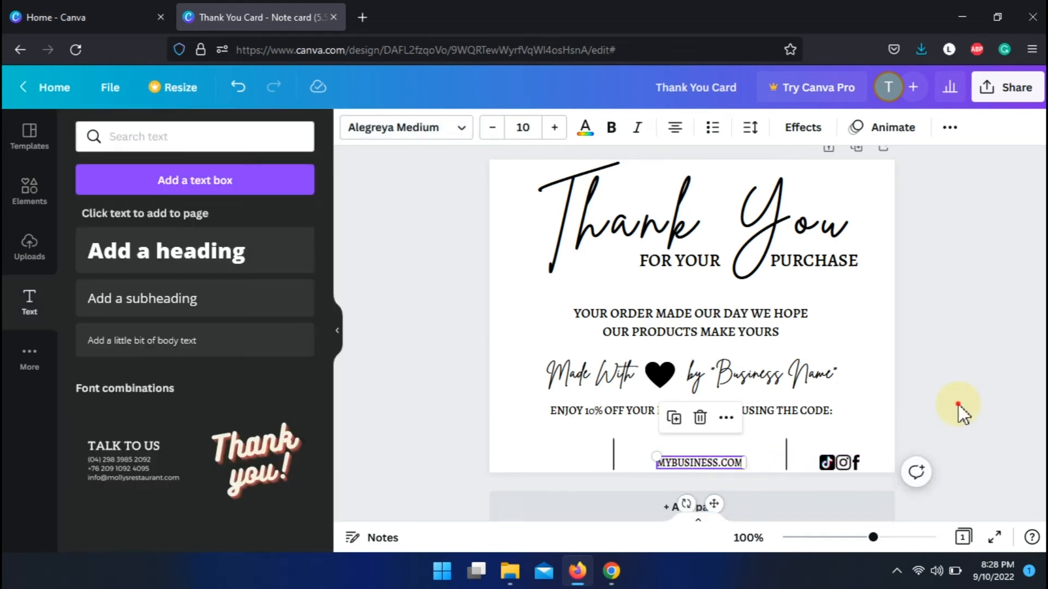
left_click(958, 405)
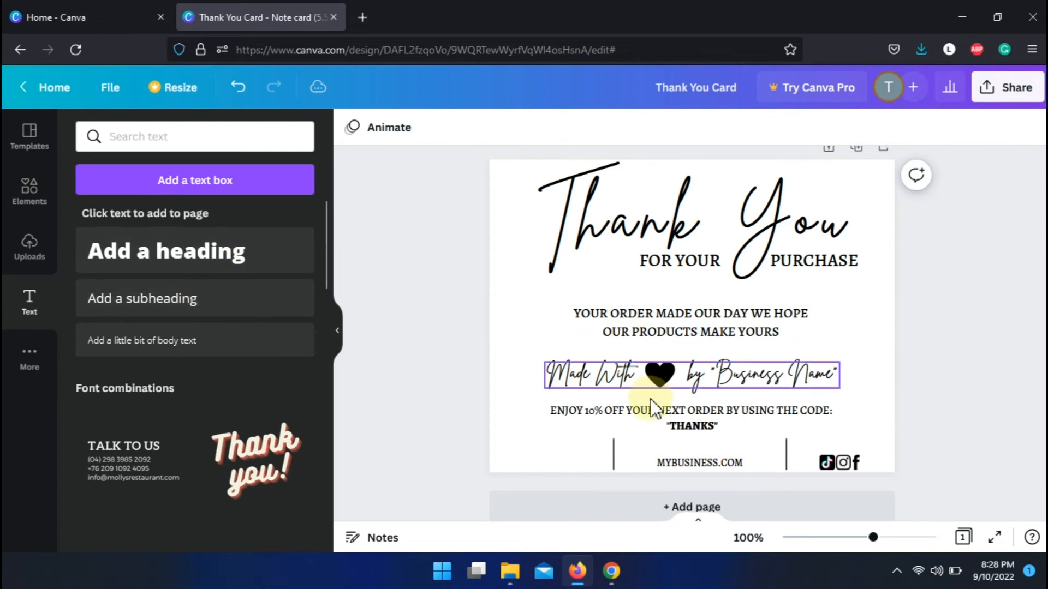
Step: Duplicate the MYBUSINESS.COM text and align the copy directly above the original
left_click(704, 463)
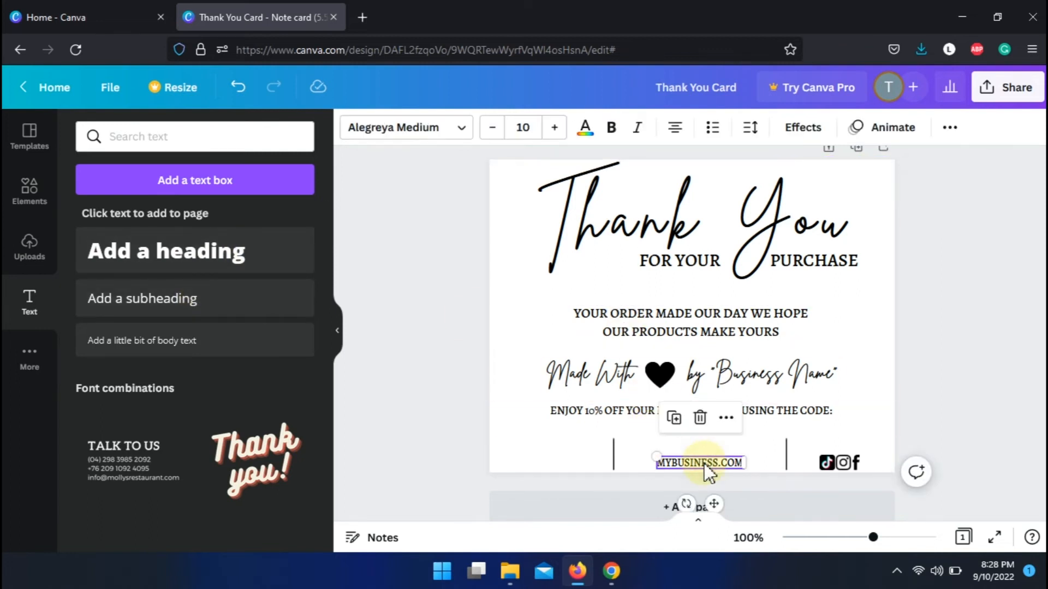
left_click(542, 434)
left_click(539, 444)
key("ctrl+v")
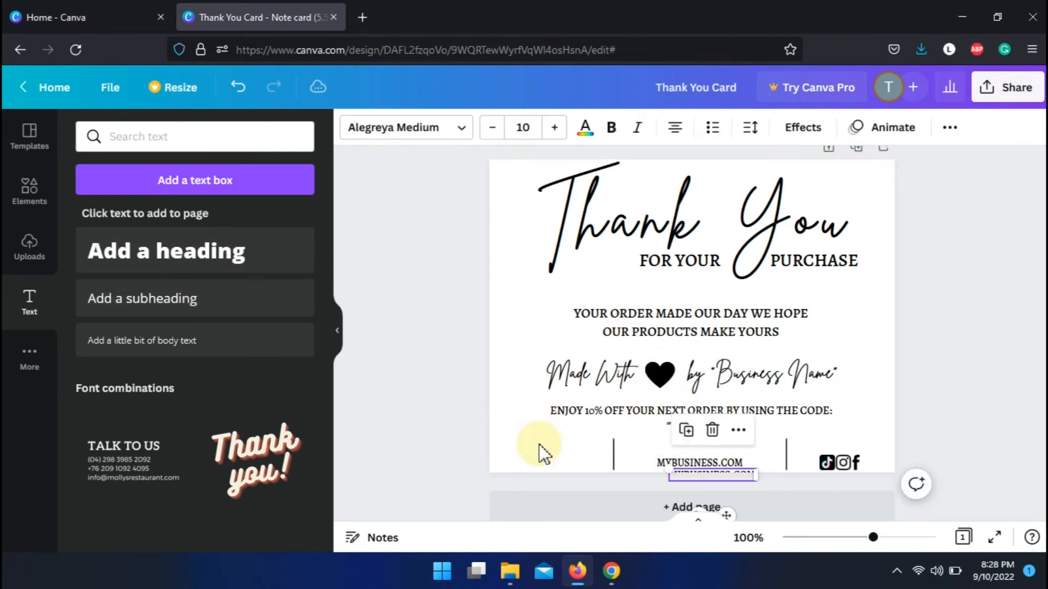
left_click_drag(725, 513, 714, 486)
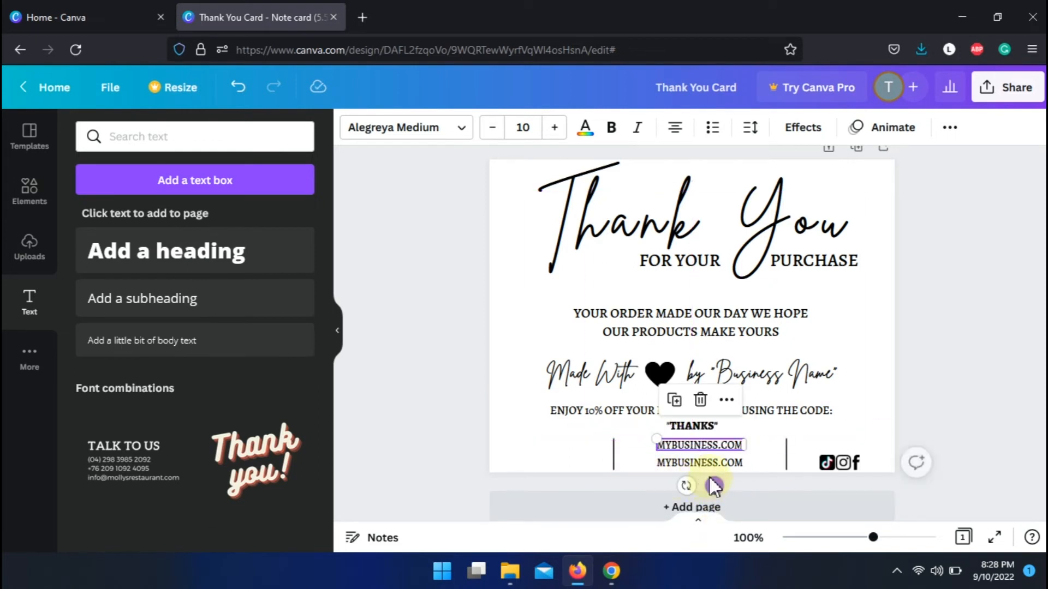
Step: Change the upper copy's text to "SHOP ONLINE" and make it bold
double_click(711, 445)
type("SHOP ONLINE")
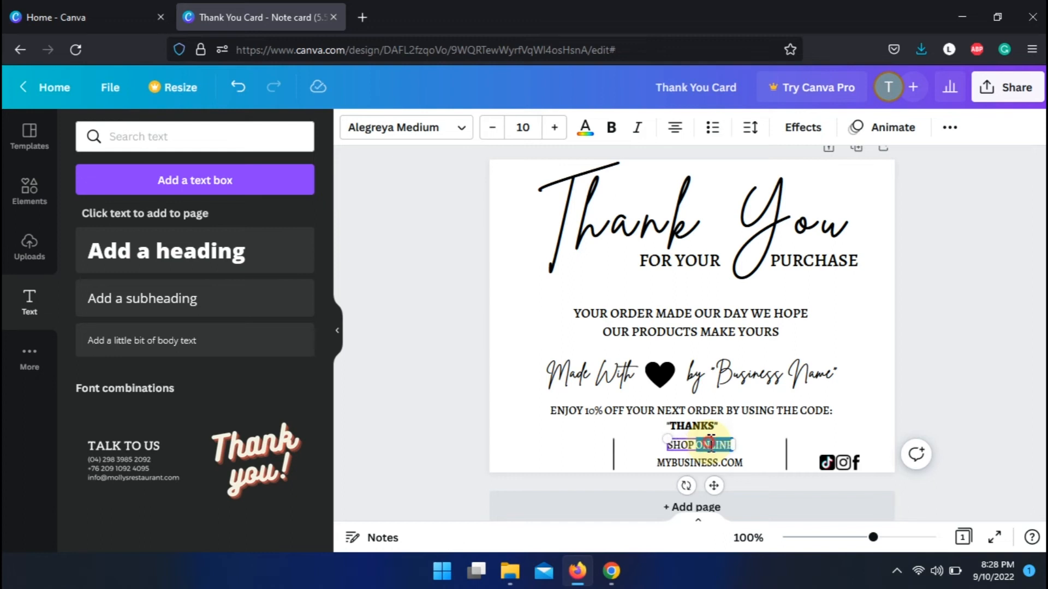
left_click(611, 128)
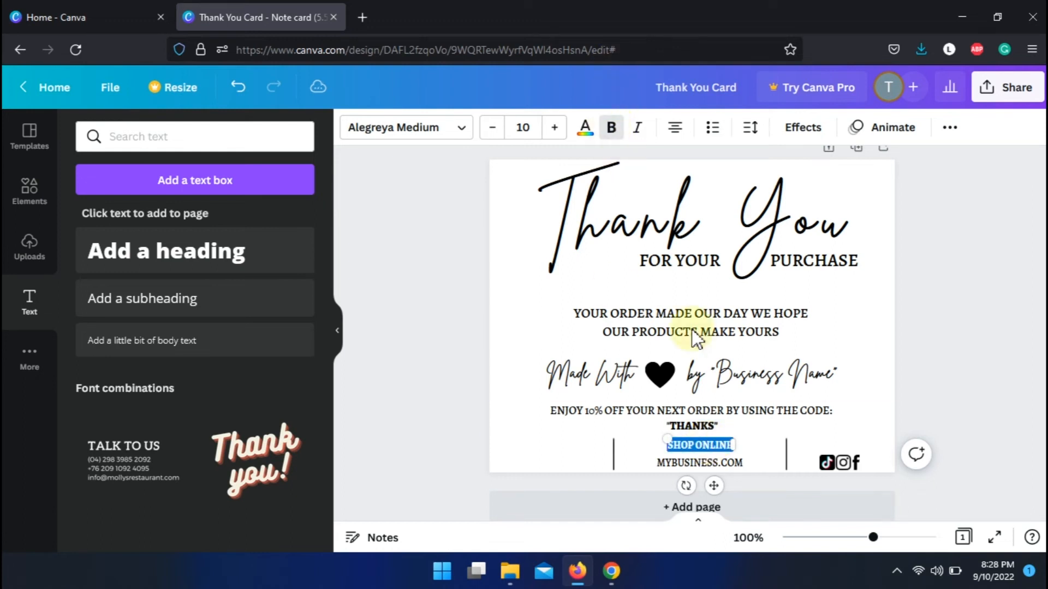
left_click(959, 293)
Step: Shift the order message, the "Made With" line and the discount message up together, leaving more space above the bottom row
left_click(720, 331)
left_click(759, 381, "shift")
left_click(764, 413, "shift")
key("shift+Up")
key("shift+Up")
key("shift+Up")
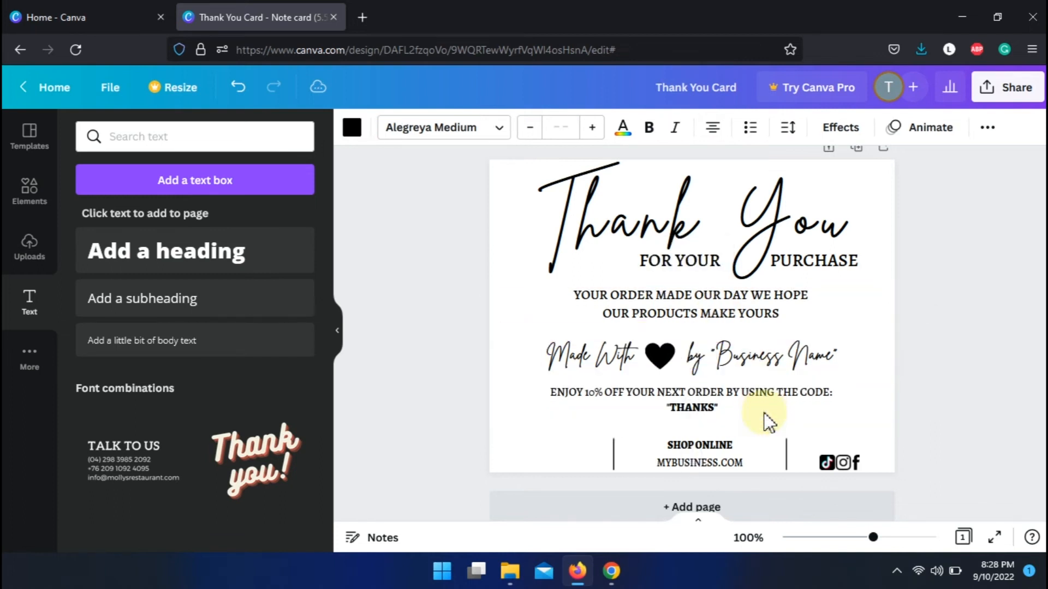
key("shift+Down")
left_click(1004, 343)
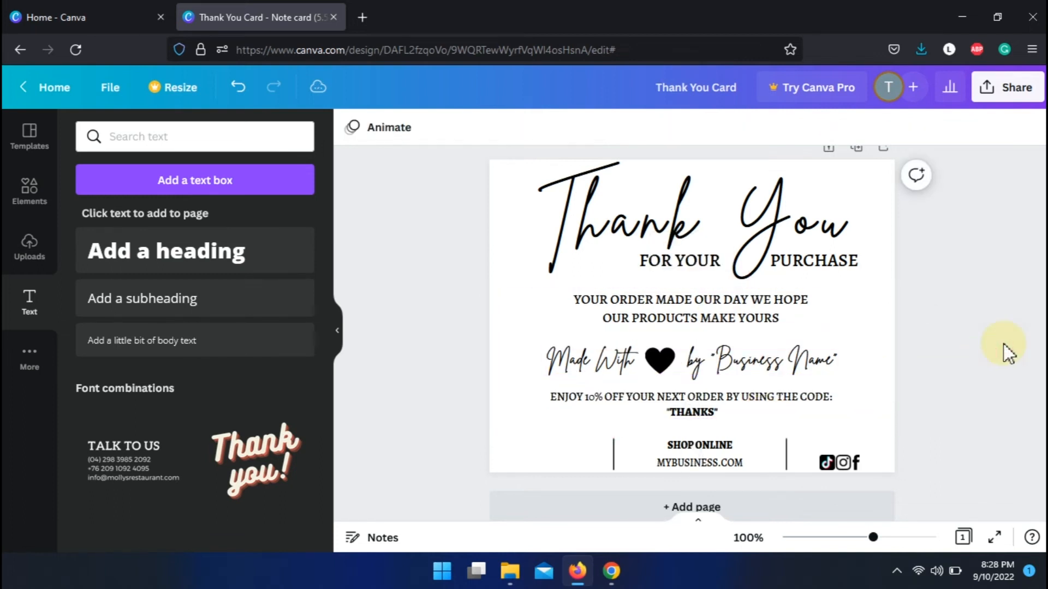
Step: Copy the SHOP ONLINE text and place the duplicate above the social icons, level with the original
left_click(750, 397)
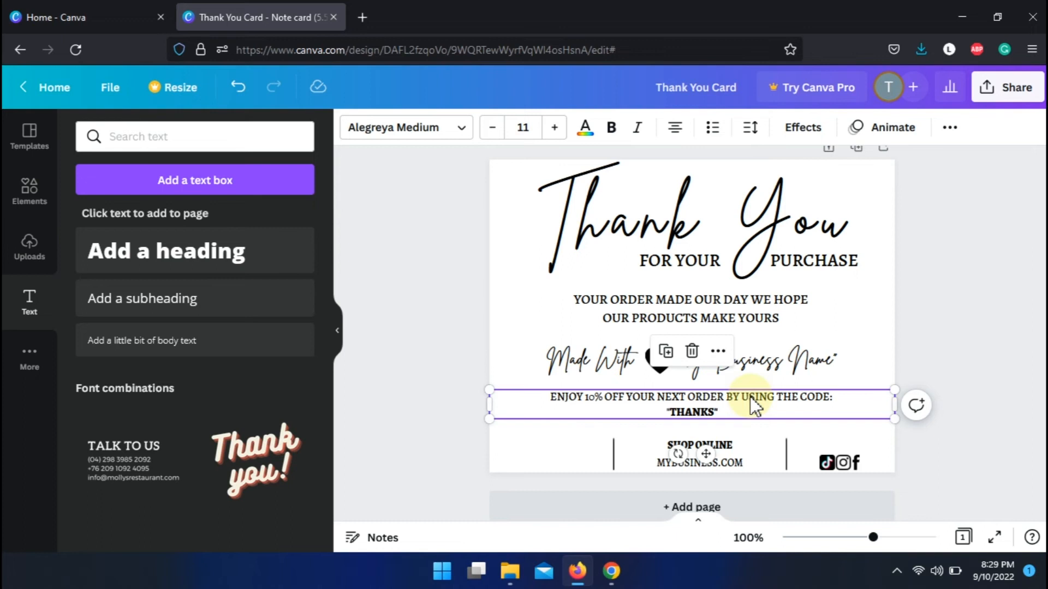
left_click(958, 382)
double_click(713, 446)
key("ctrl+c")
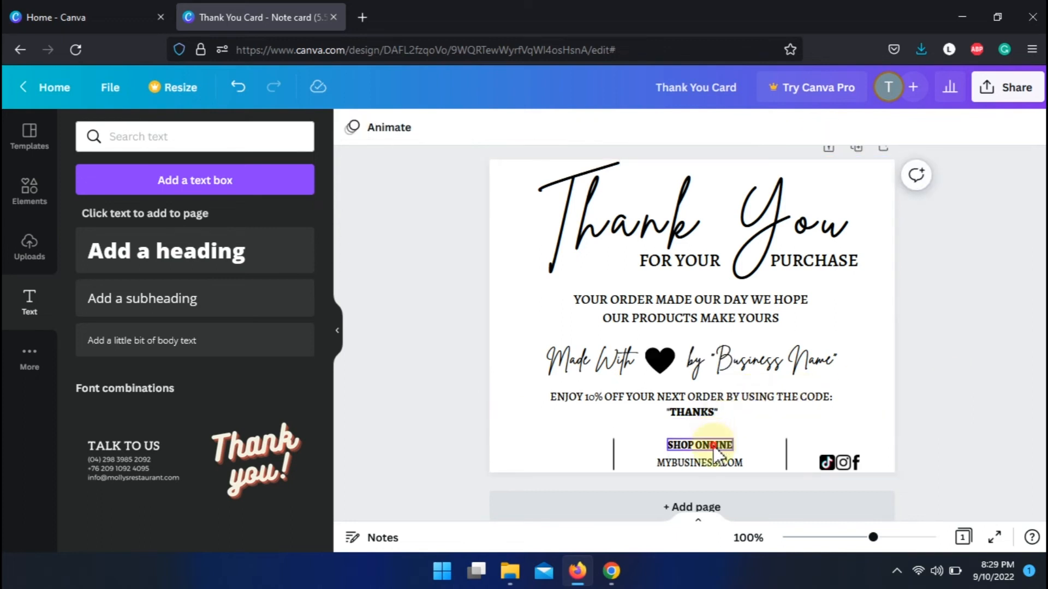
left_click(887, 414)
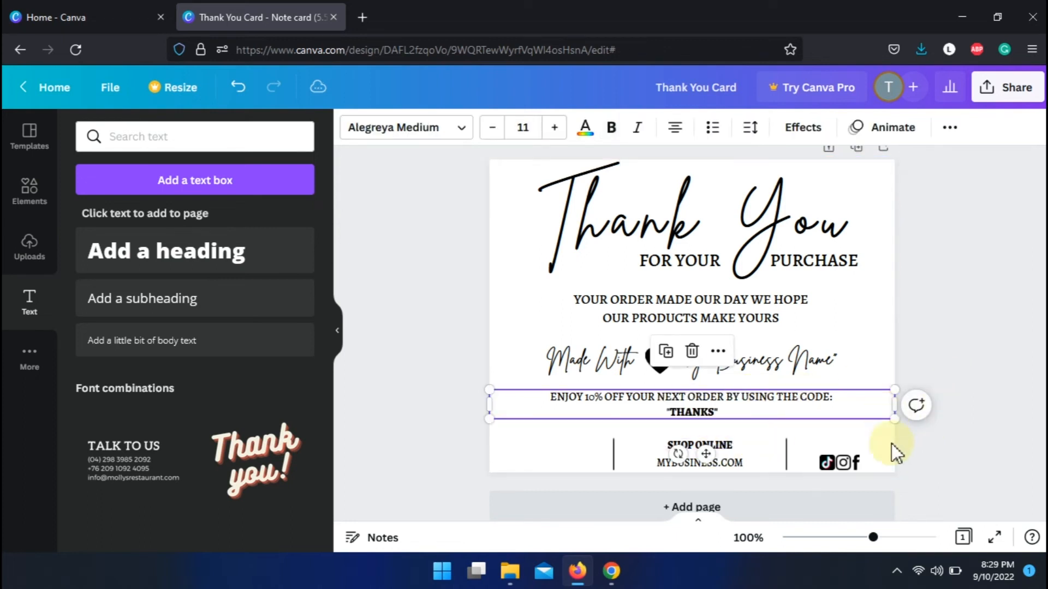
left_click(876, 444)
key("ctrl+v")
left_click_drag(718, 491, 850, 485)
Step: Change the copied text above the social icons to "FOLLOW US"
double_click(846, 445)
type("FO")
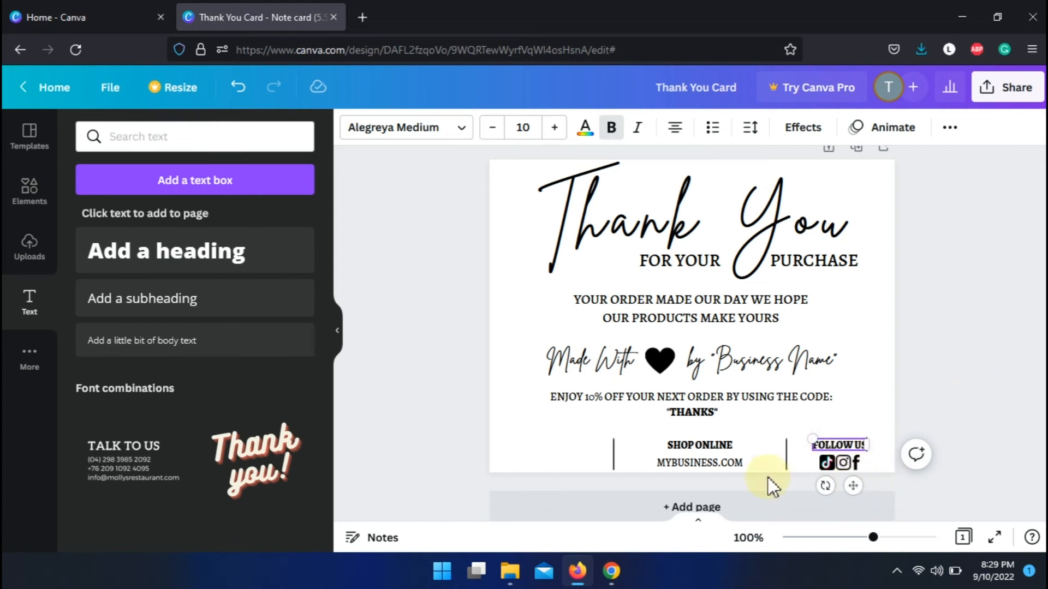
left_click(961, 385)
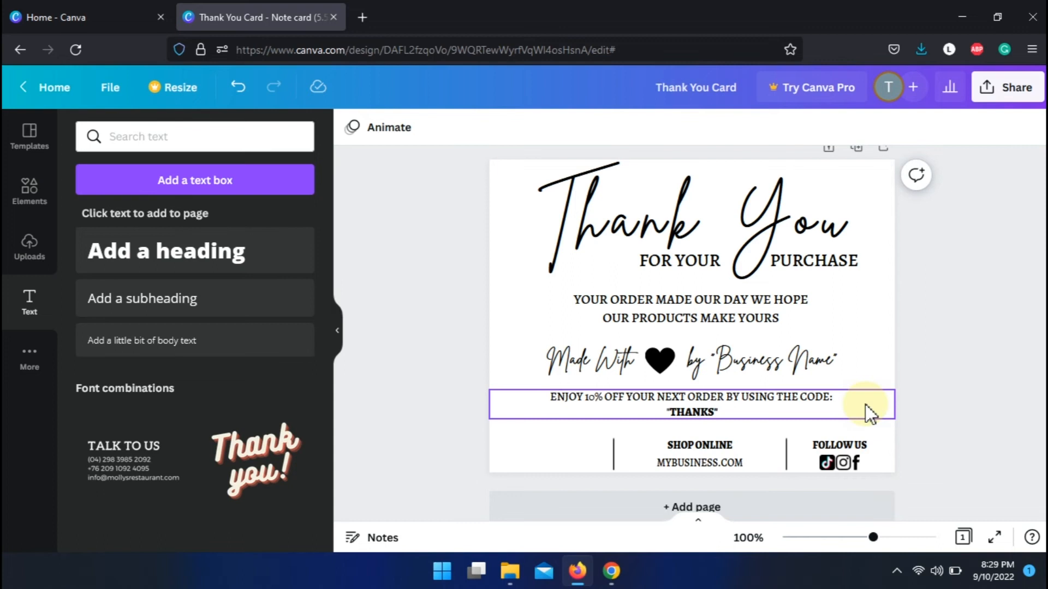
Step: Switch to Chrome to examine the bottom row of the Etsy small business thank you card template, and return to Canva
double_click(863, 444)
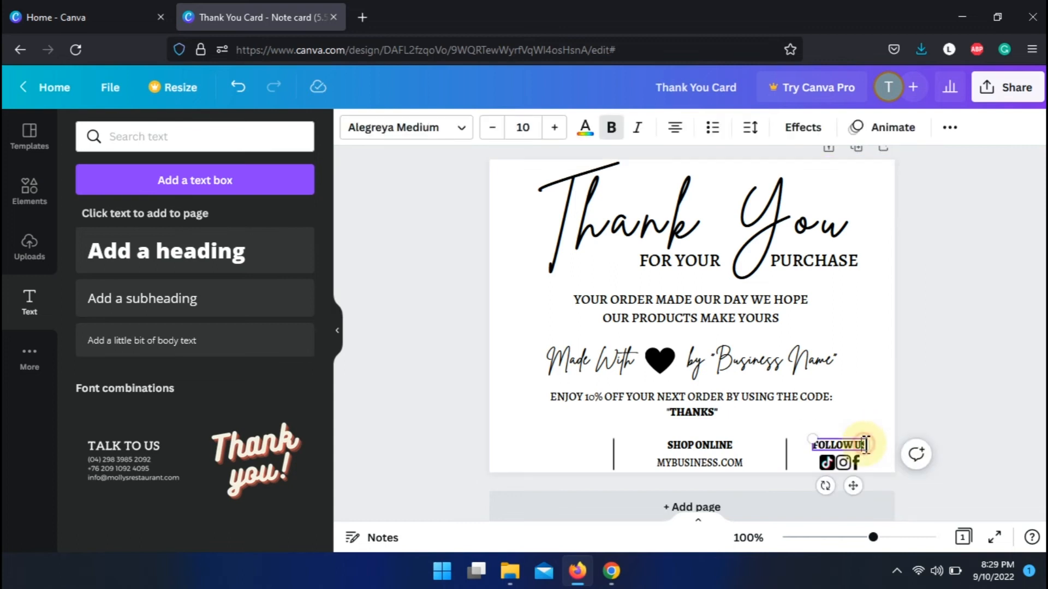
left_click(612, 571)
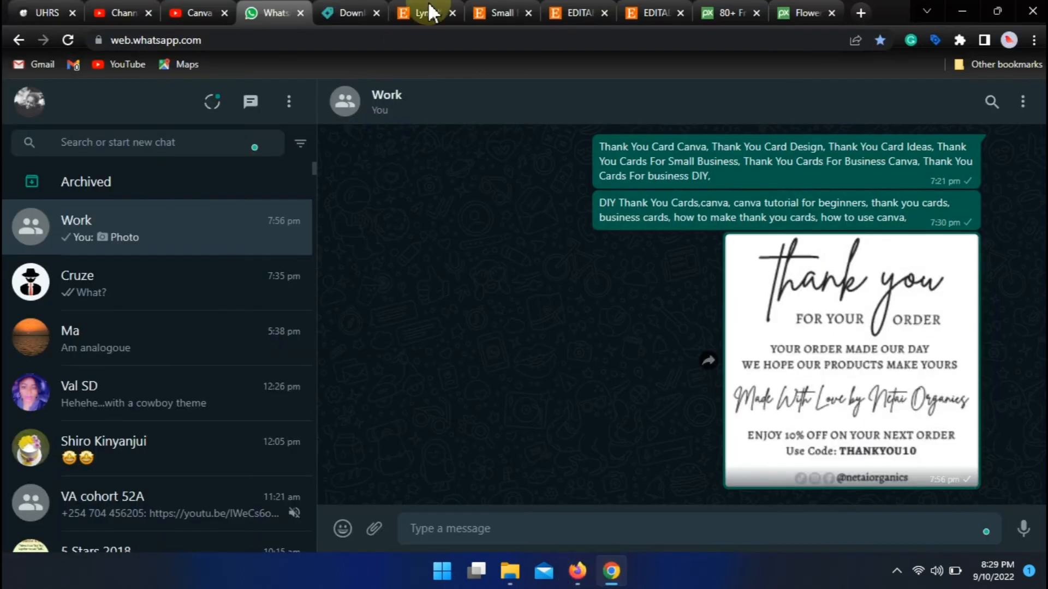
left_click(504, 12)
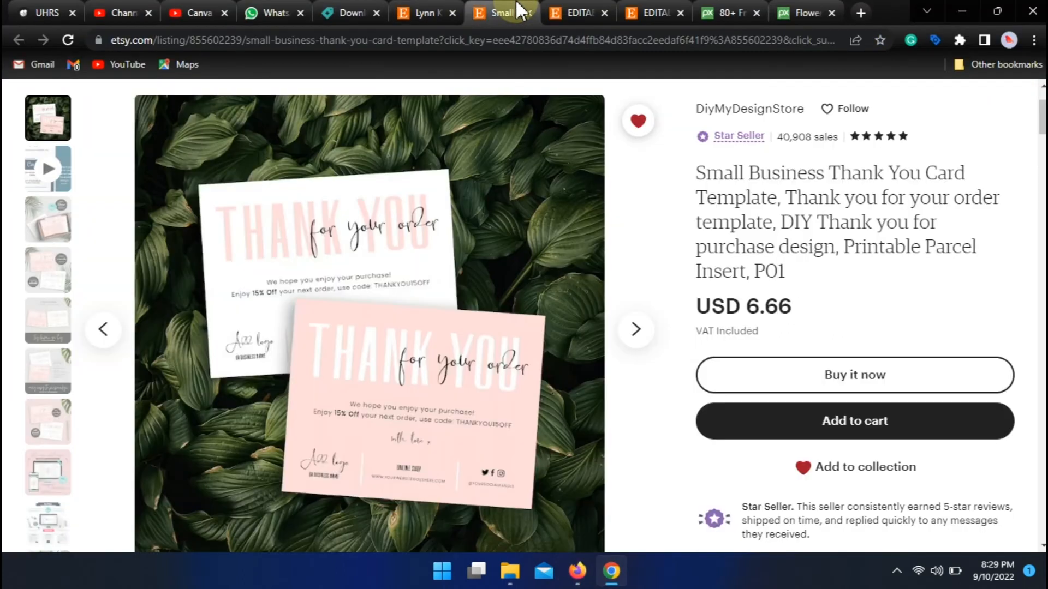
left_click(577, 571)
left_click(847, 444)
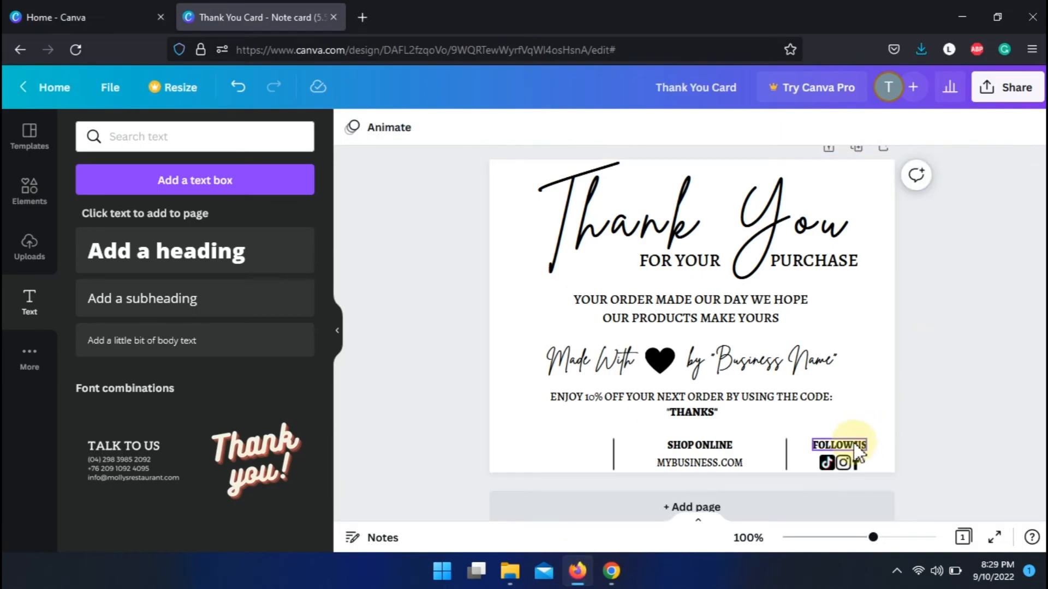
double_click(847, 445)
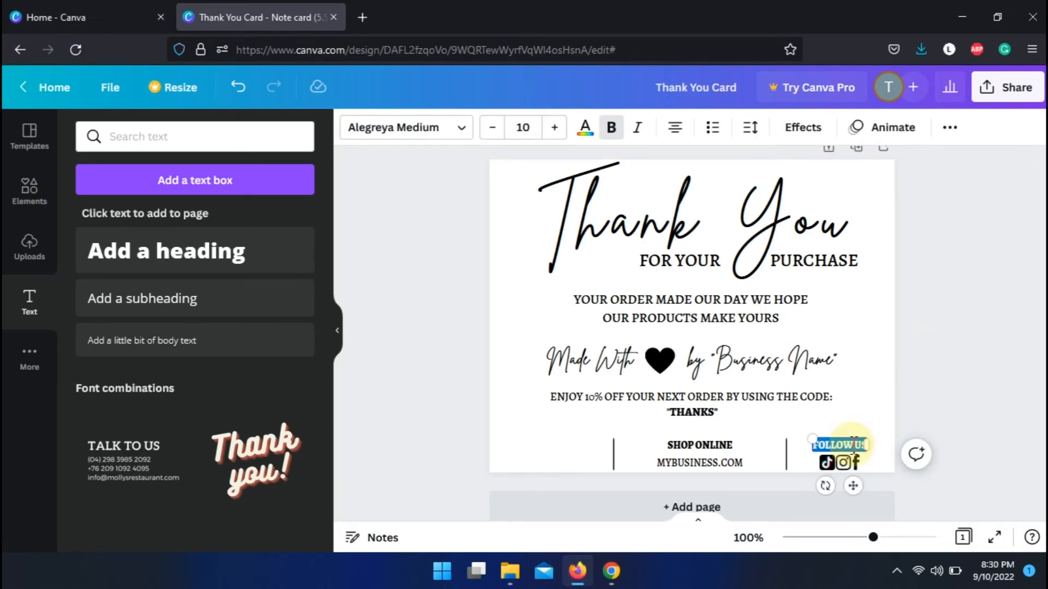
type("SO")
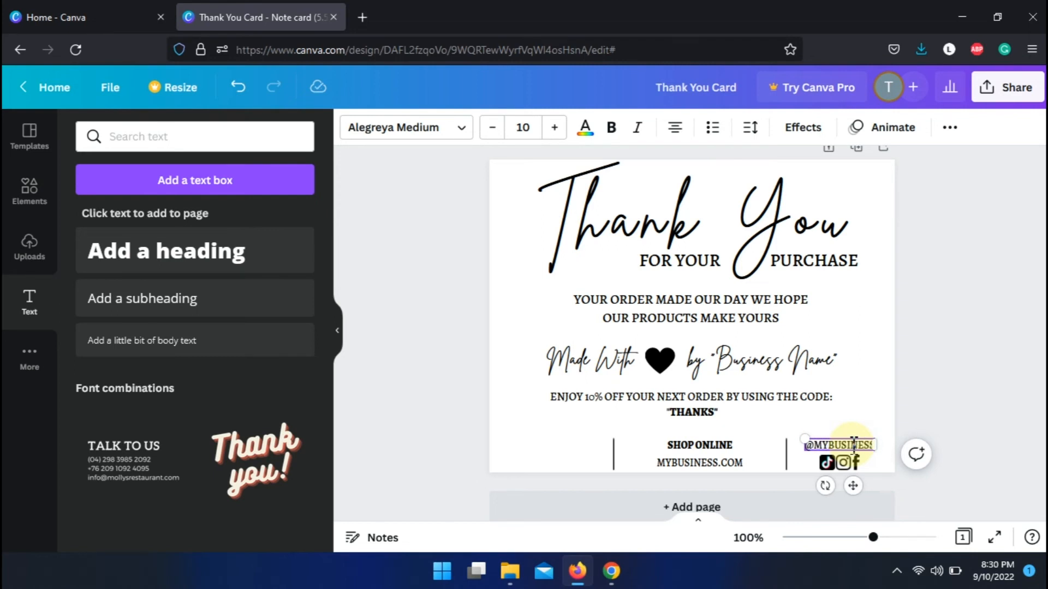
type("SOCIAL")
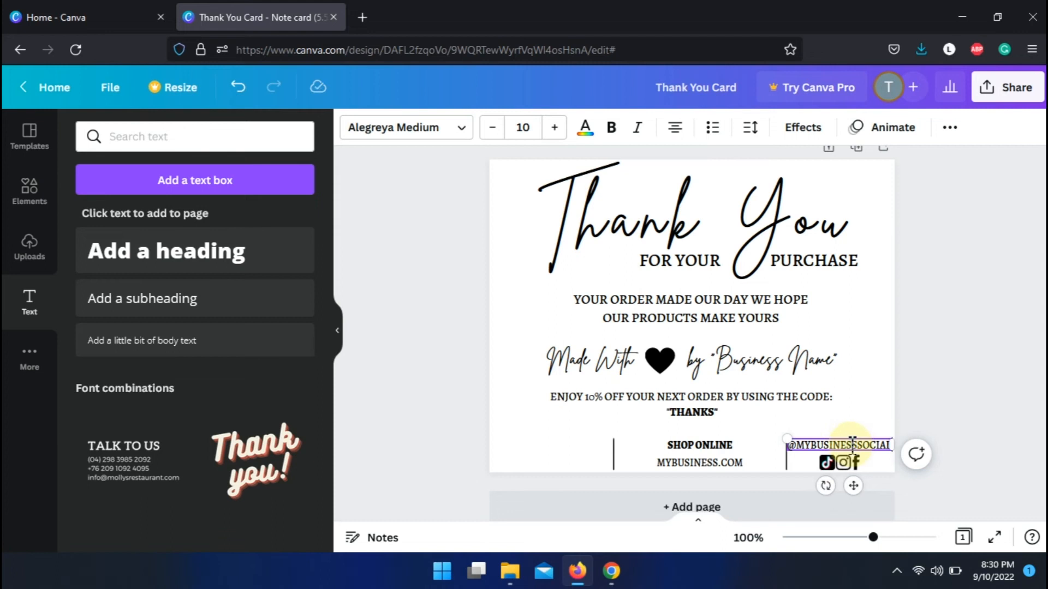
left_click(965, 432)
left_click(859, 452)
left_click(859, 444)
left_click(859, 445)
key("BackSpace")
key("BackSpace")
key("BackSpace")
key("BackSpace")
key("BackSpace")
key("BackSpace")
key("BackSpace")
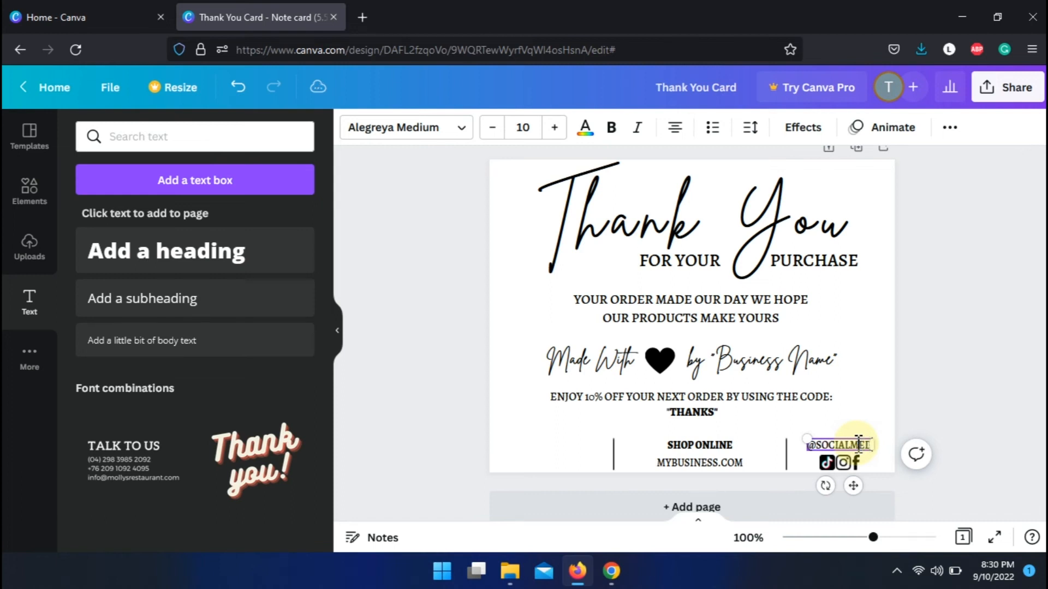
left_click(610, 130)
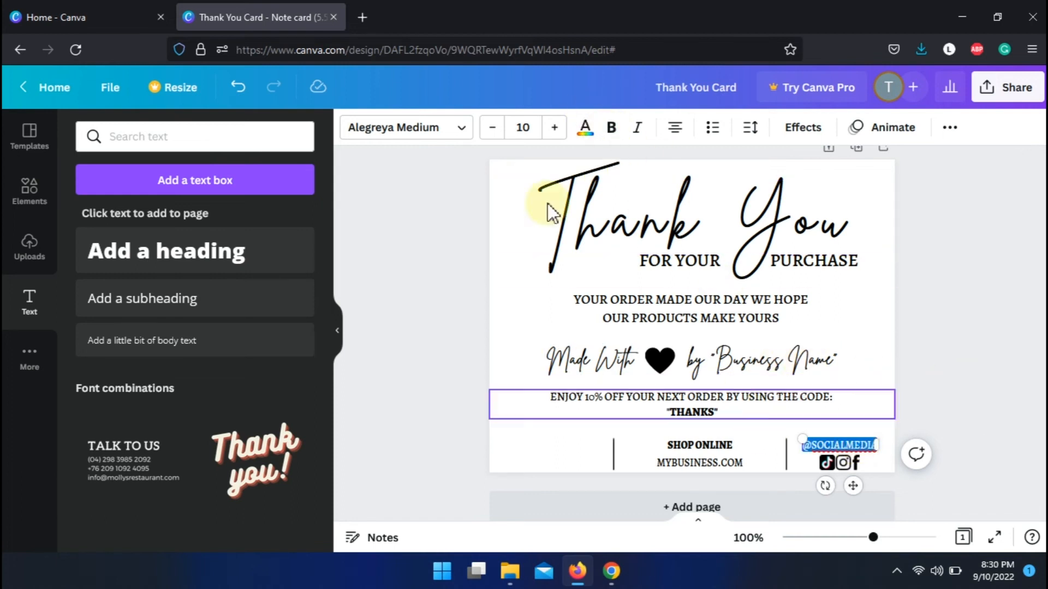
left_click(973, 293)
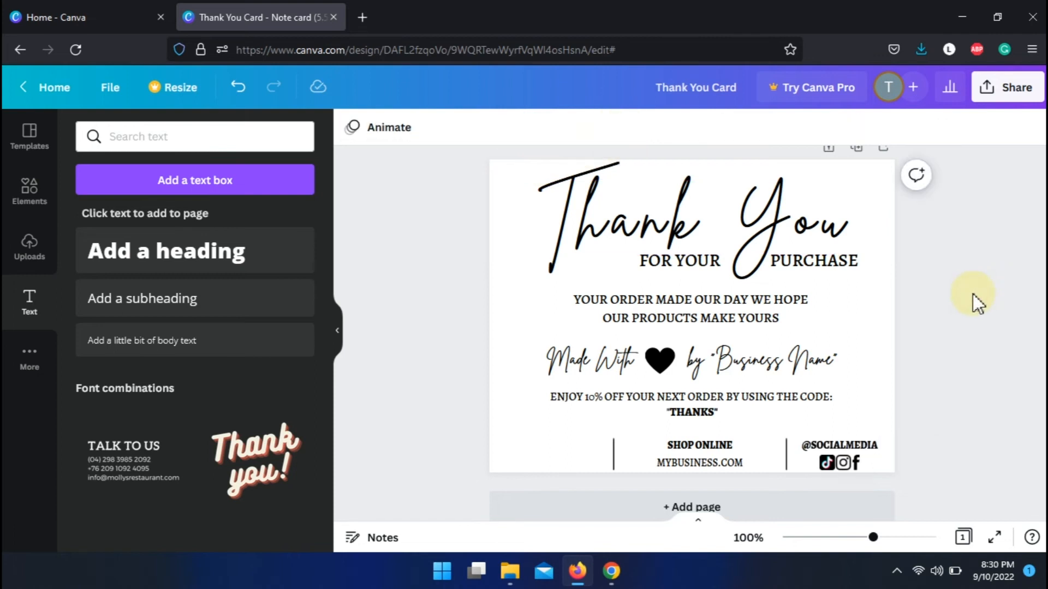
left_click(724, 446)
left_click(827, 450)
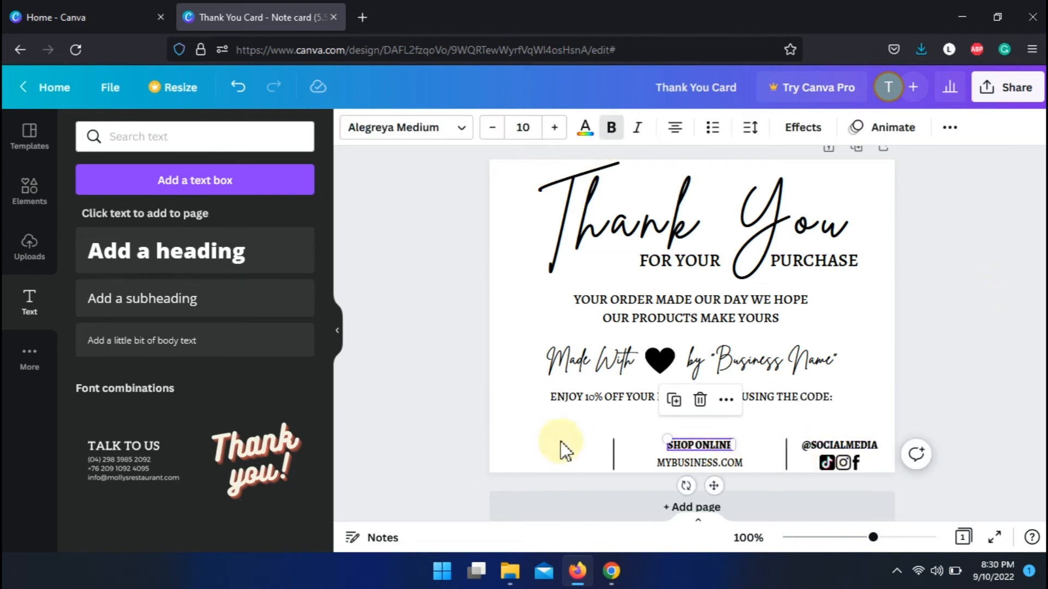
left_click(429, 436)
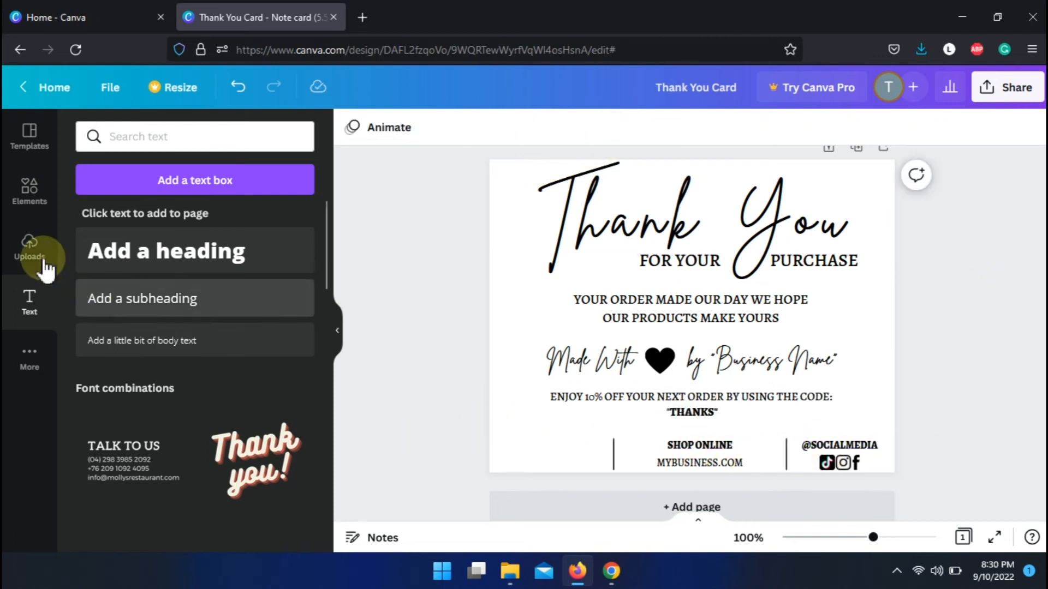
Step: Search the elements library for "FRAME"
left_click(178, 143)
type("F")
key("Return")
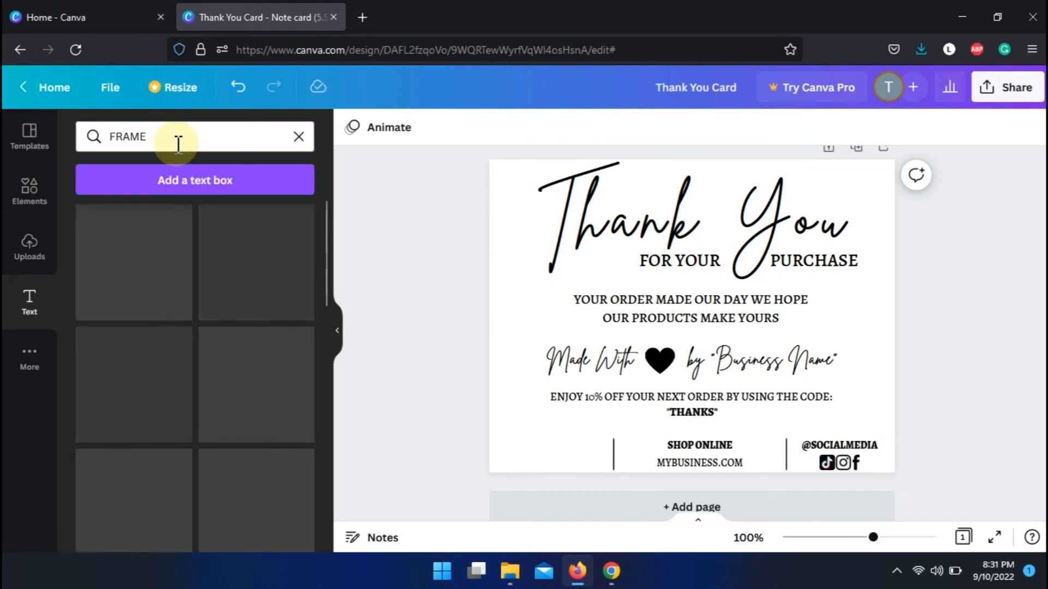
left_click(29, 188)
double_click(136, 136)
key("Return")
Step: Delete the first divider line, group SHOP ONLINE with MYBUSINESS.COM, and move the group to the left end of the card's bottom row
left_click(614, 456)
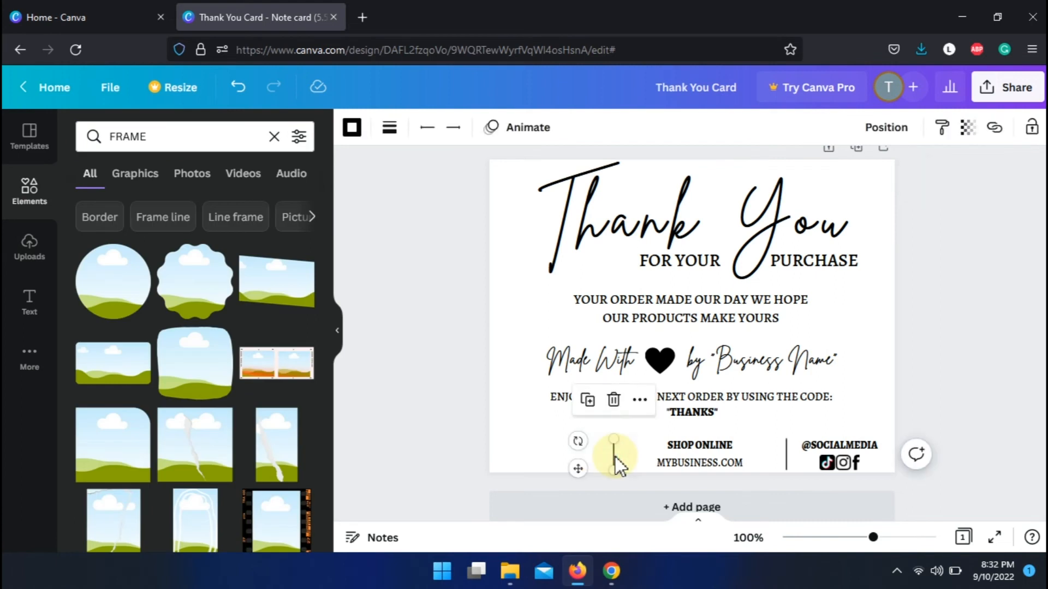
left_click(615, 457)
left_click(688, 453)
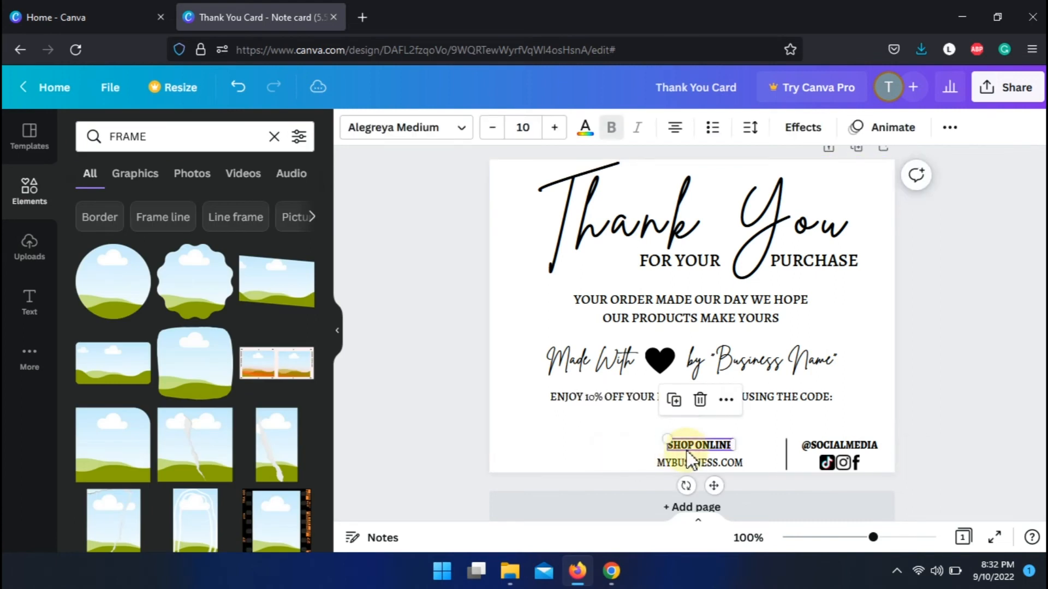
left_click(690, 463, "shift")
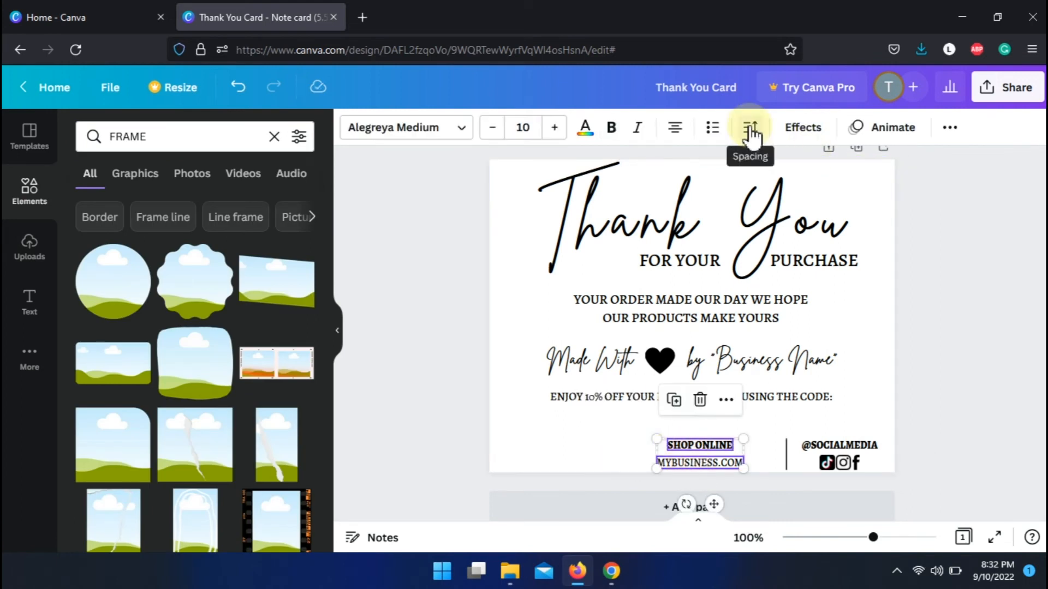
left_click(947, 130)
left_click_drag(707, 459, 559, 446)
Step: Centre the remaining vertical divider line horizontally on the page
left_click(786, 458)
left_click(886, 128)
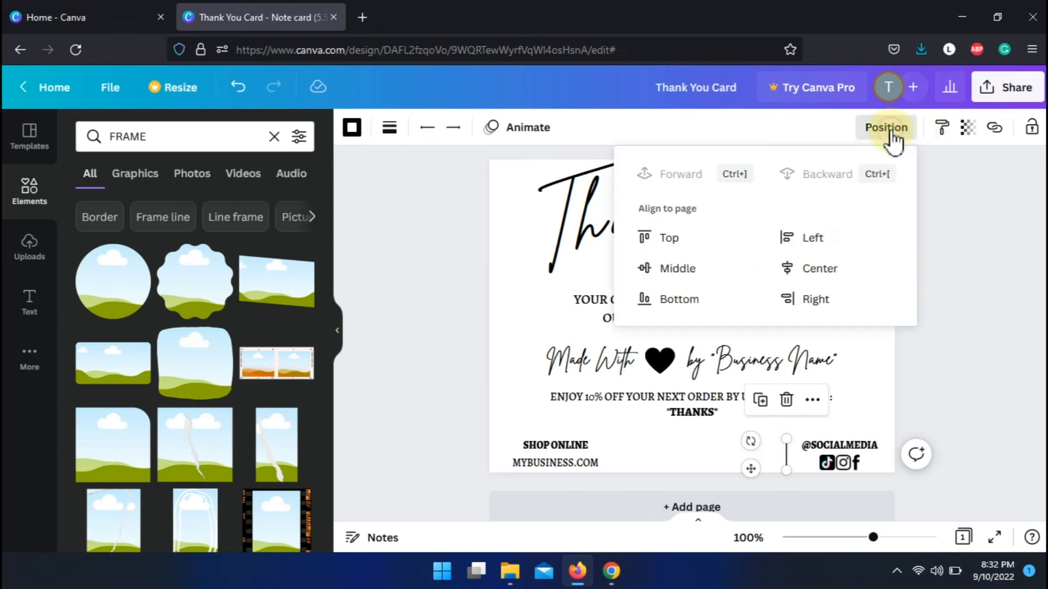
left_click(818, 270)
left_click(977, 318)
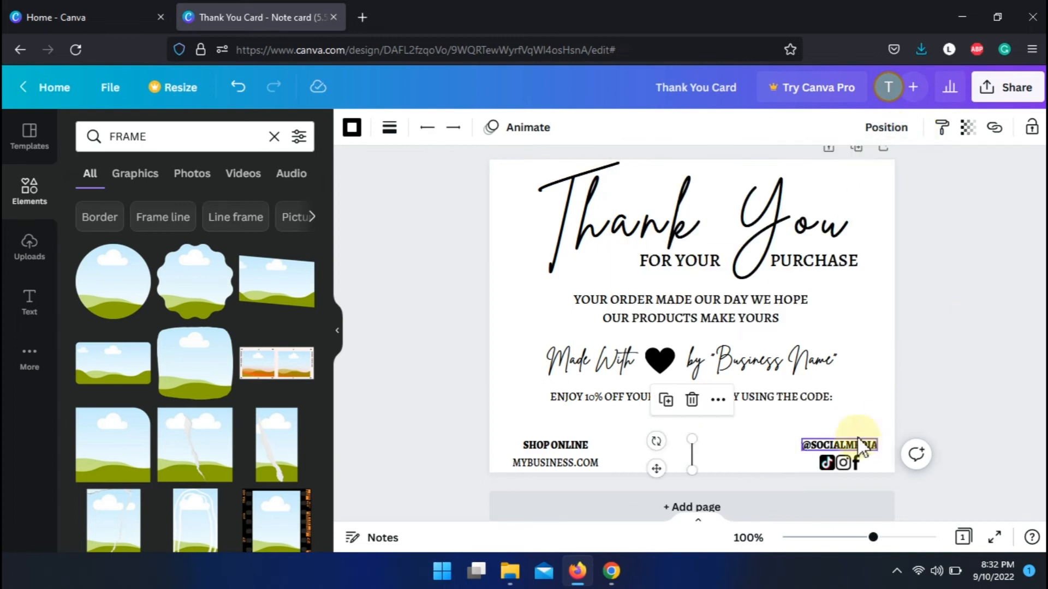
left_click(908, 414)
left_click(844, 461)
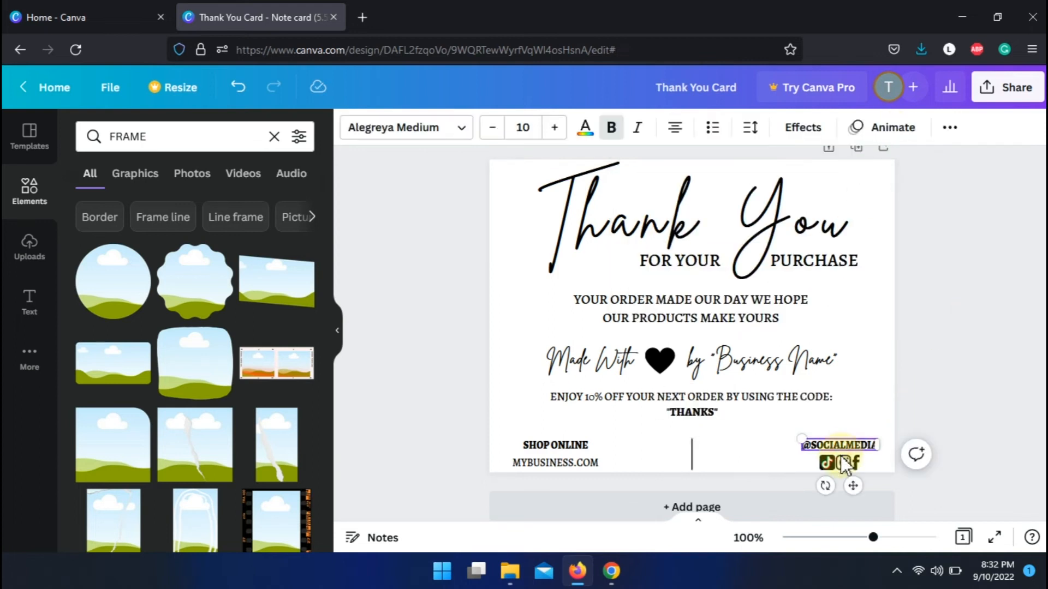
left_click_drag(849, 508, 802, 500)
left_click(583, 463)
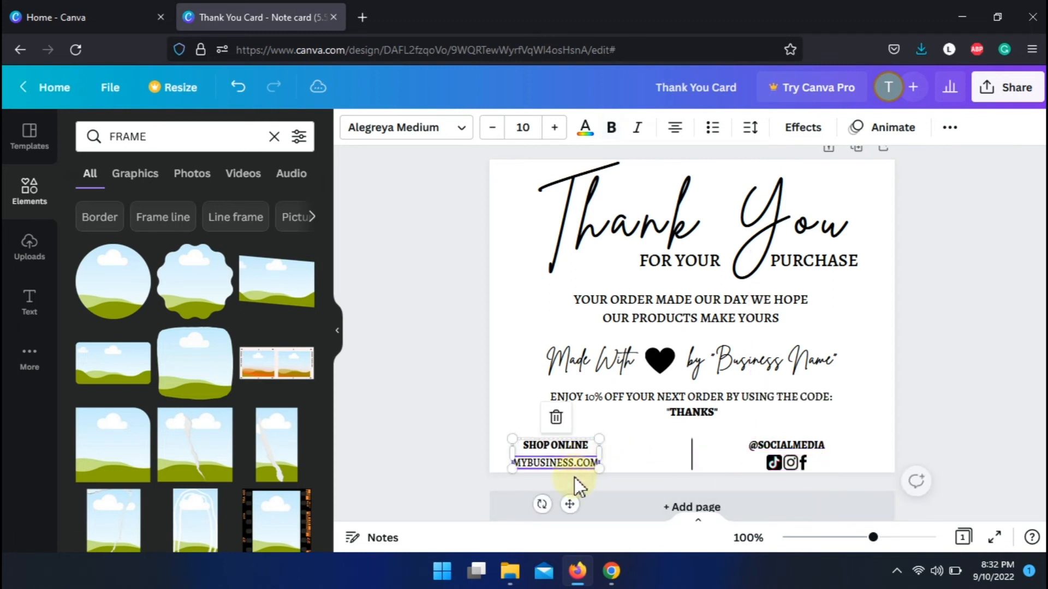
left_click_drag(571, 501, 585, 503)
left_click(937, 427)
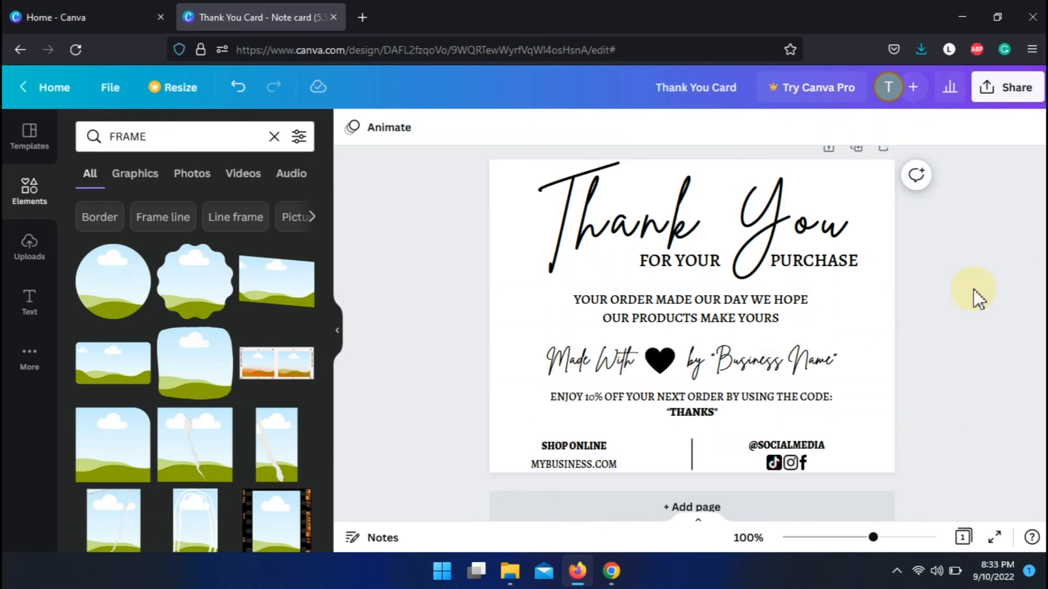
Step: Reduce the Thank You heading's font size to 58 and move the FOR YOUR PURCHASE line slightly up beneath it
left_click(679, 206)
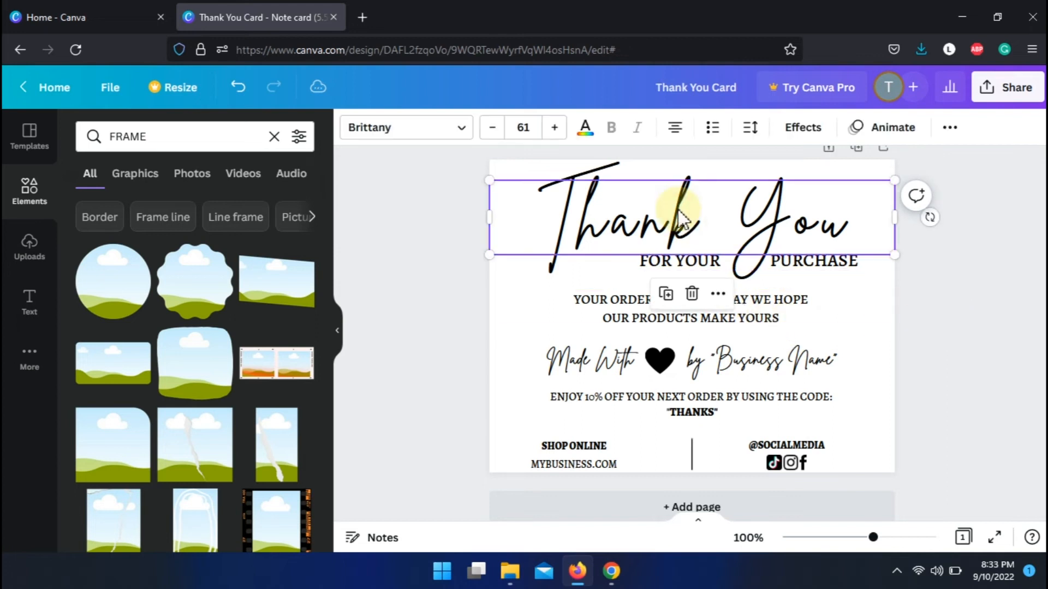
left_click(492, 129)
left_click(492, 129)
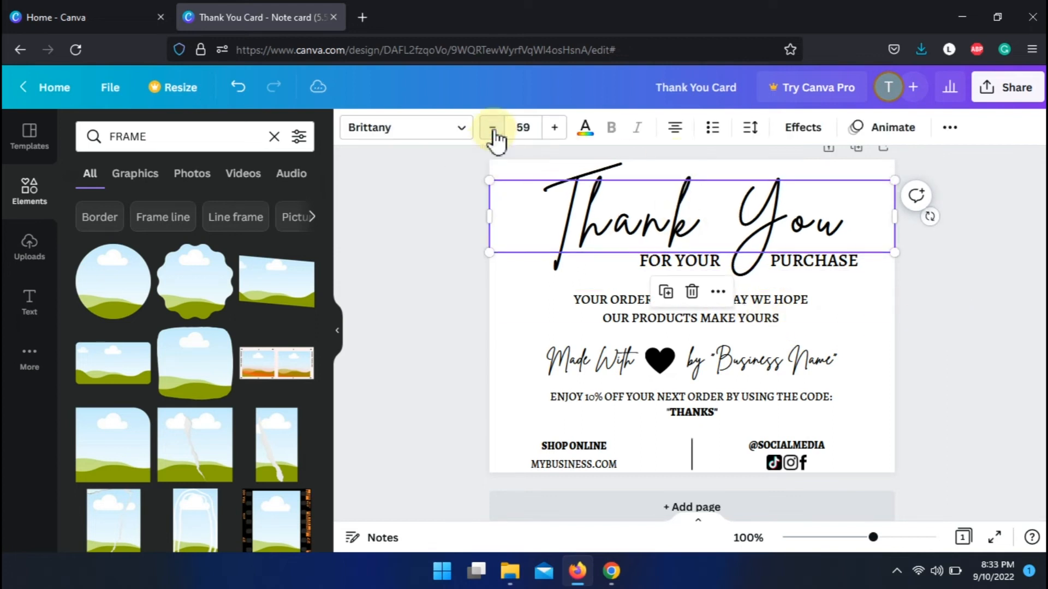
left_click(493, 131)
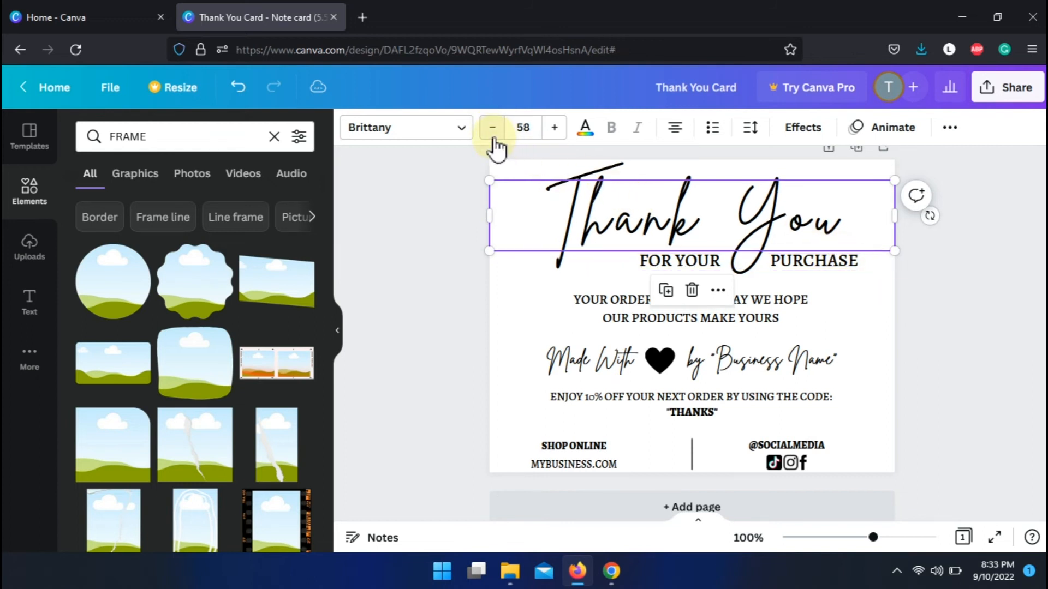
left_click(989, 285)
left_click(813, 262)
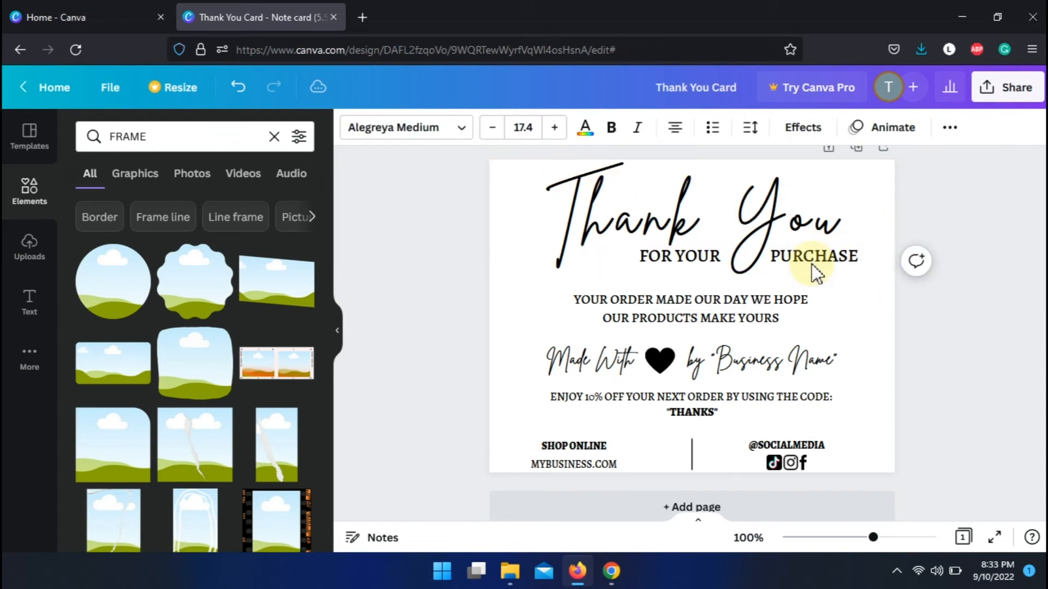
left_click(983, 254)
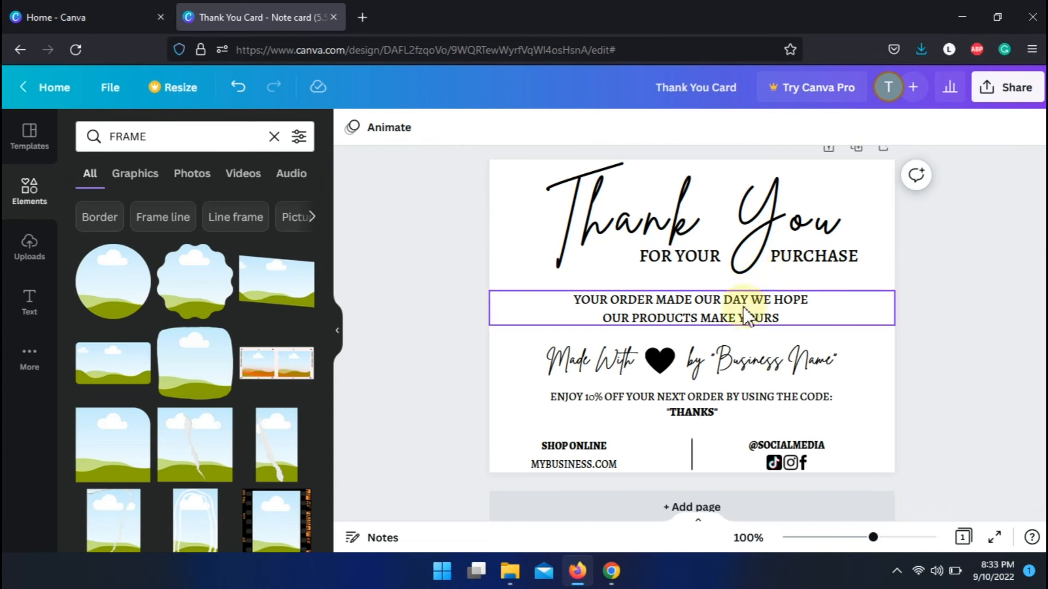
Step: Nudge the Made With heart by "Business Name" line up, closer to the message above it
key("Up")
key("Up")
key("Up")
key("Up")
key("Up")
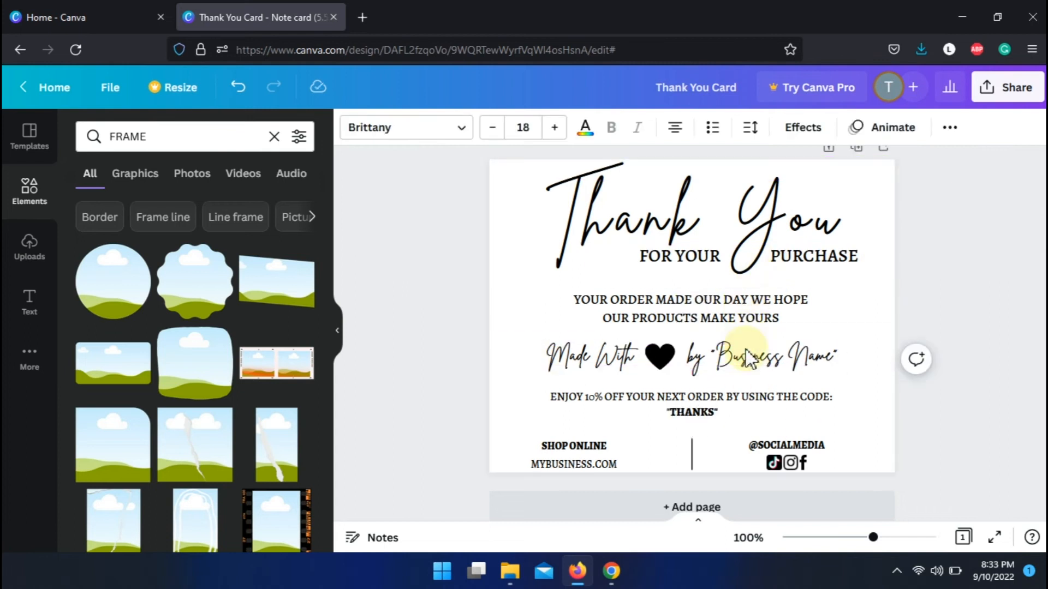
key("Up")
key("Up")
key("Up")
key("Up")
key("Up")
key("Up")
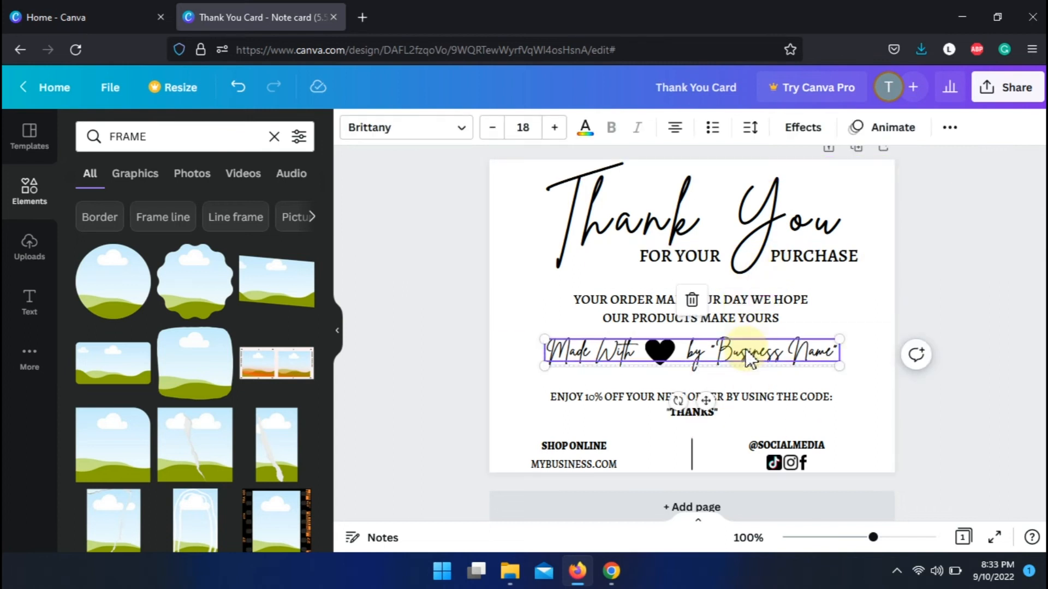
left_click(981, 345)
Step: Move the discount code text up and fine-tune its spacing with the Made With line
left_click_drag(786, 398, 779, 391)
left_click(930, 341)
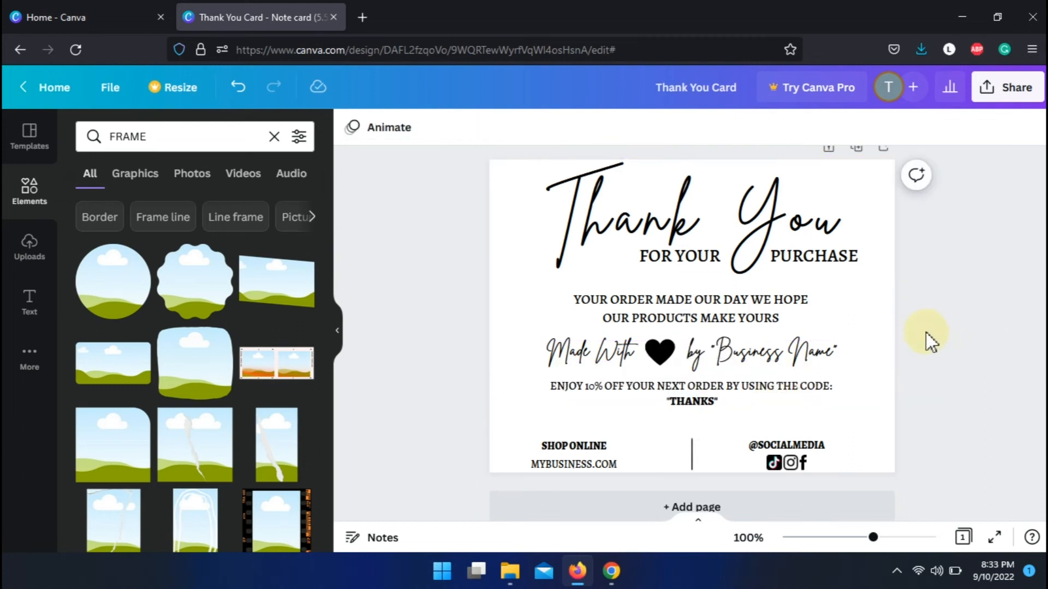
left_click_drag(691, 394, 691, 399)
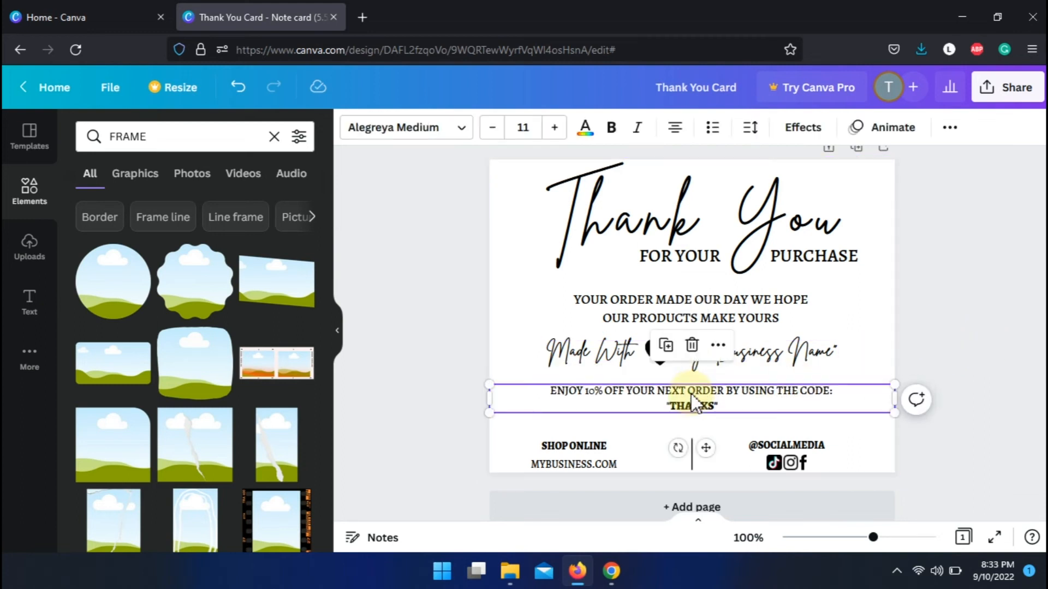
left_click(772, 350)
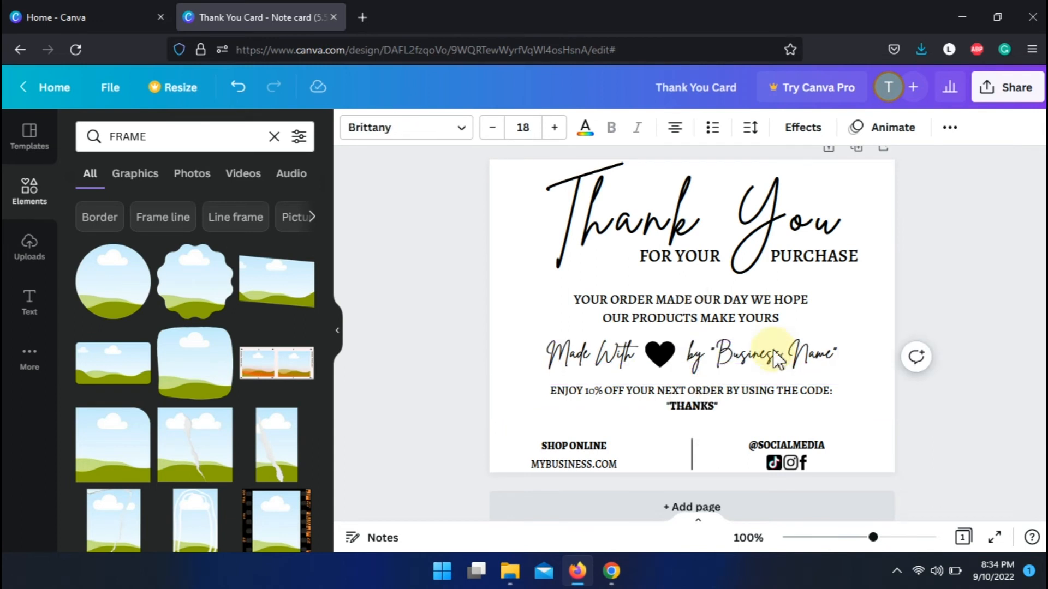
left_click(970, 287)
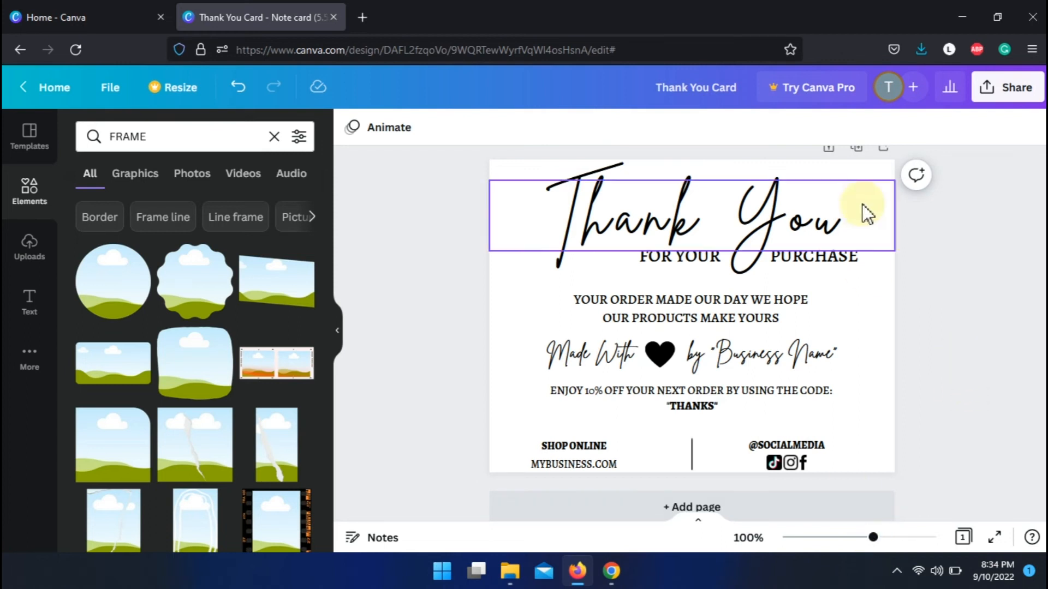
Step: Duplicate the finished card as a second page
left_click_drag(1044, 367, 1045, 341)
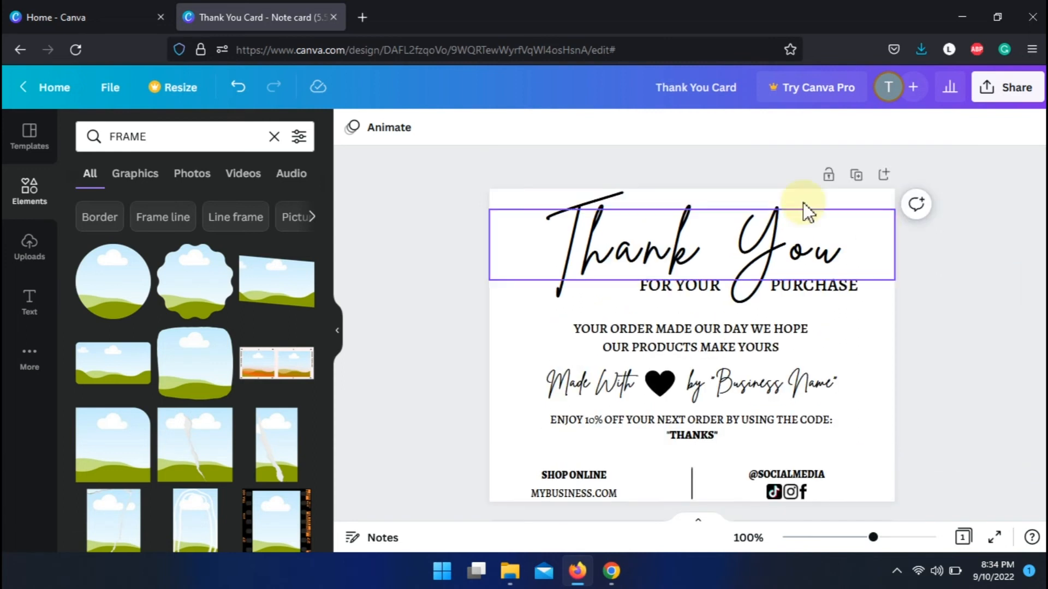
left_click(857, 175)
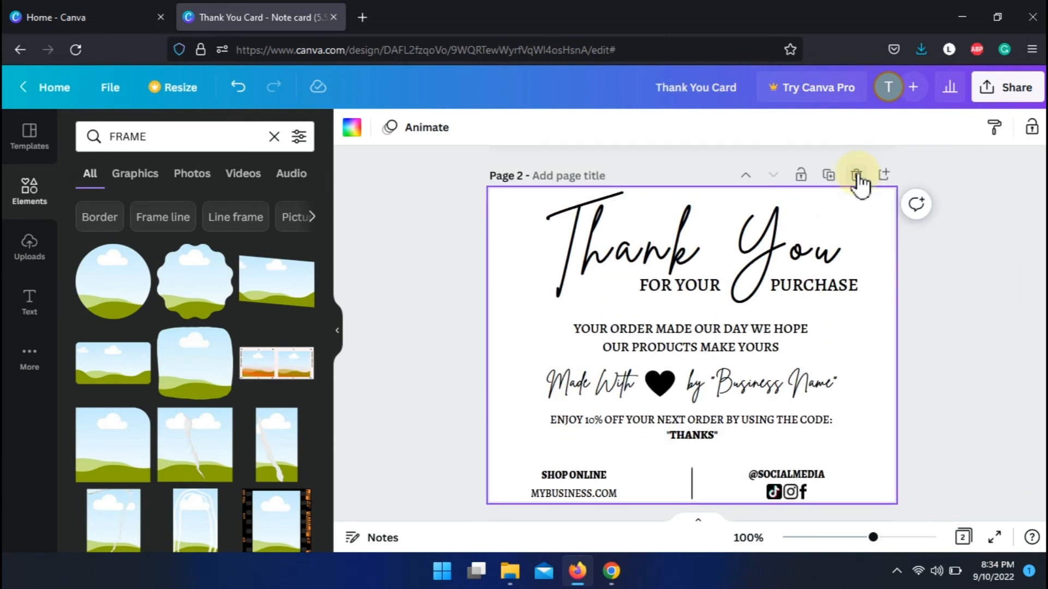
left_click(763, 257)
left_click(778, 285, "shift")
left_click(758, 334, "shift")
left_click(941, 385)
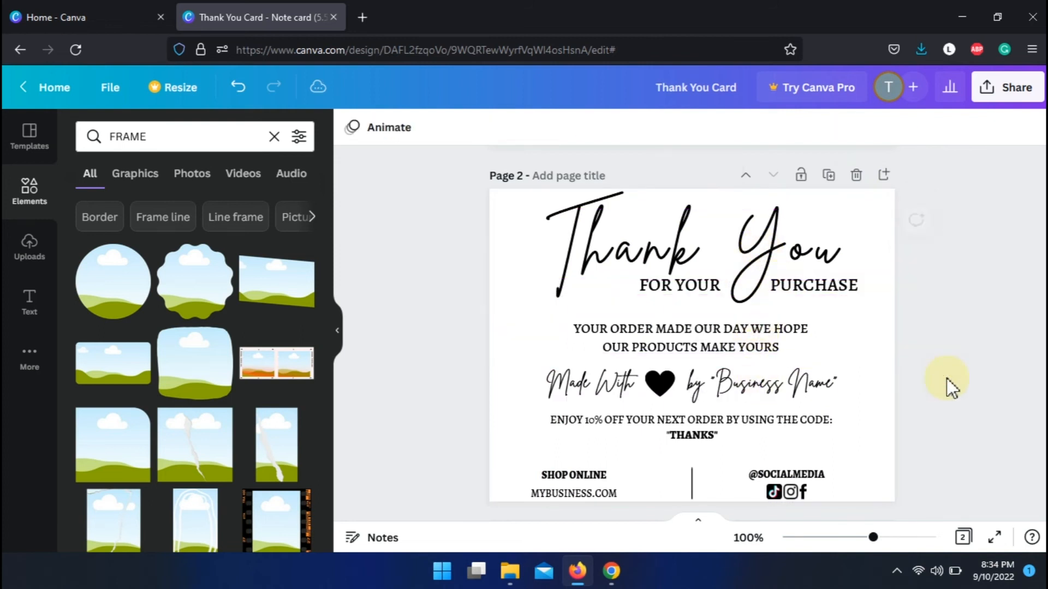
Step: Set the background of page 2 to the pale pink #F6E1EE
left_click(490, 216)
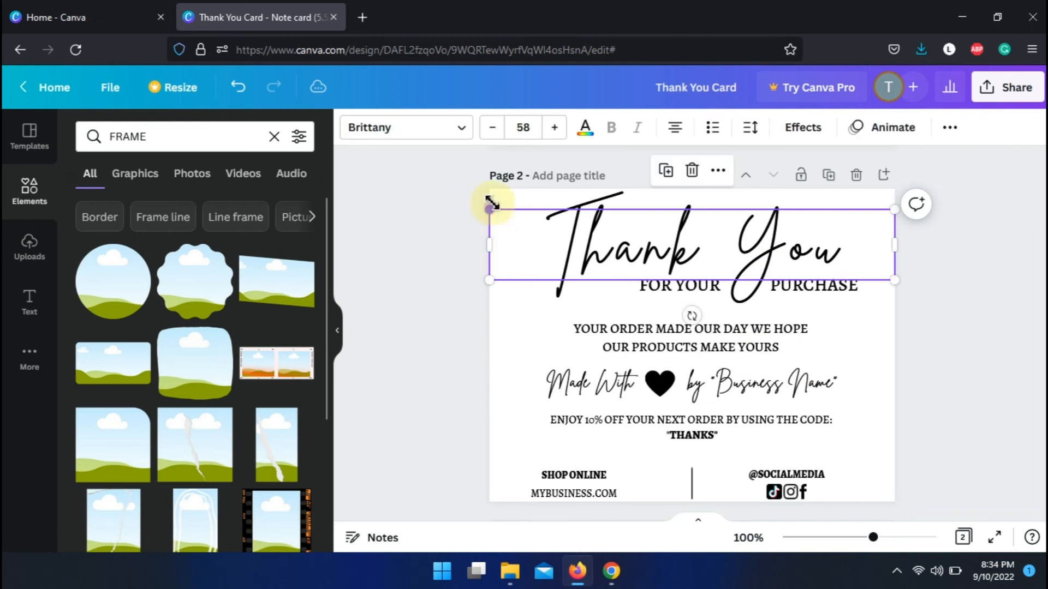
left_click(493, 200)
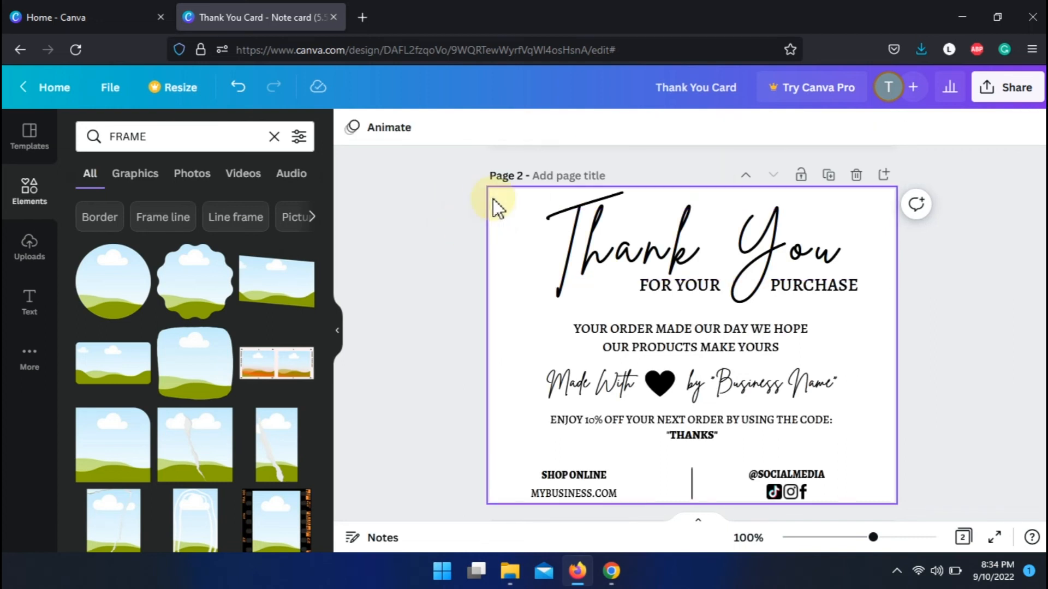
left_click(355, 134)
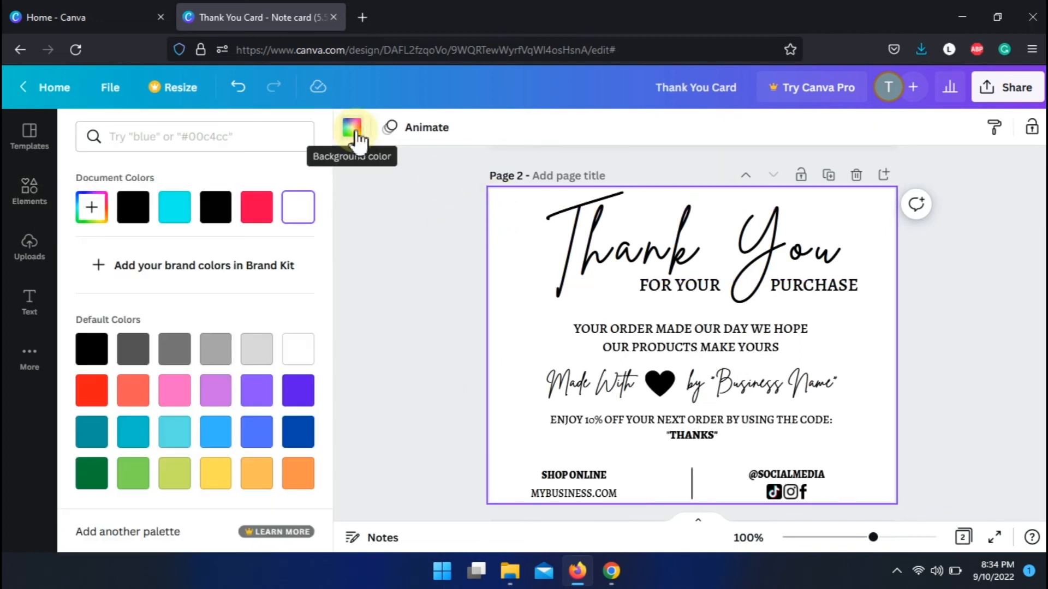
left_click(92, 207)
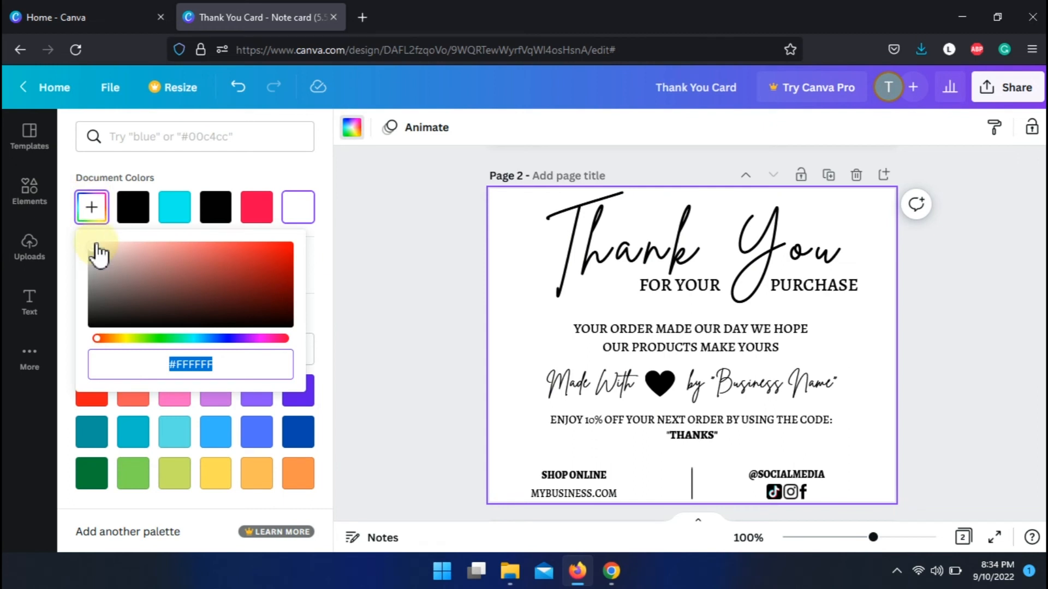
left_click(258, 339)
left_click(272, 339)
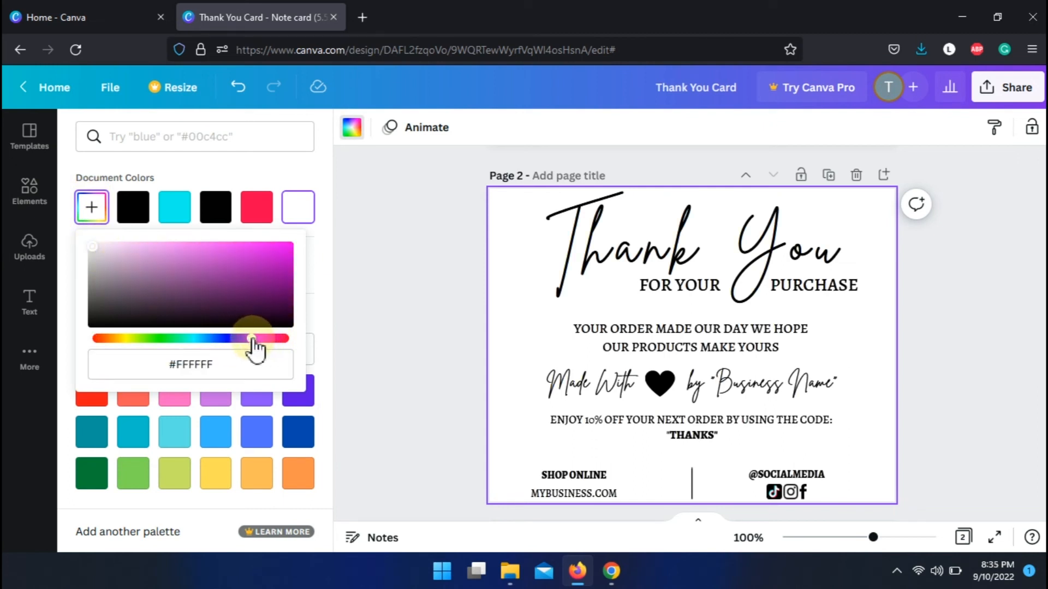
left_click(313, 330)
left_click(175, 390)
left_click(90, 218)
left_click_drag(210, 257, 109, 255)
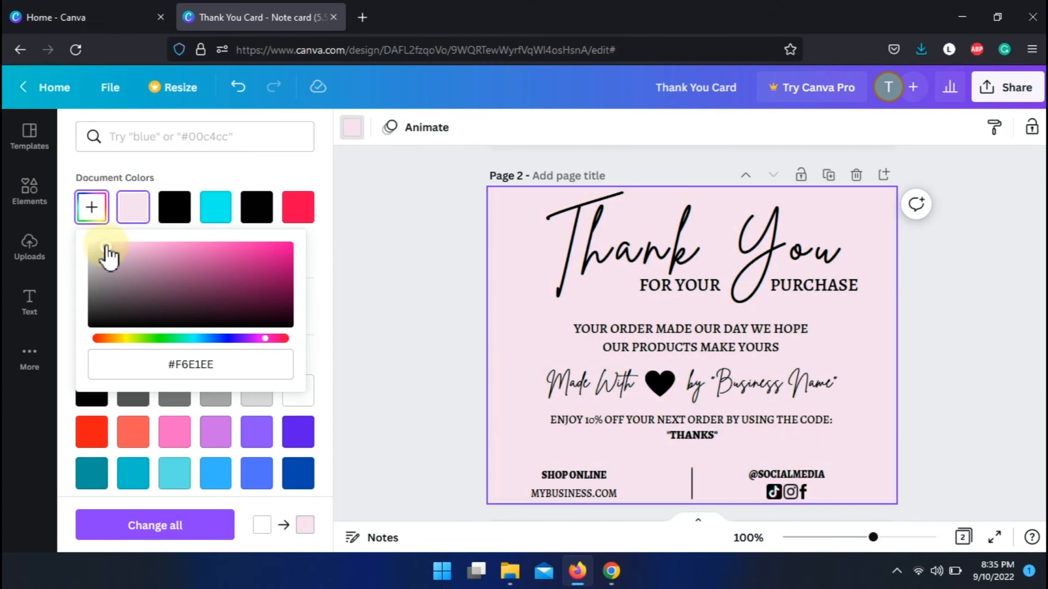
left_click(440, 277)
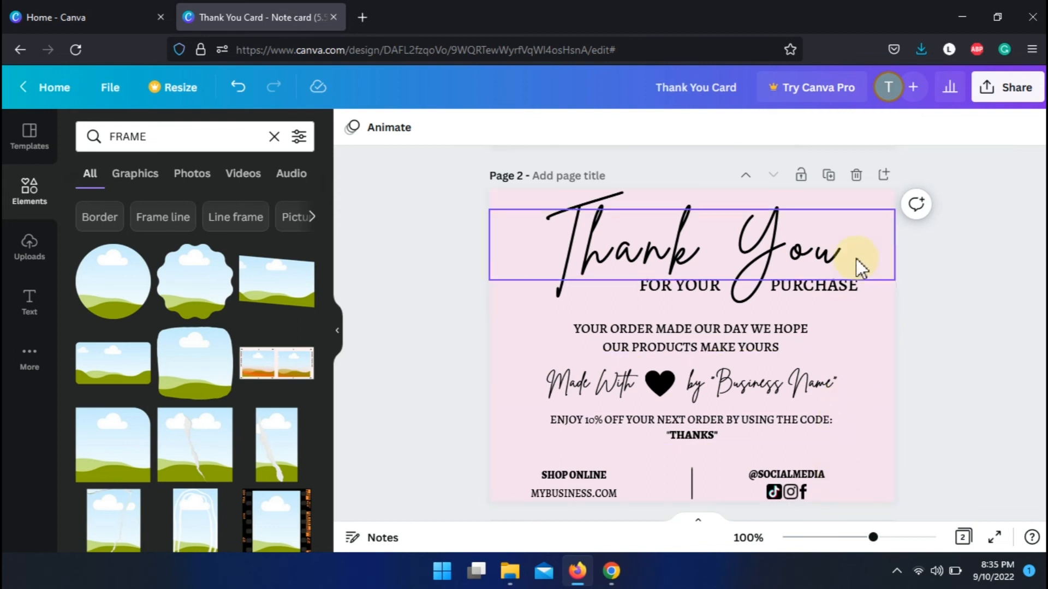
left_click(663, 385)
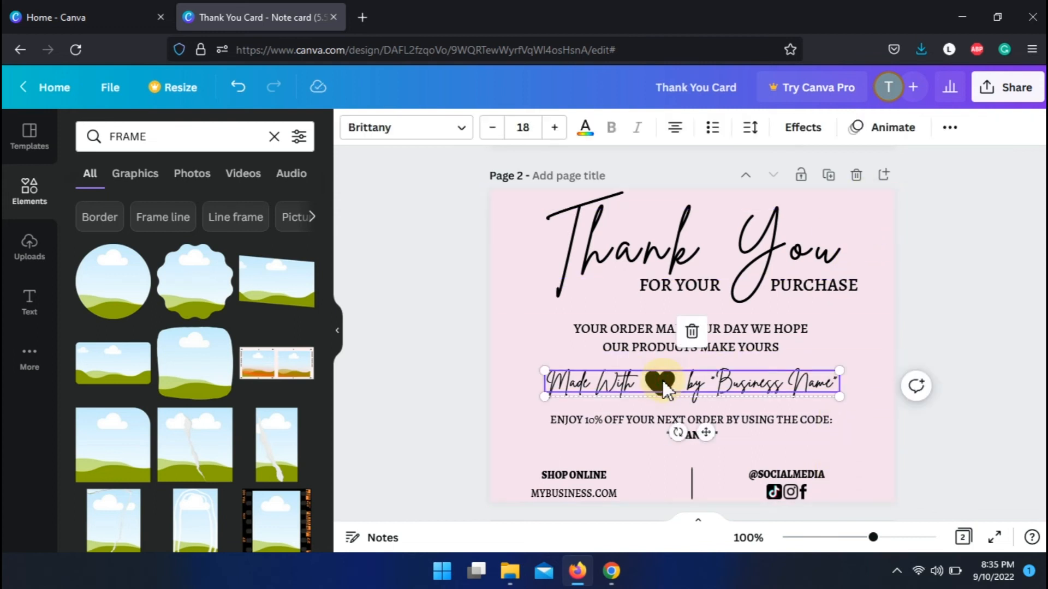
left_click(664, 382)
left_click(664, 382)
left_click(439, 303)
left_click(688, 385)
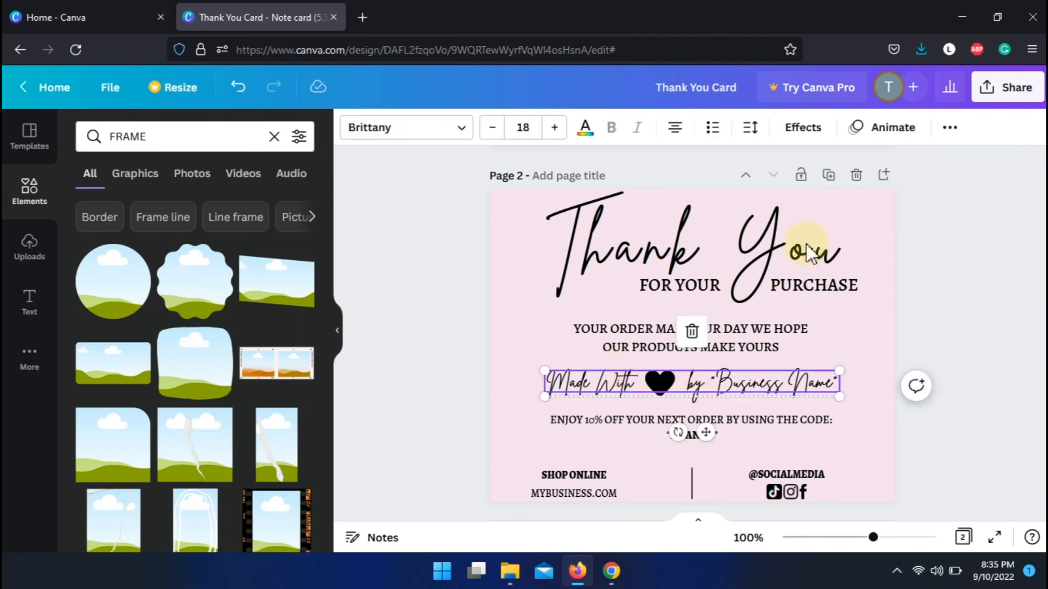
left_click(950, 127)
left_click(792, 167)
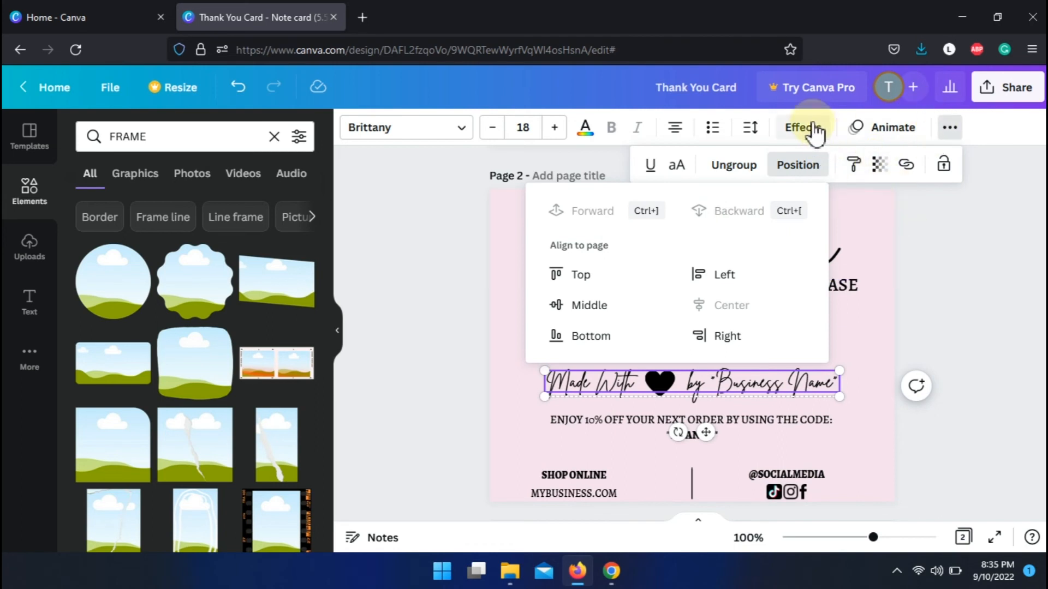
key("super+s")
key("super")
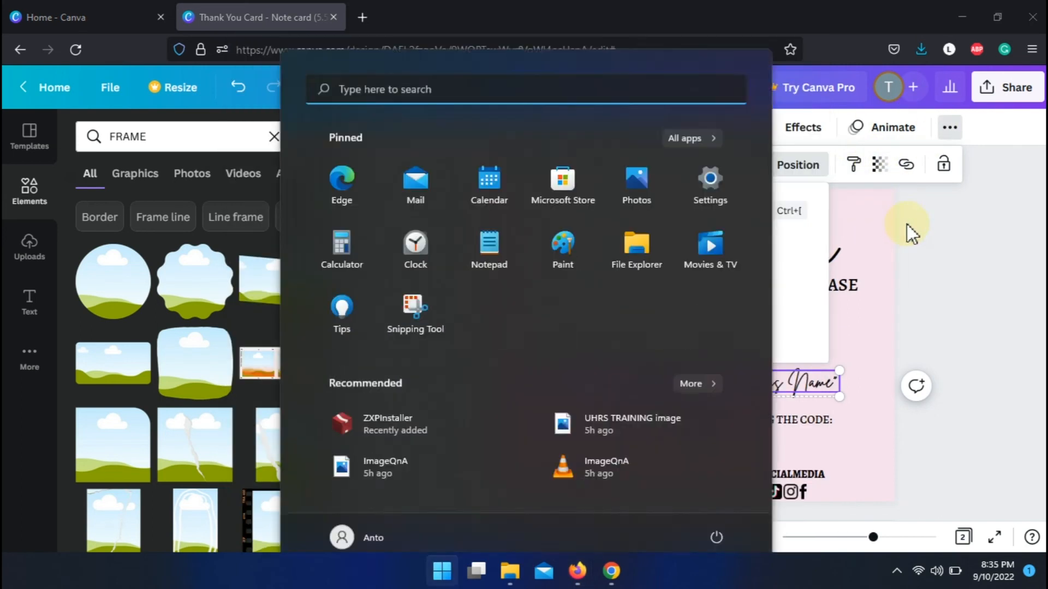
key("super")
key("Escape")
left_click(1001, 303)
left_click(660, 384)
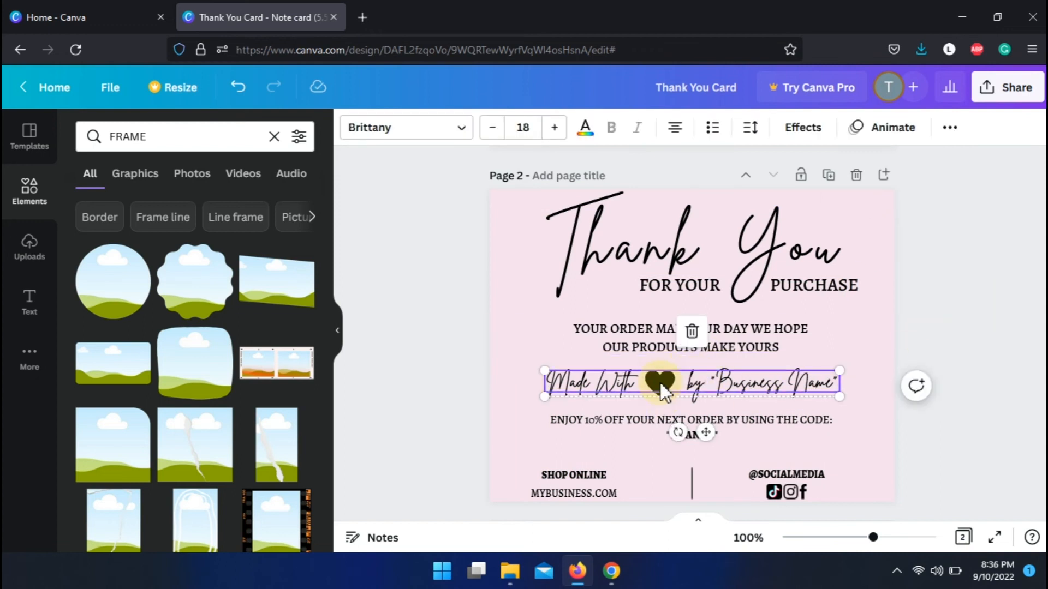
left_click(950, 129)
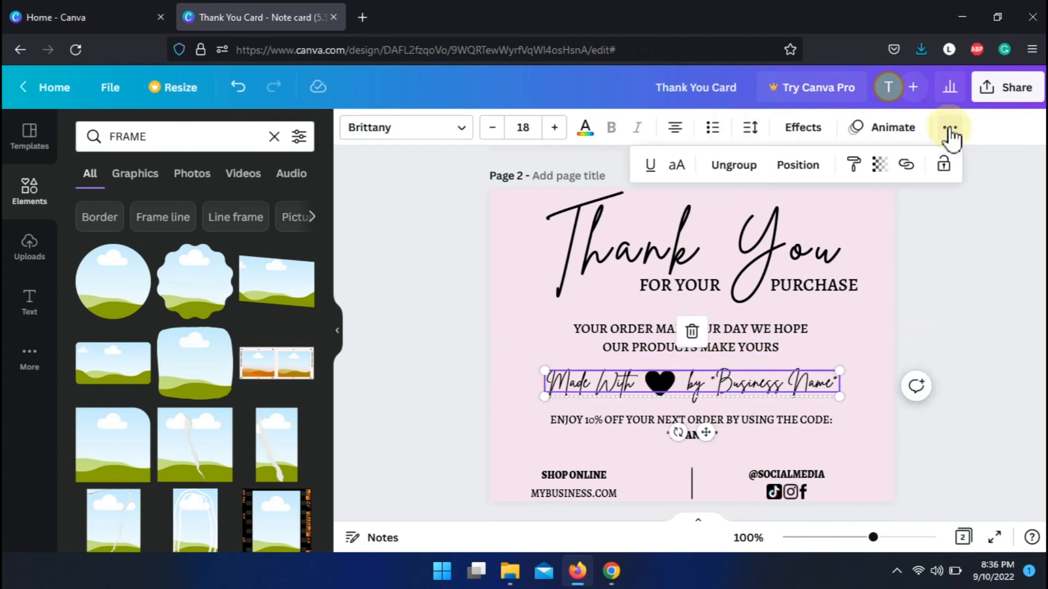
left_click(810, 168)
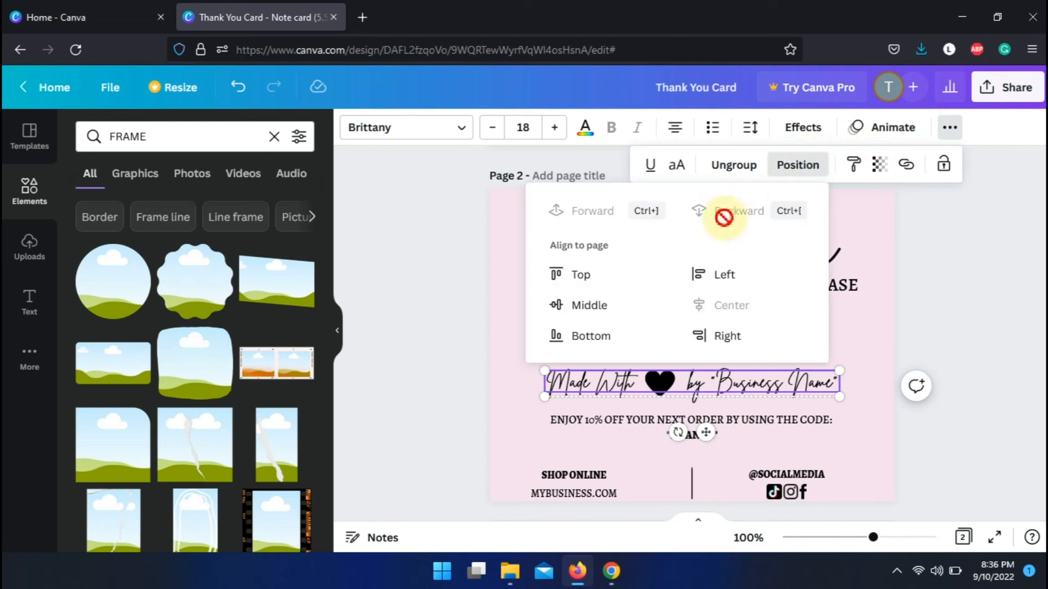
left_click(956, 287)
left_click(866, 371)
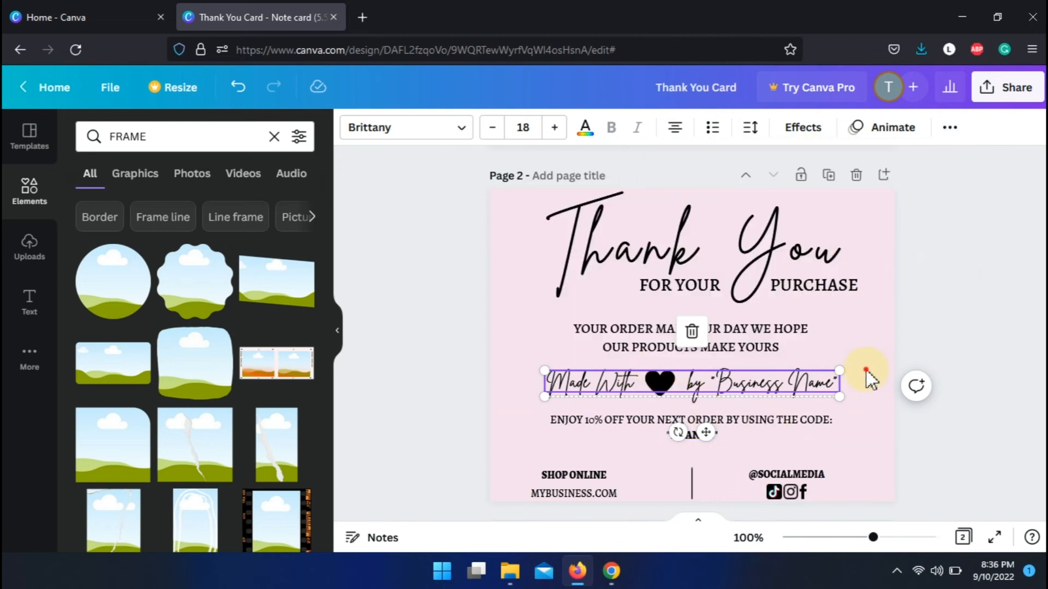
Step: Ungroup the heart and text of the Made With line on page 2 and check the text's layering options
left_click(660, 381)
left_click(950, 129)
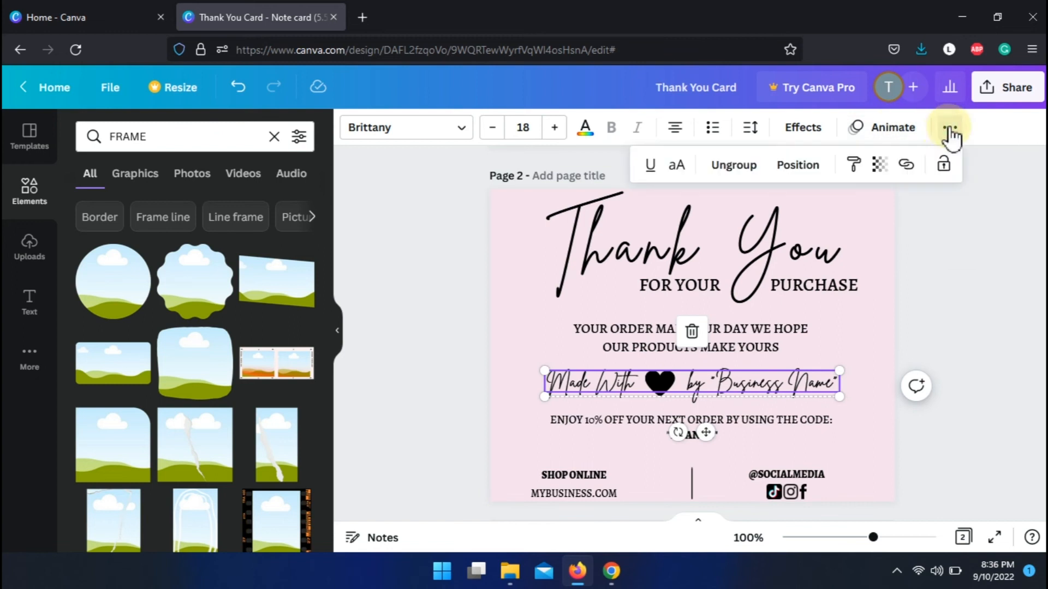
left_click(732, 166)
left_click(935, 235)
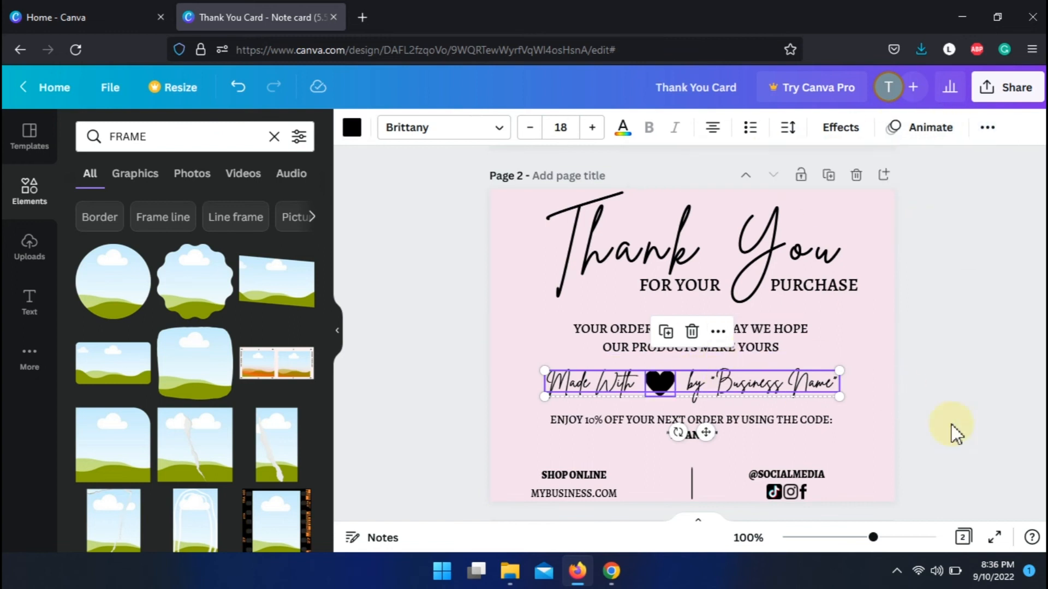
left_click(901, 393)
left_click(667, 383)
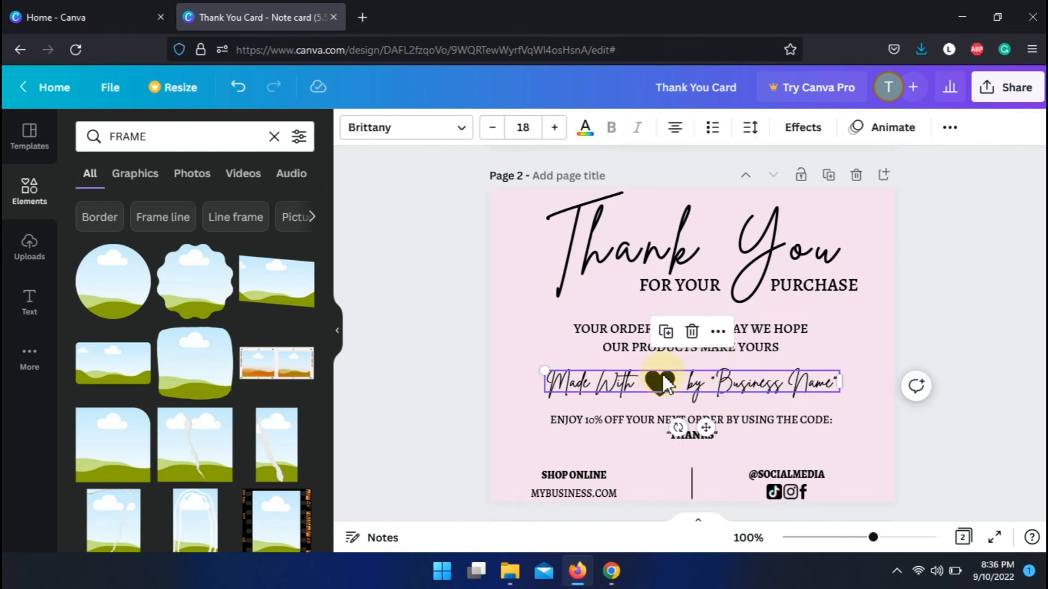
left_click(941, 133)
left_click(802, 168)
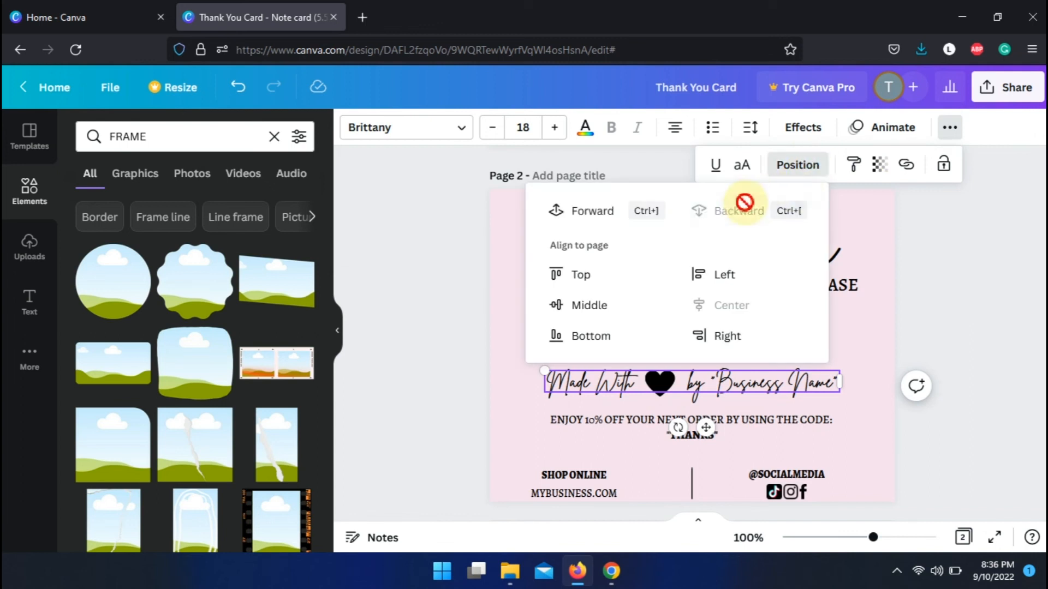
left_click(925, 192)
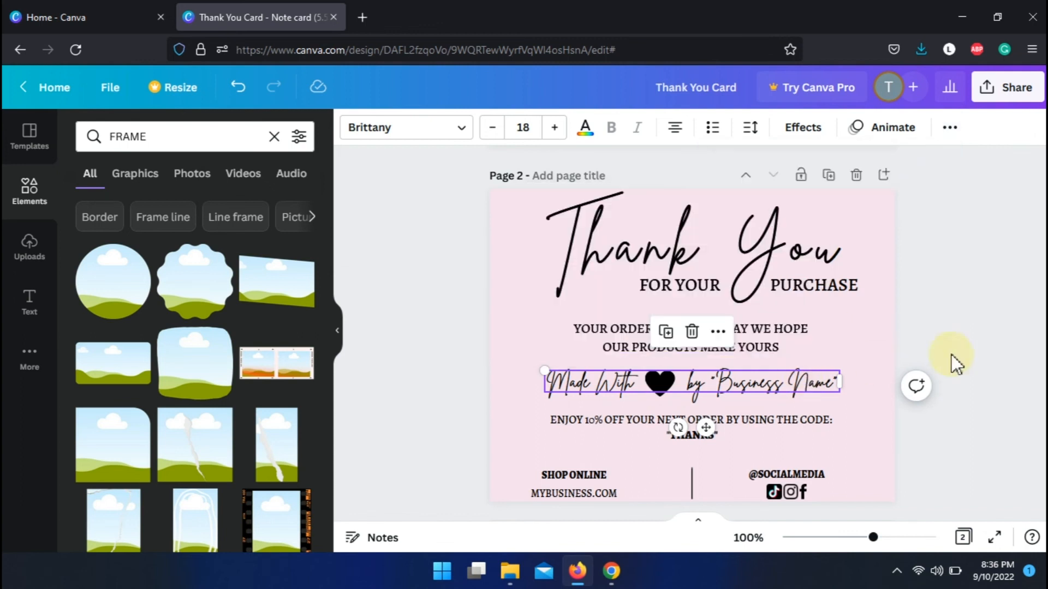
Step: Group the Made With text and its heart on page 2 back together
left_click(952, 360)
left_click(777, 386)
left_click(659, 376)
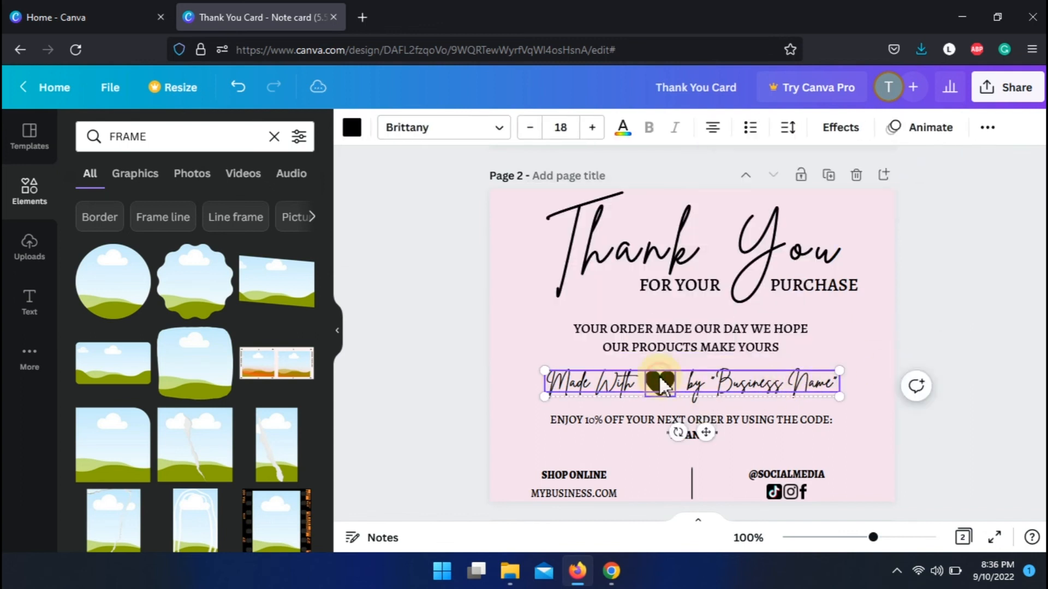
left_click(987, 128)
left_click(800, 166)
left_click(703, 377)
Step: Try a pink colour on the heart in page 2's Made With line and set it back to black
left_click(659, 385)
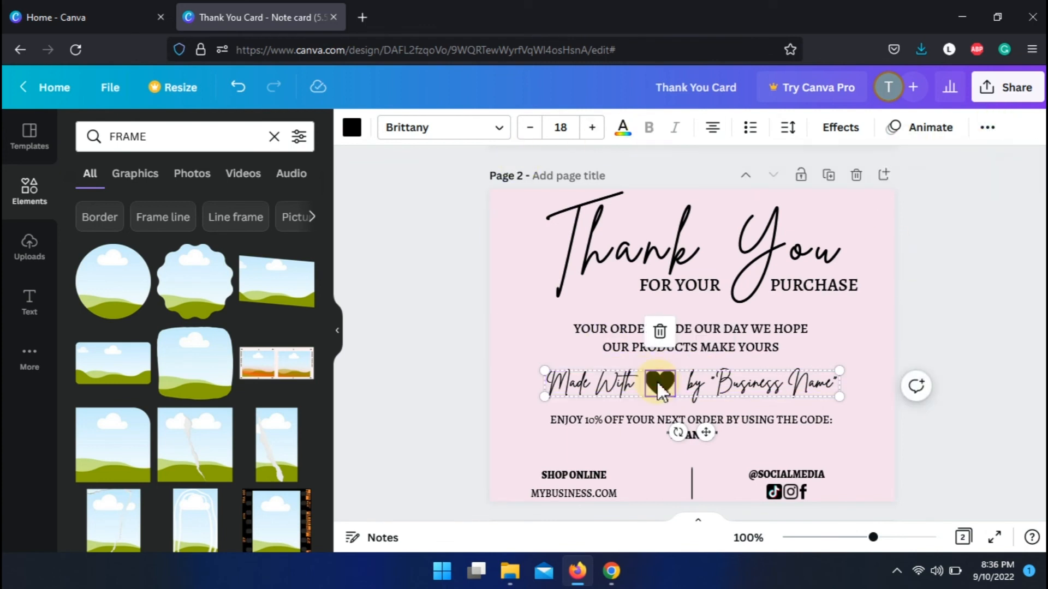
left_click(349, 133)
left_click(176, 432)
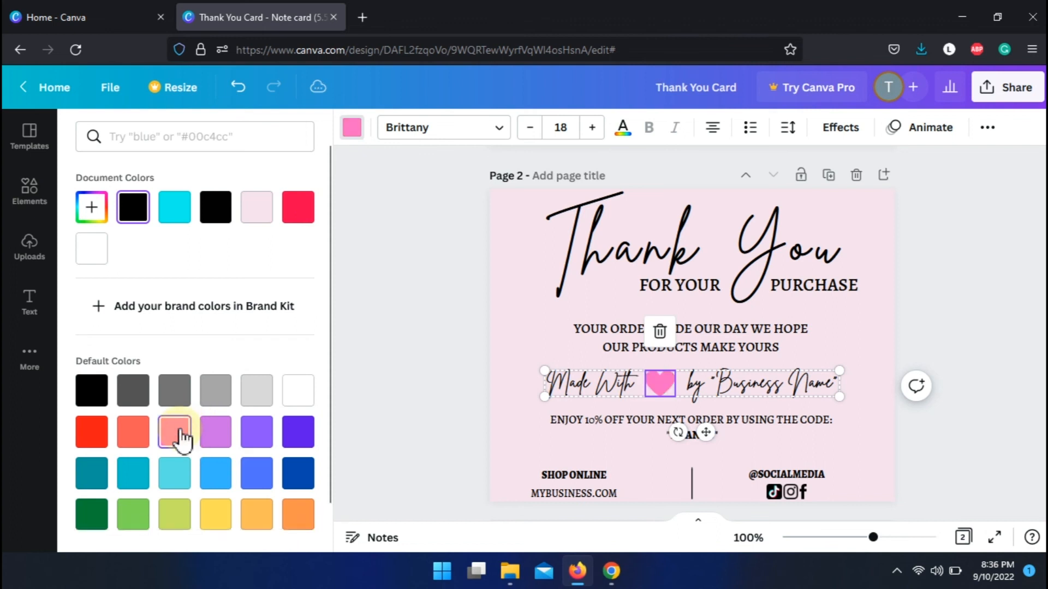
left_click(98, 210)
left_click(134, 214)
left_click(449, 264)
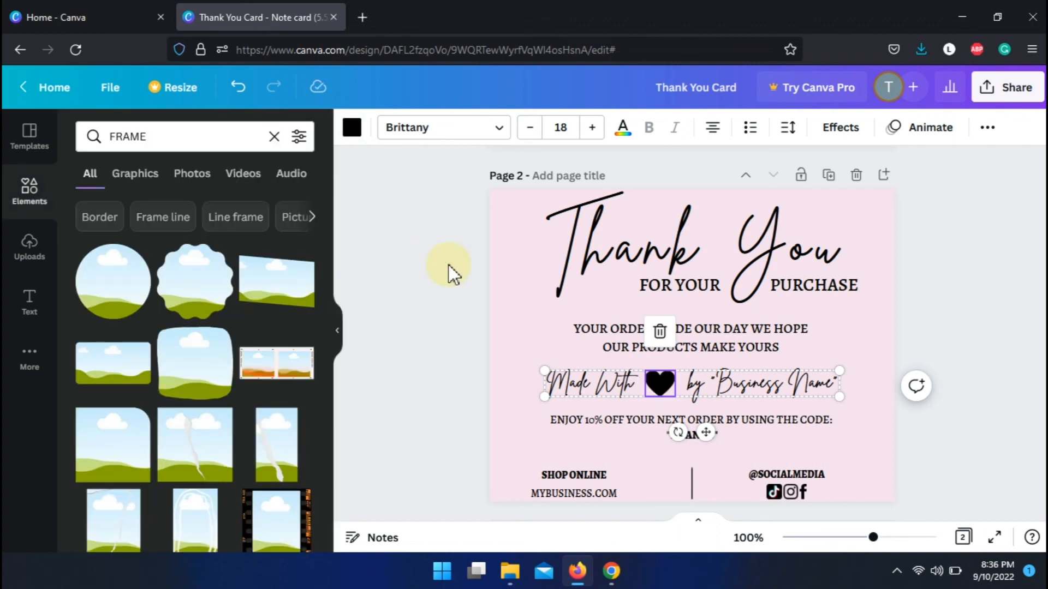
left_click(448, 265)
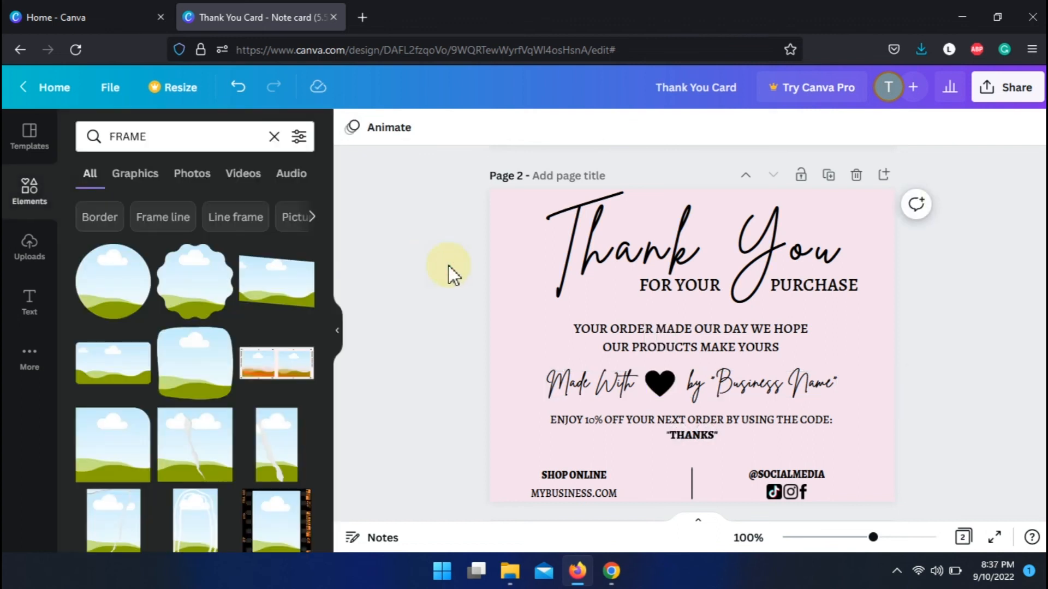
Step: Duplicate the pink card on page 2 as a third page
left_click(865, 194)
left_click(829, 176)
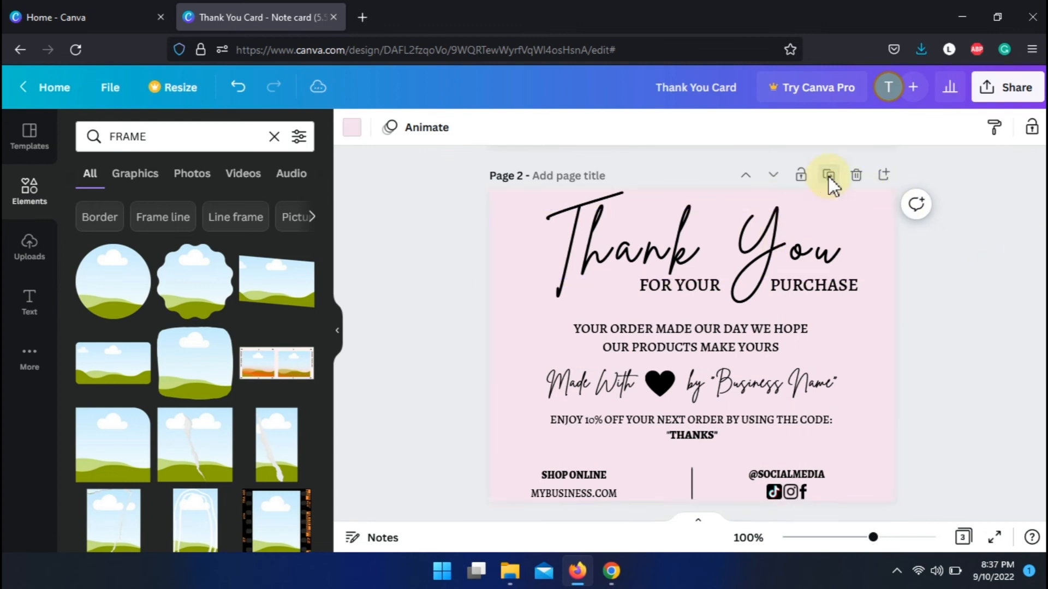
Step: Select all the text, graphics and groups on page 3 and set the heart's fill colour to white
left_click(802, 241)
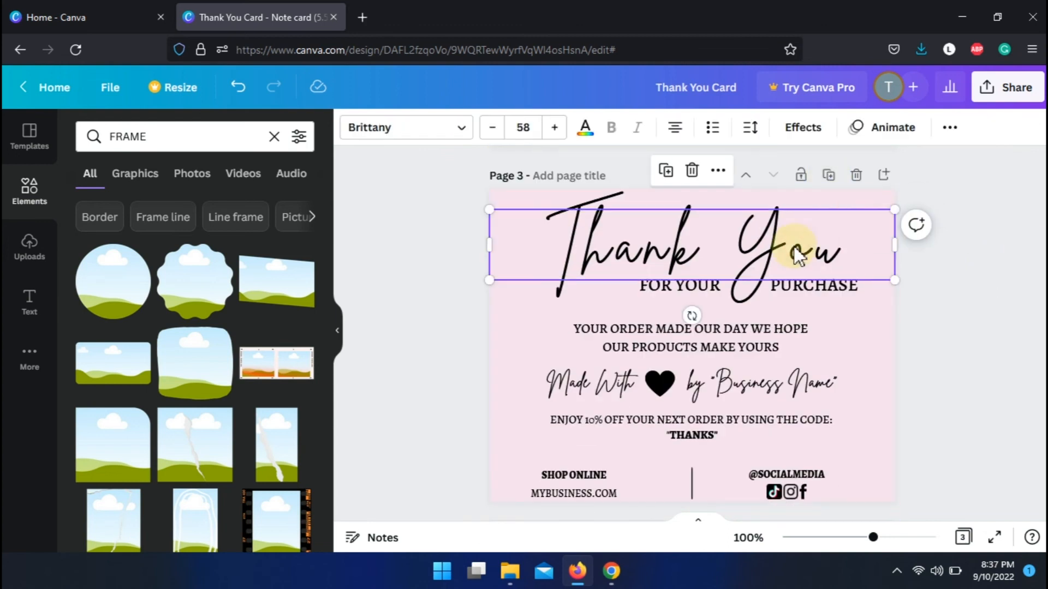
left_click(803, 286, "shift")
left_click(761, 338, "shift")
left_click(759, 381, "shift")
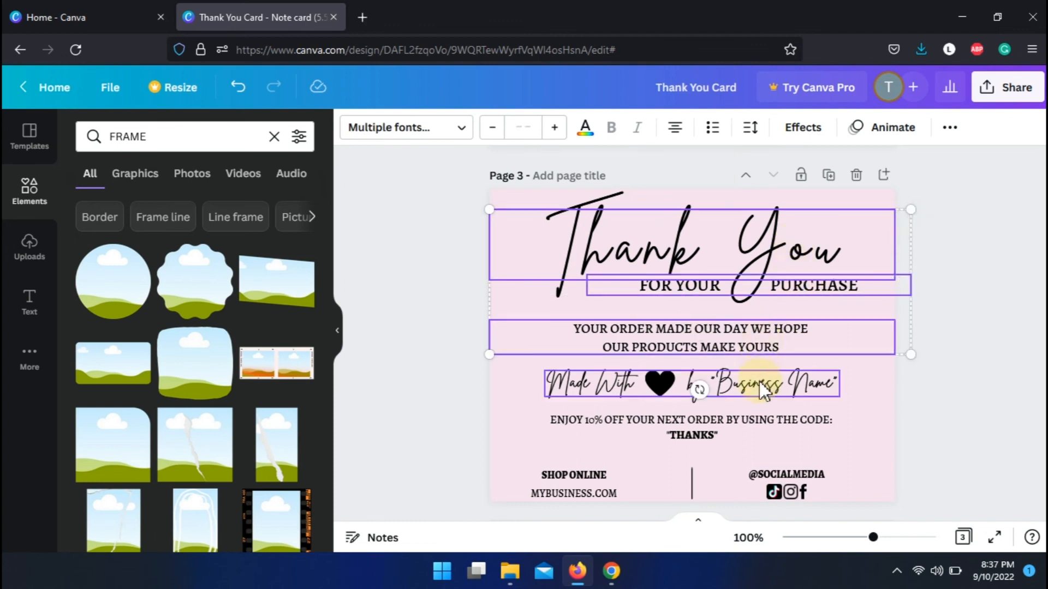
left_click(687, 428, "shift")
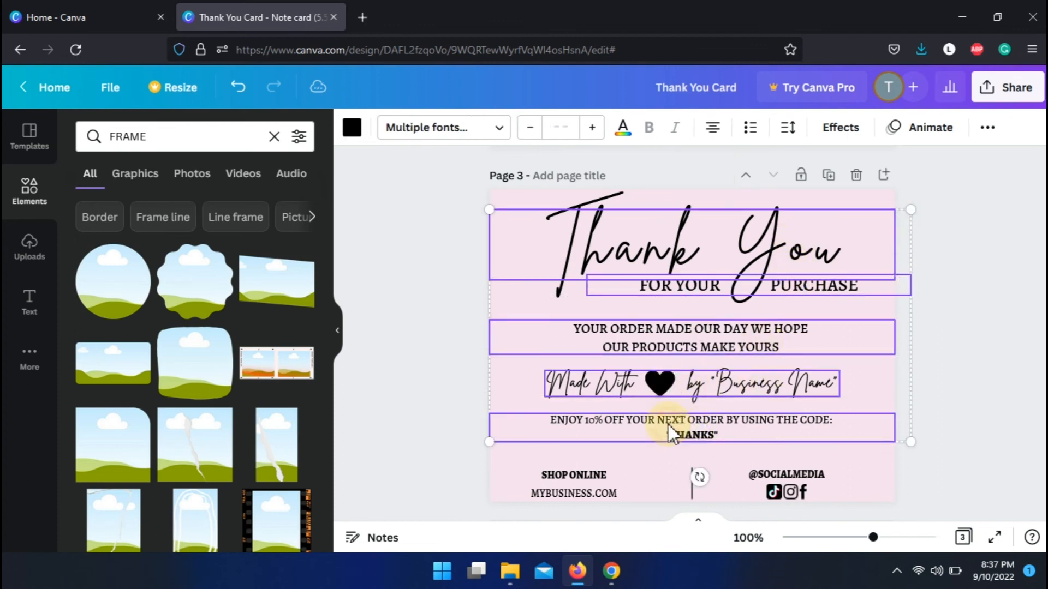
left_click(587, 482, "shift")
left_click(691, 486, "shift")
left_click(796, 491, "shift")
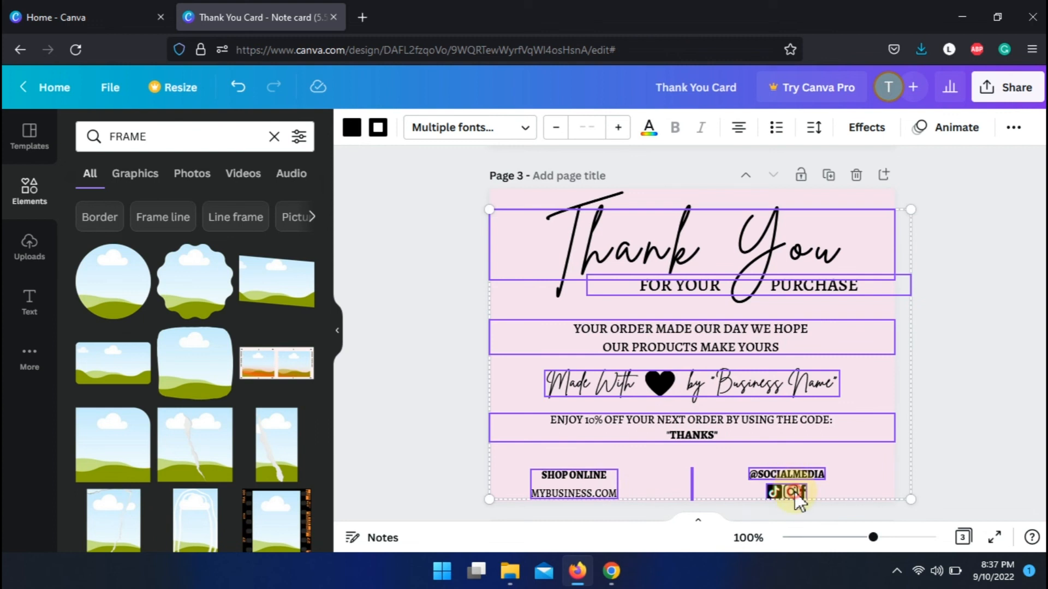
left_click(351, 134)
left_click(99, 251)
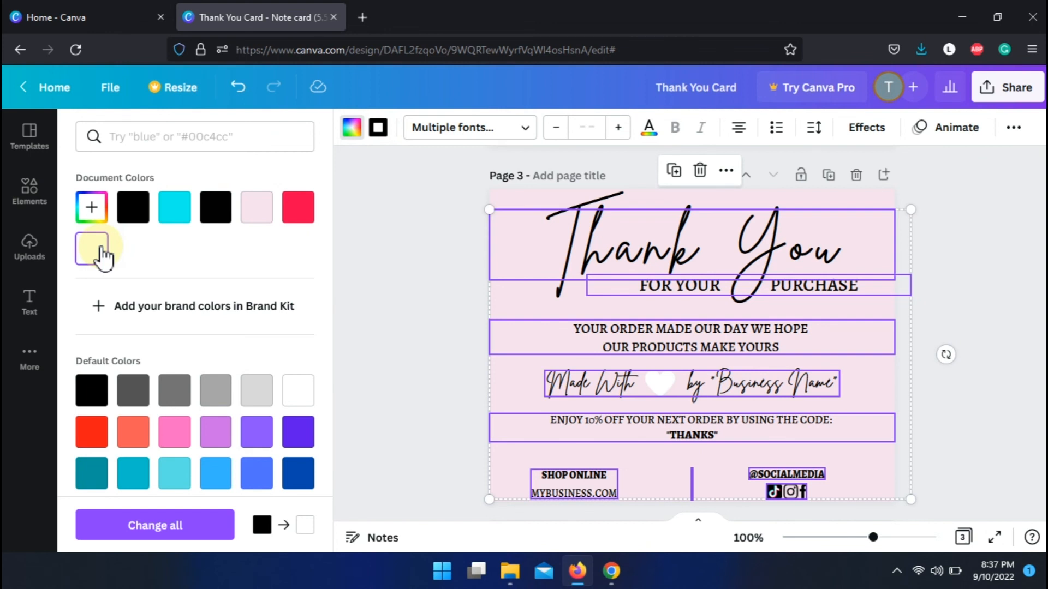
left_click(433, 271)
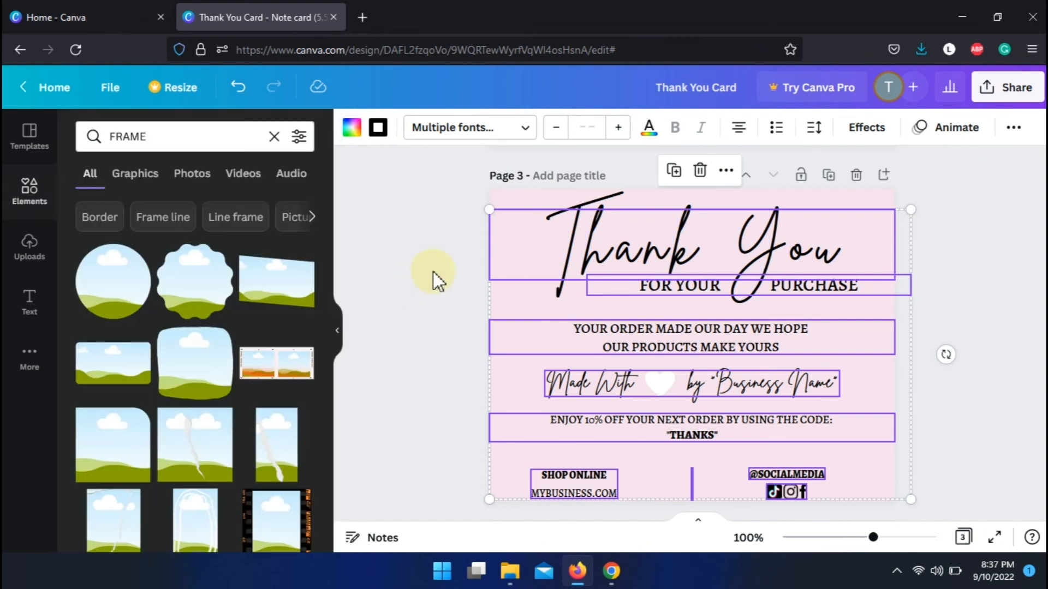
Step: Set the colour of the vertical divider line on page 3 to white
left_click(378, 127)
left_click(83, 252)
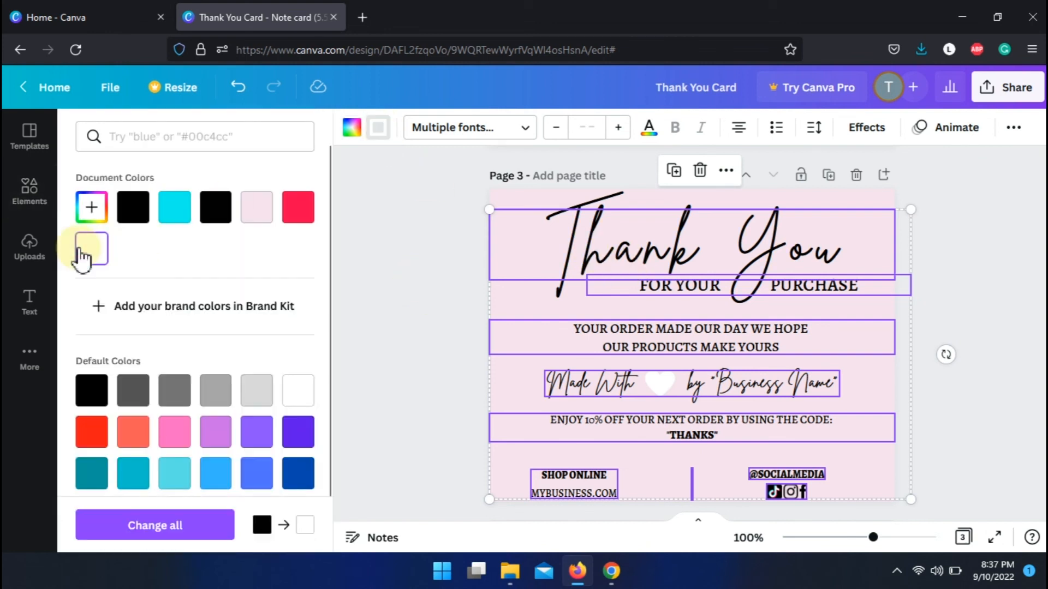
left_click(955, 279)
Step: Set the text colour of the Thank You heading and the FOR YOUR PURCHASE line on page 3 to white
left_click(769, 259)
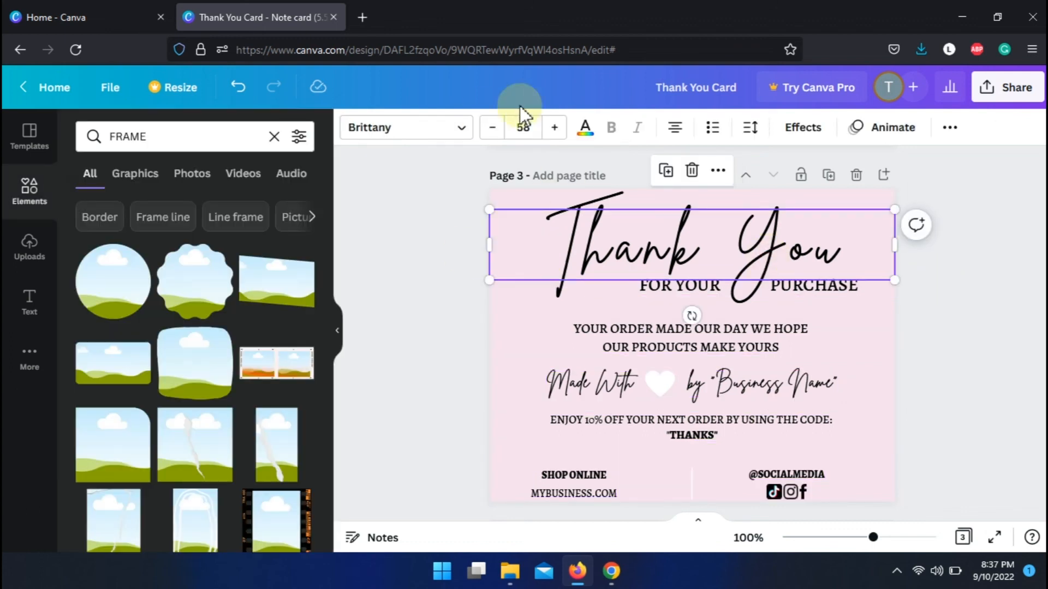
left_click(584, 130)
left_click(89, 253)
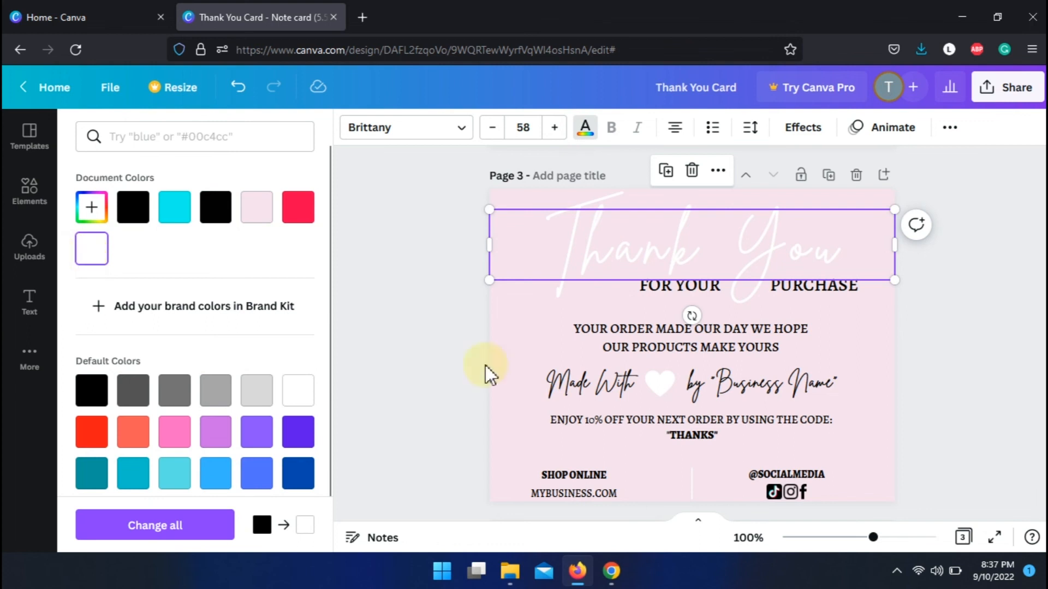
left_click(839, 289)
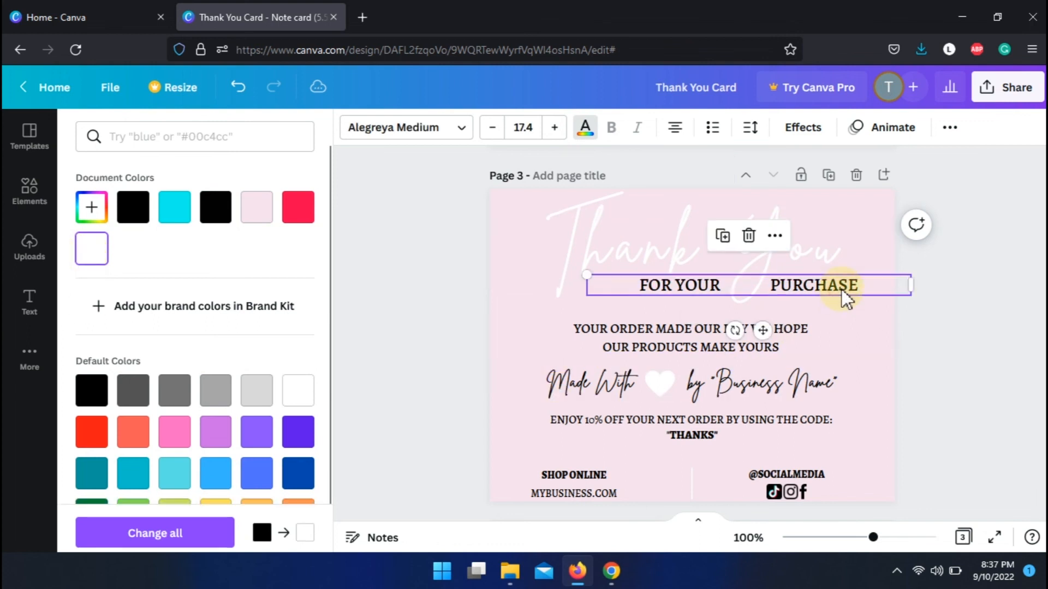
left_click(91, 249)
Step: Set the order message, the Made With line and the 10% discount code text on page 3 to white
left_click(510, 327)
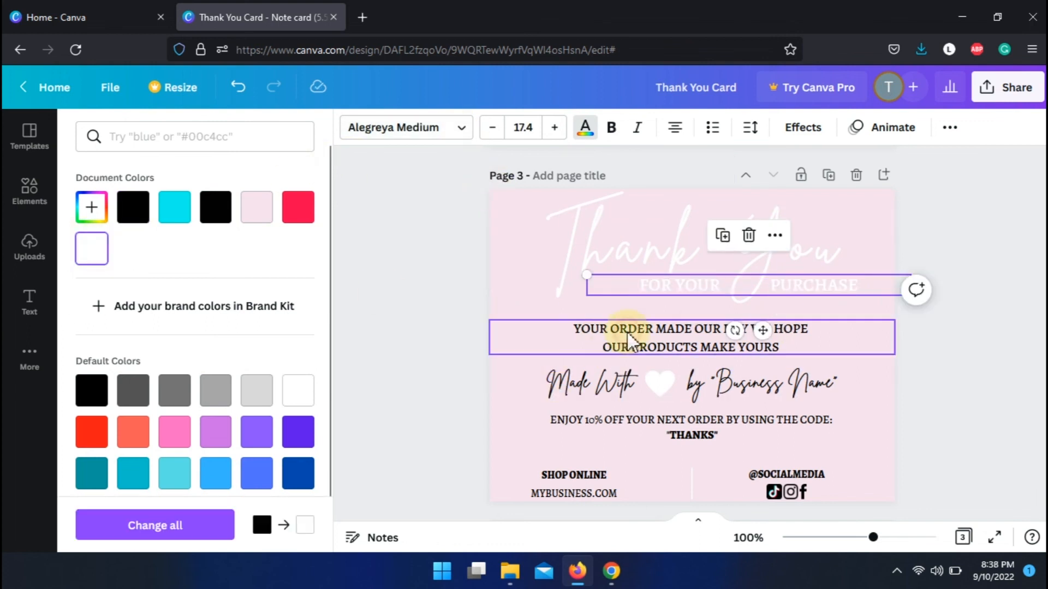
left_click(89, 252)
key("Tab")
left_click(97, 260)
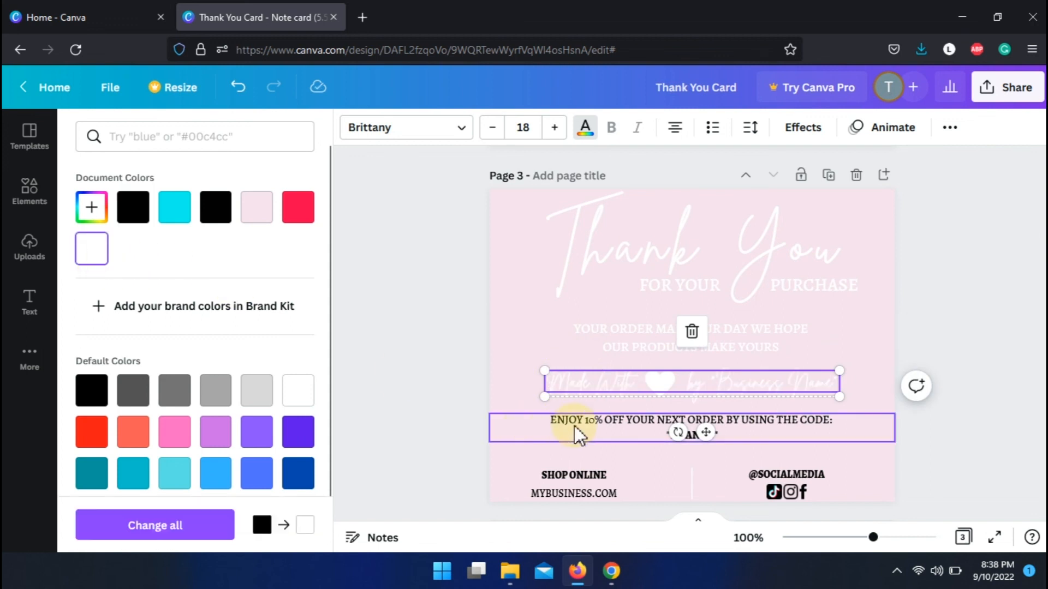
left_click(573, 432)
left_click(93, 251)
double_click(557, 494)
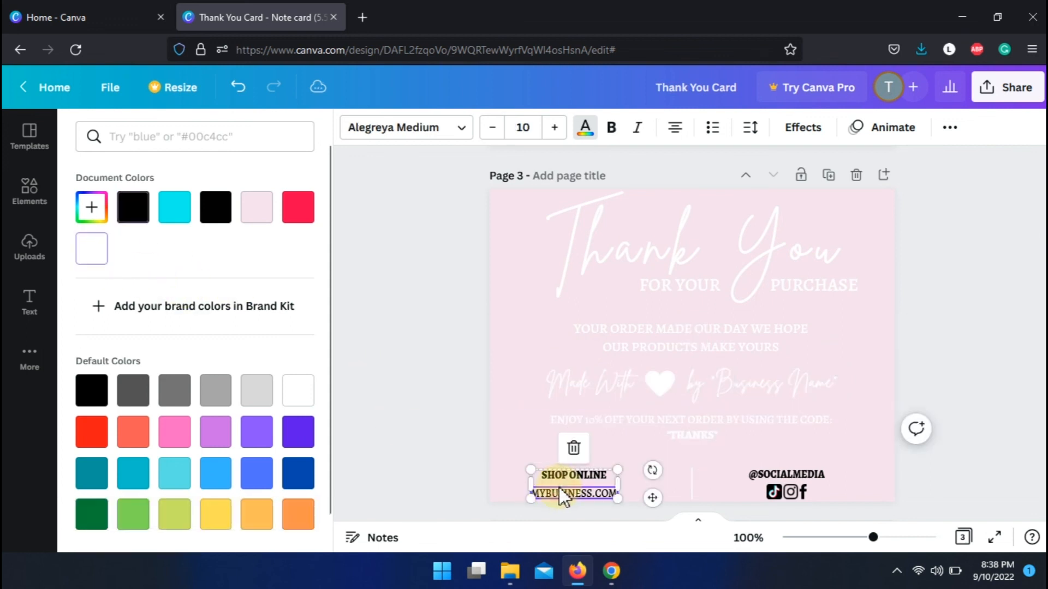
left_click(90, 251)
triple_click(573, 479)
left_click(91, 248)
left_click(797, 475)
left_click(90, 250)
Step: Recolour the TikTok icon on page 3 with a white background and a black note
left_click(781, 490)
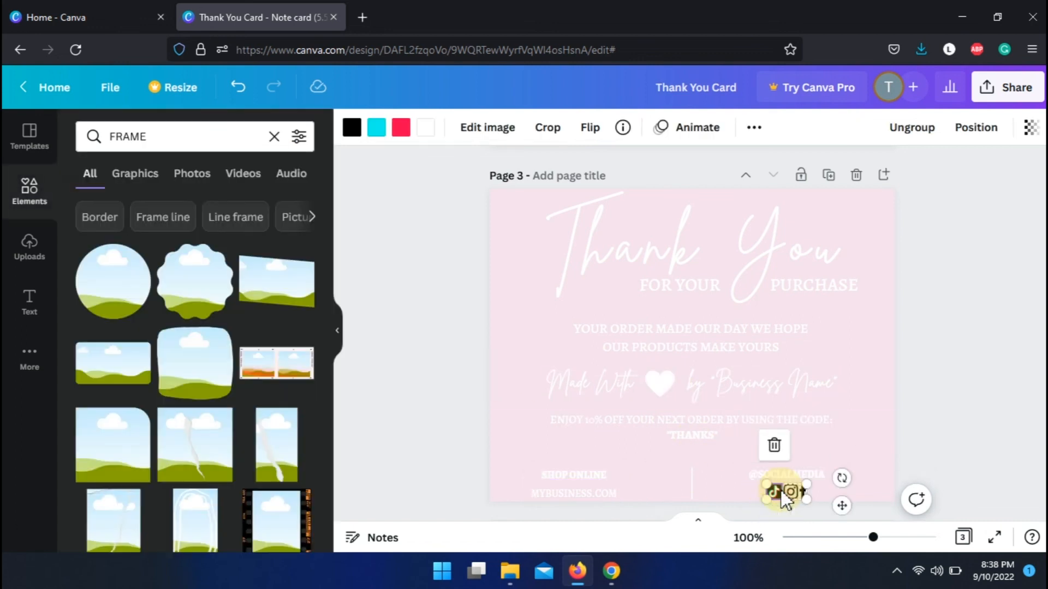
left_click(352, 128)
left_click(91, 248)
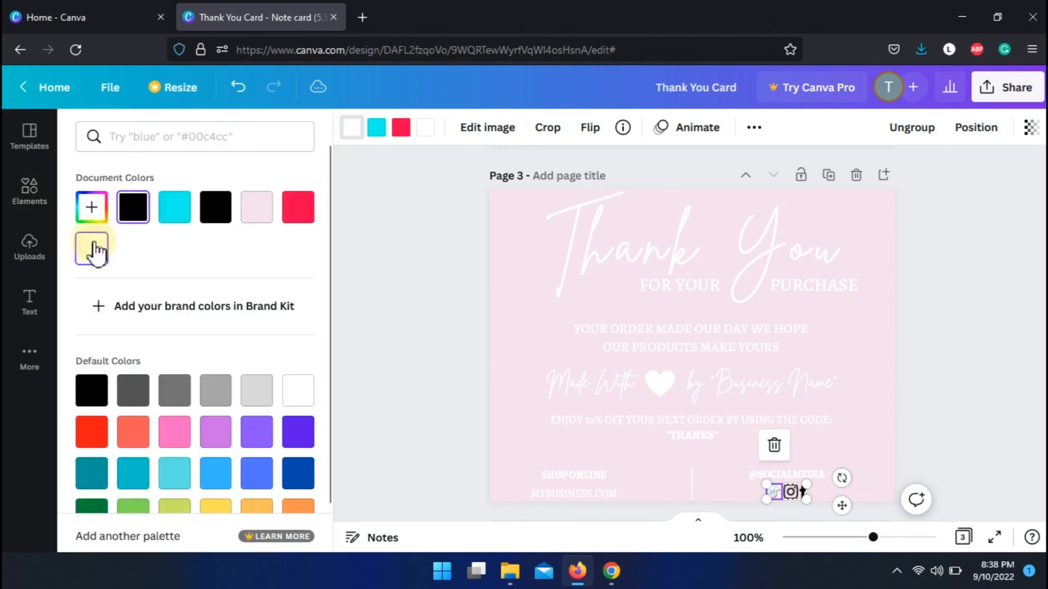
left_click(133, 210)
left_click(948, 366)
Step: Set the Instagram icon on page 3 to white
left_click(793, 493)
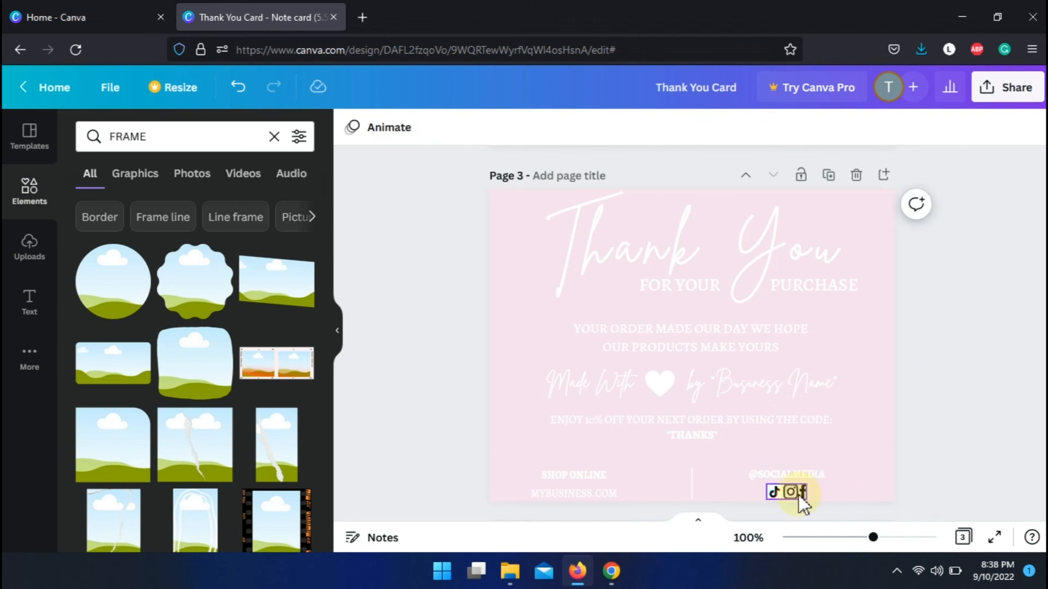
left_click(792, 492)
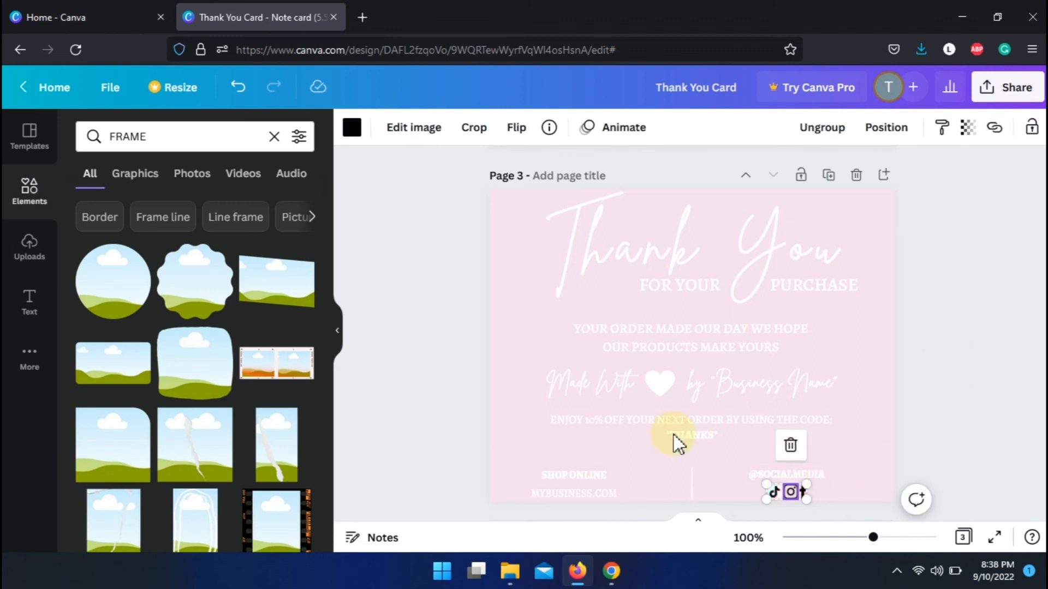
left_click(349, 131)
left_click(89, 247)
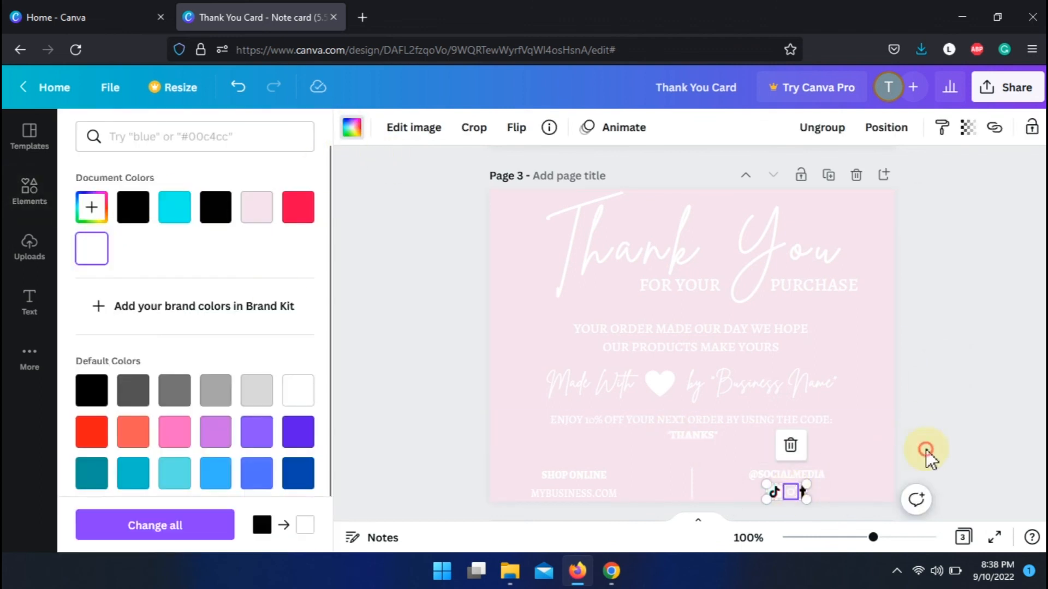
left_click(926, 451)
Step: Set the Facebook icon in page 3's social media row to white
left_click(804, 493)
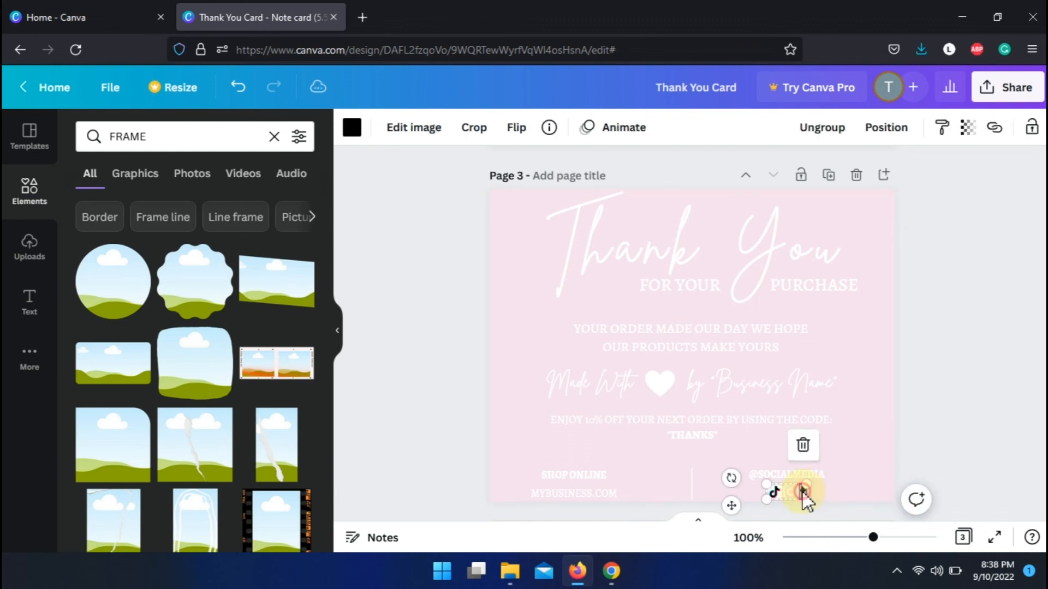
double_click(803, 493)
left_click(430, 311)
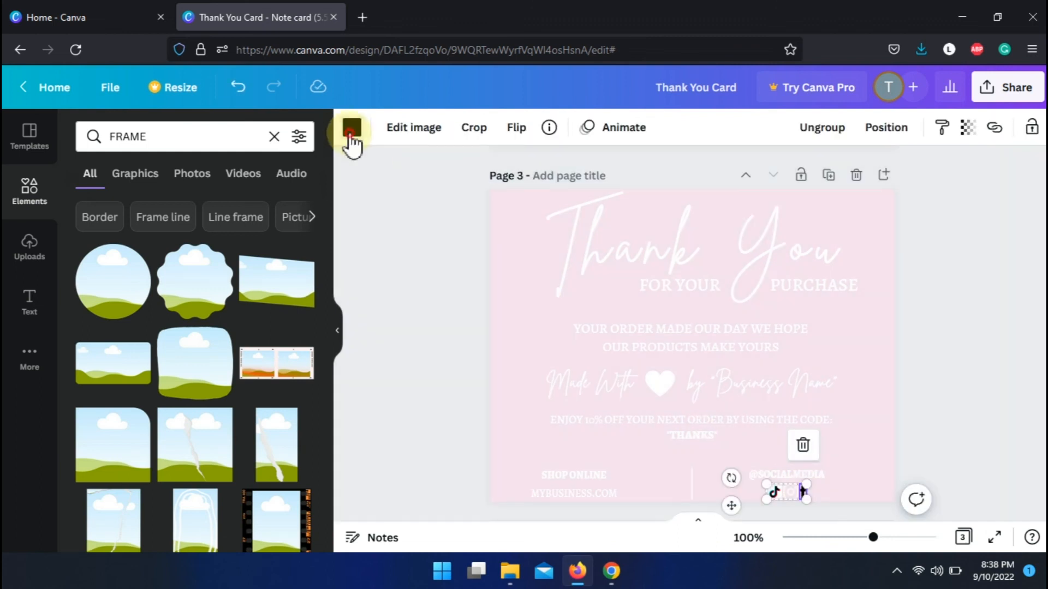
left_click(350, 130)
left_click(94, 249)
left_click(971, 387)
left_click(774, 494)
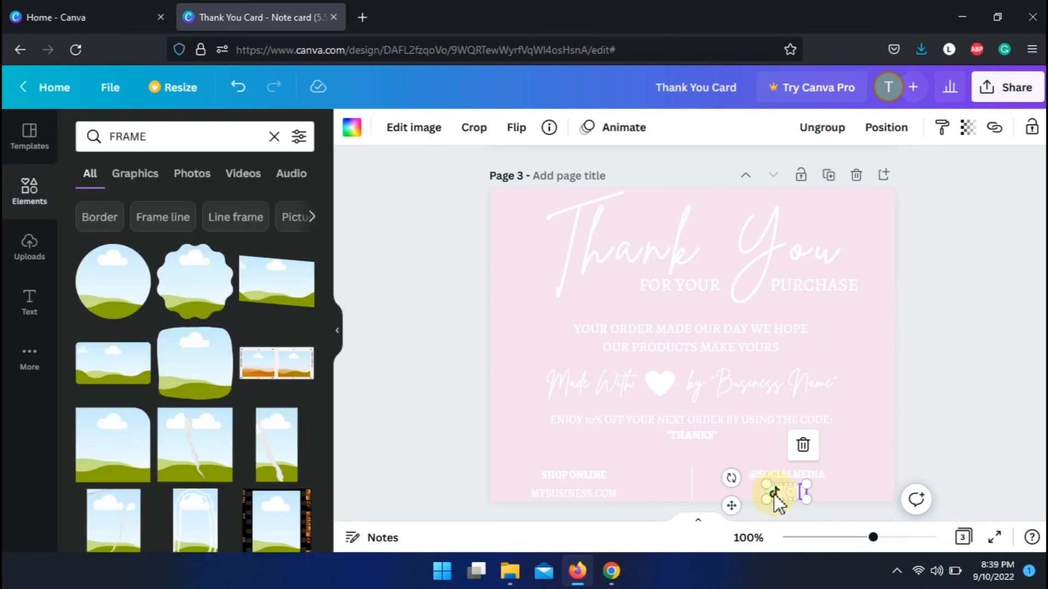
left_click(866, 202)
left_click(1036, 251)
Step: Change page 3's background colour to black (#000000)
left_click(493, 483)
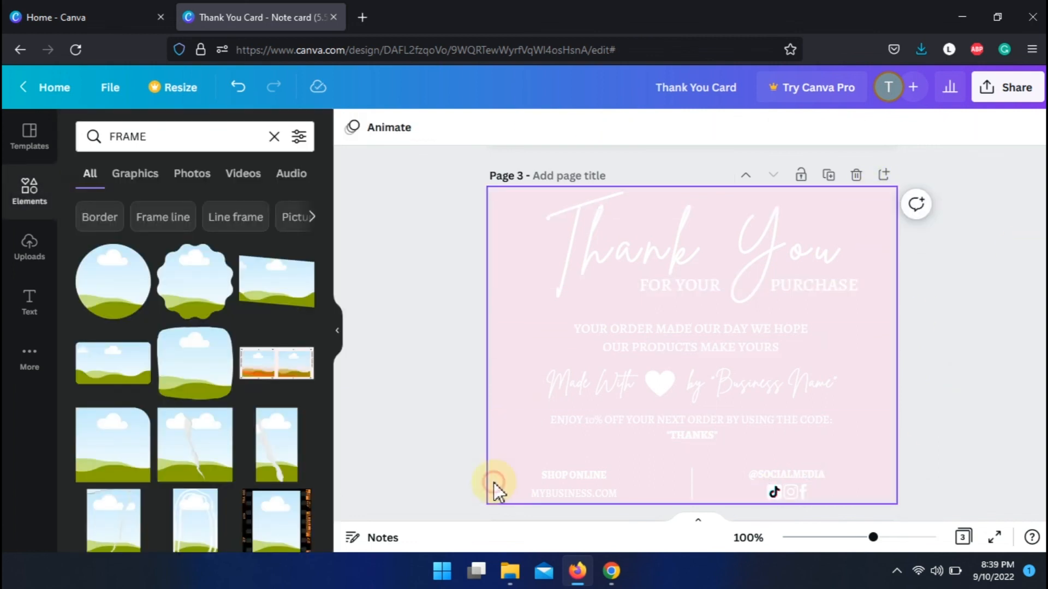
left_click(350, 131)
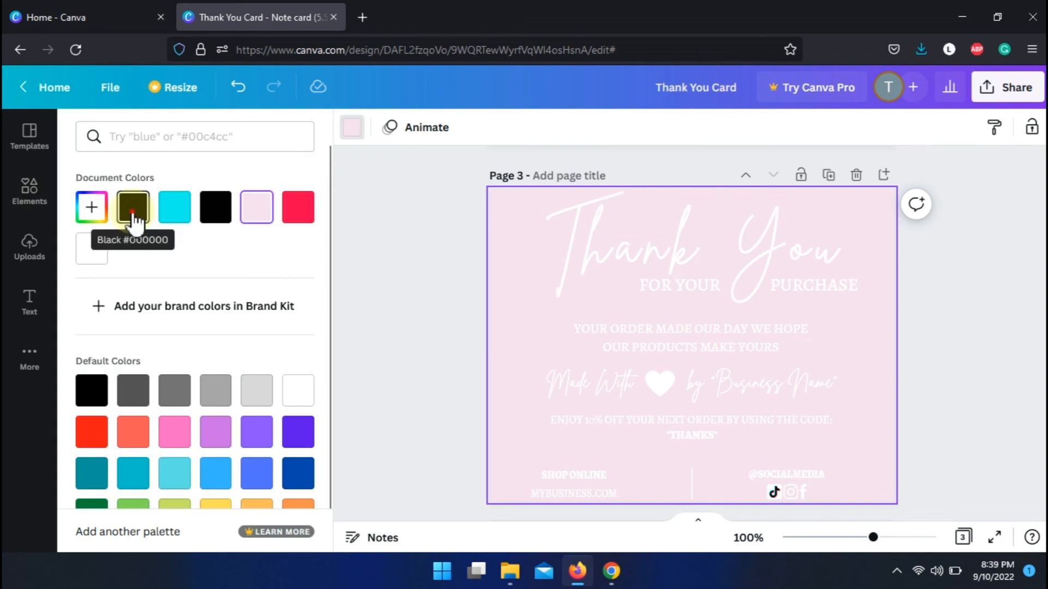
left_click(134, 214)
left_click(398, 310)
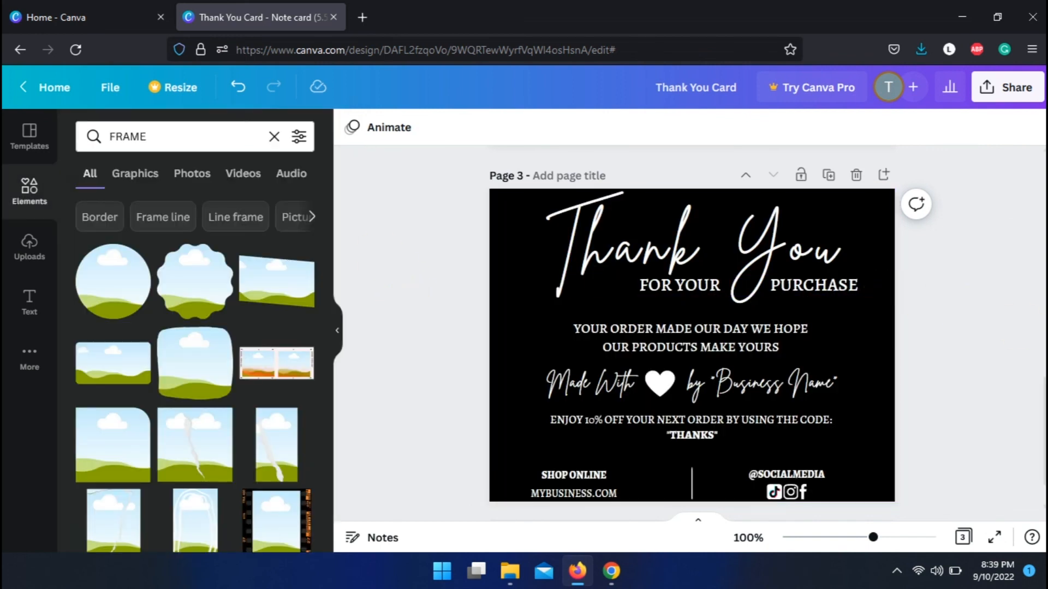
Step: Review the three card variations on pages 1 to 3, comparing their backgrounds, text and icon colours
scroll(692, 333, "up", 1)
scroll(692, 333, "down", 1)
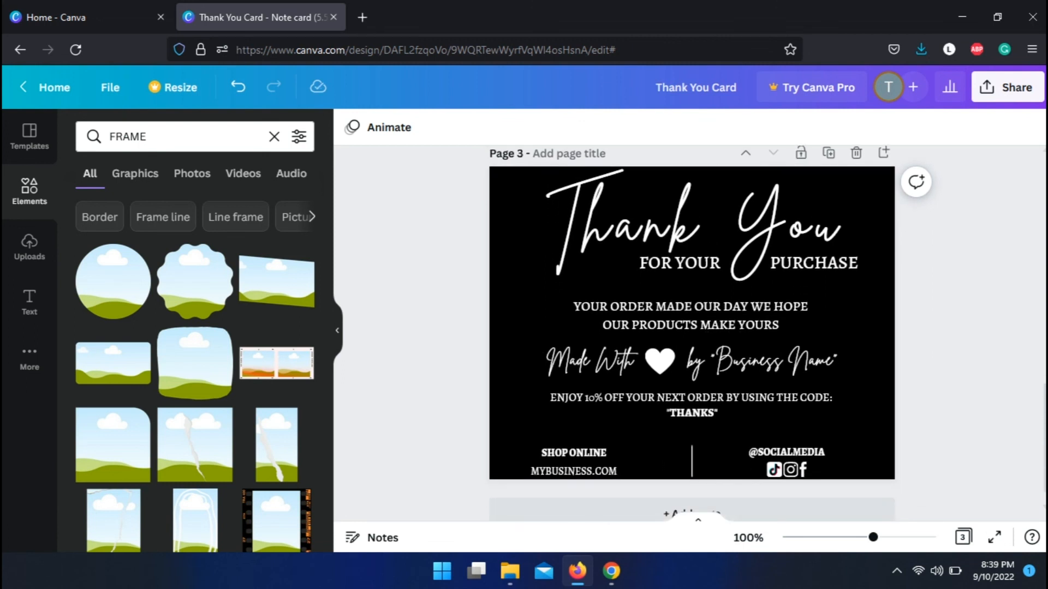
scroll(692, 333, "up", 5)
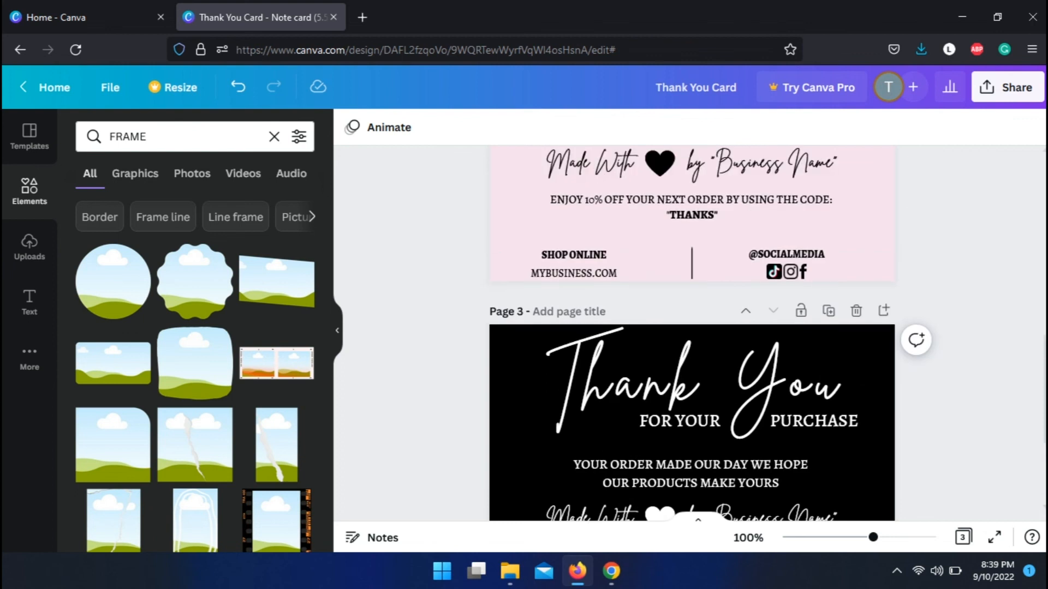
scroll(1043, 256, "up", 5)
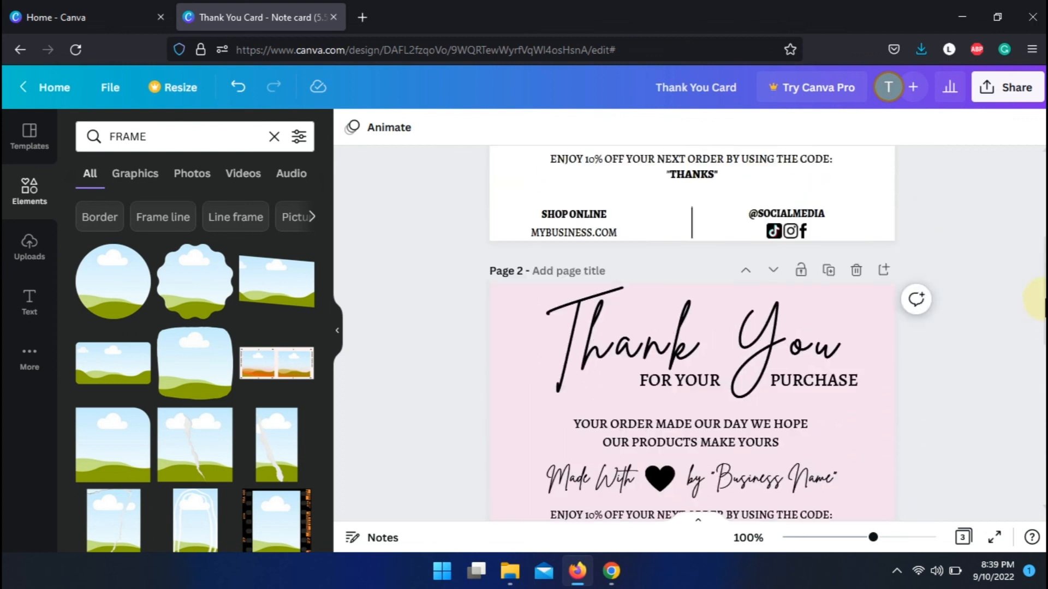
left_click_drag(1041, 250, 1040, 213)
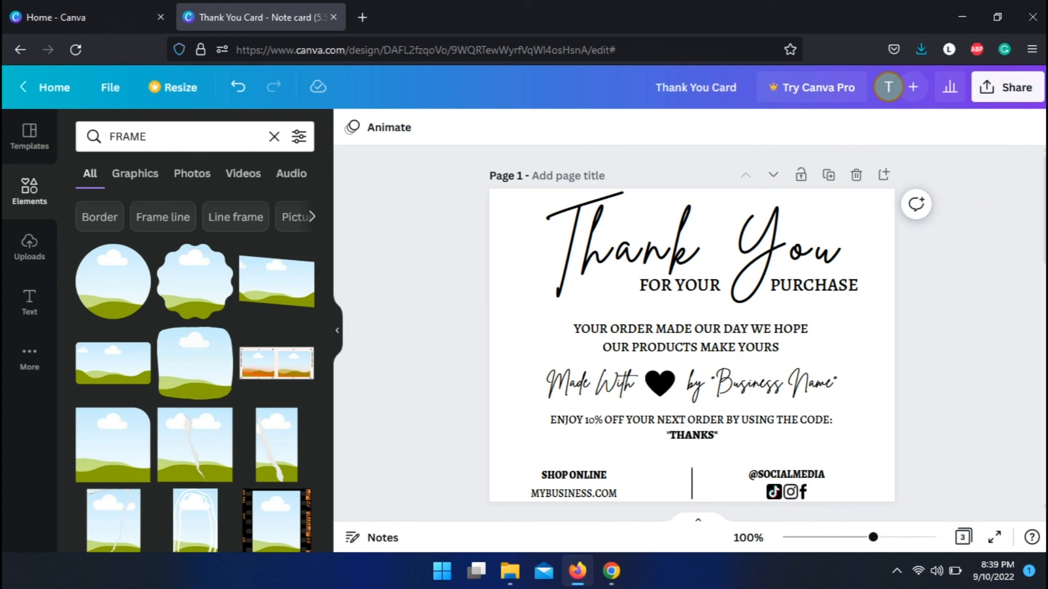
scroll(691, 333, "down", 11)
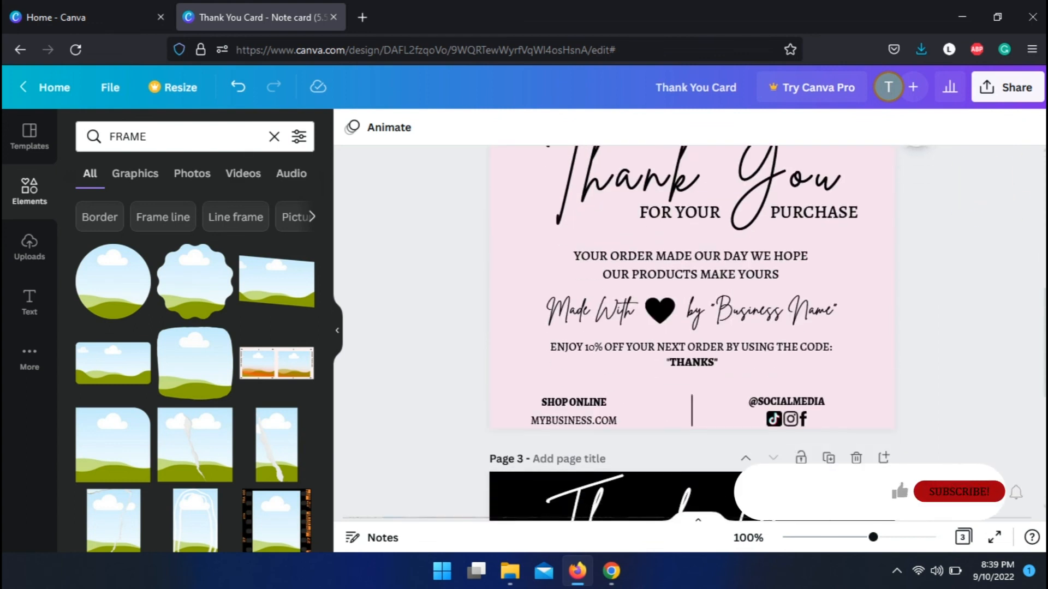
scroll(691, 333, "down", 3)
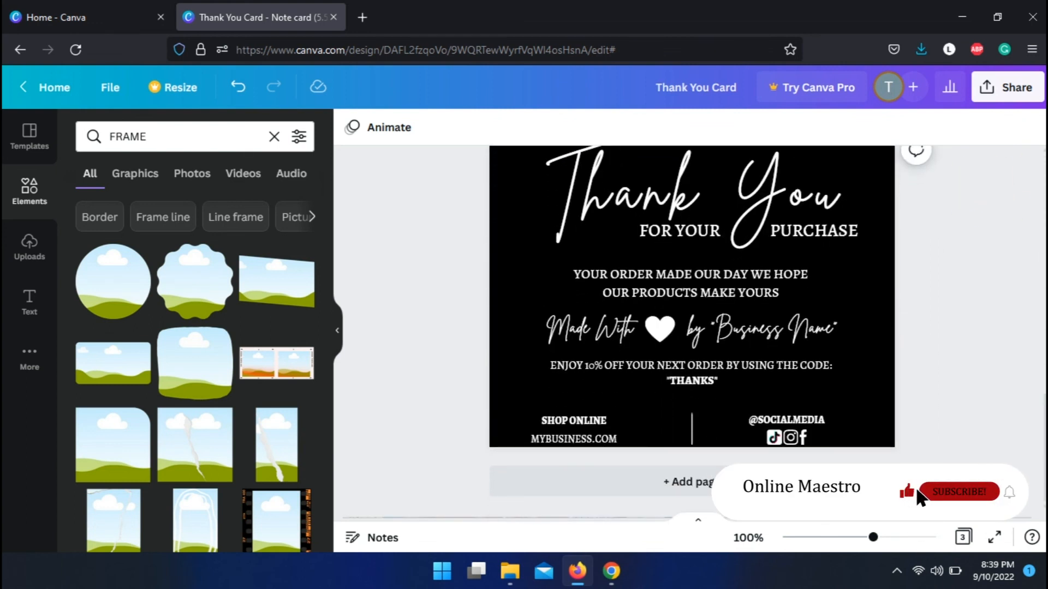
scroll(1040, 331, "up", 6)
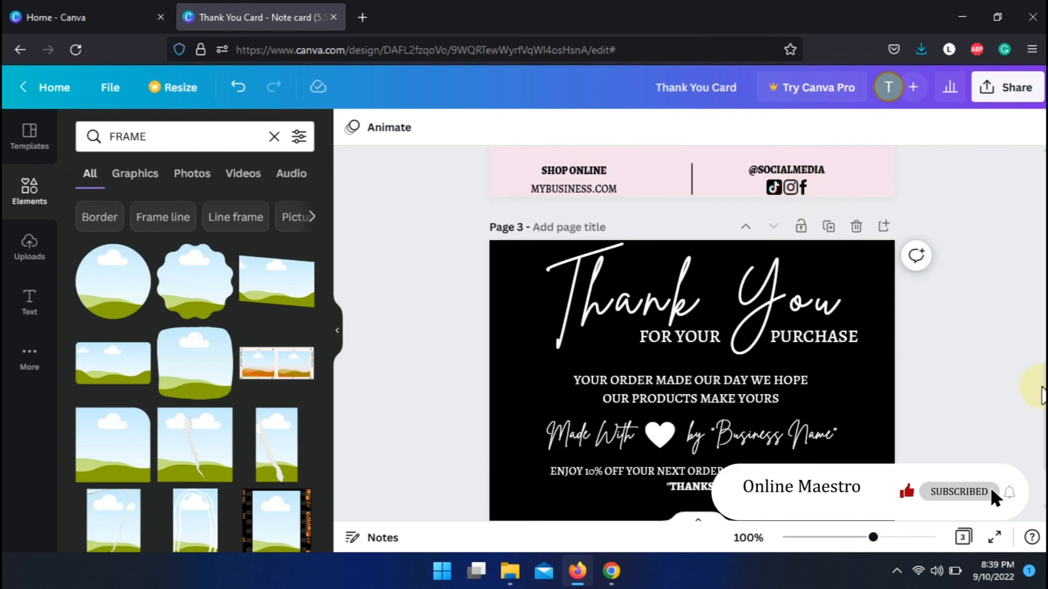
scroll(1039, 331, "up", 7)
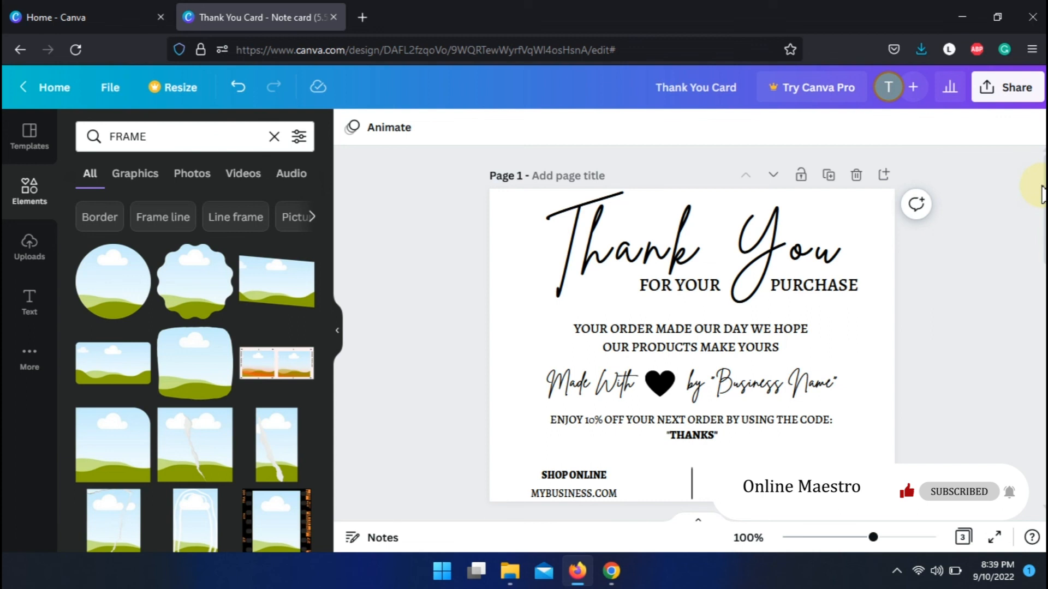
left_click(1006, 105)
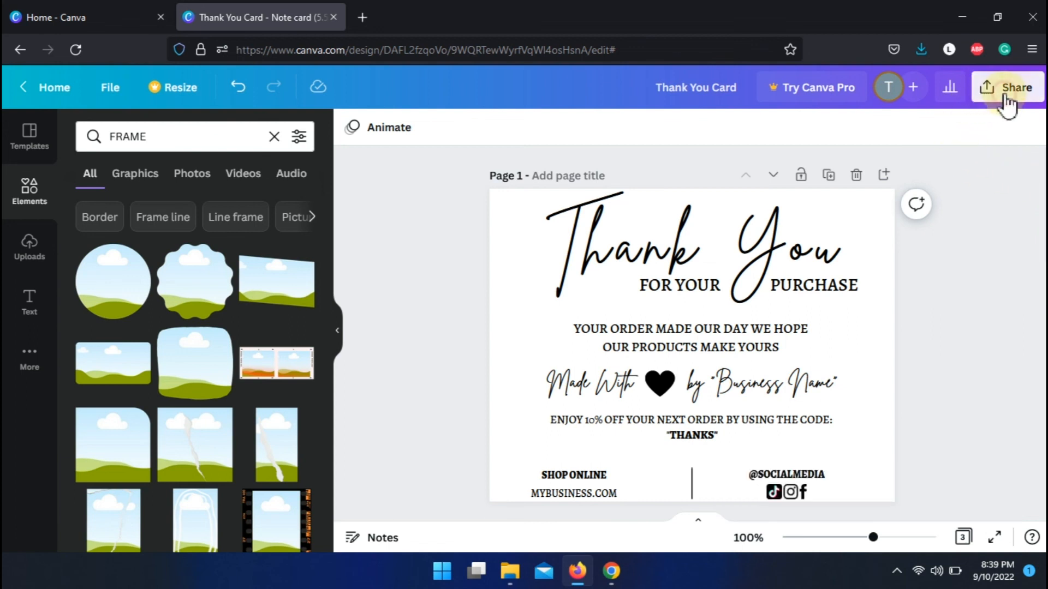
left_click(651, 169)
left_click(650, 169)
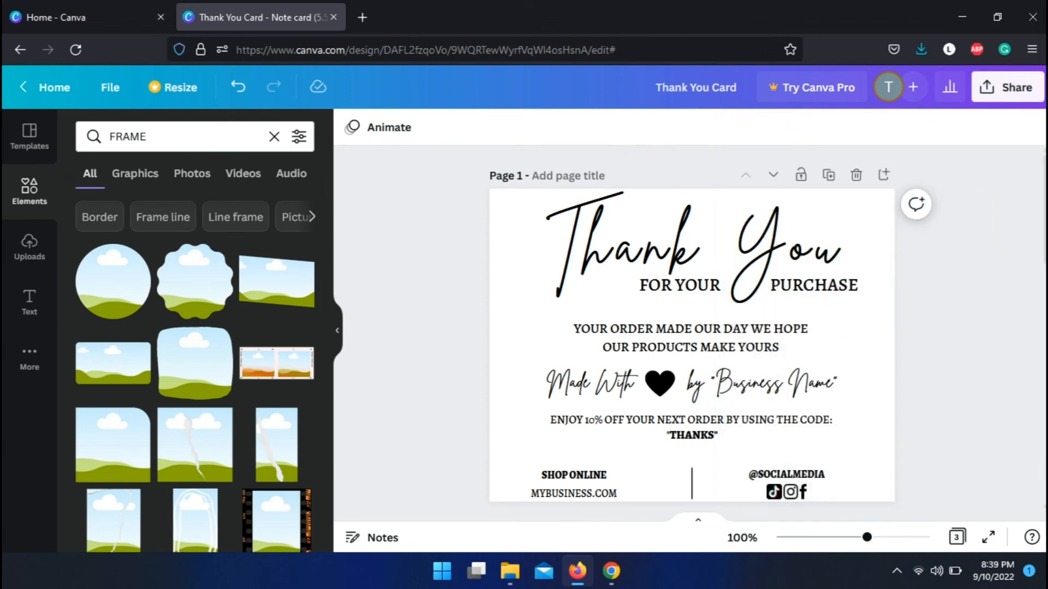
scroll(691, 328, "down", 2)
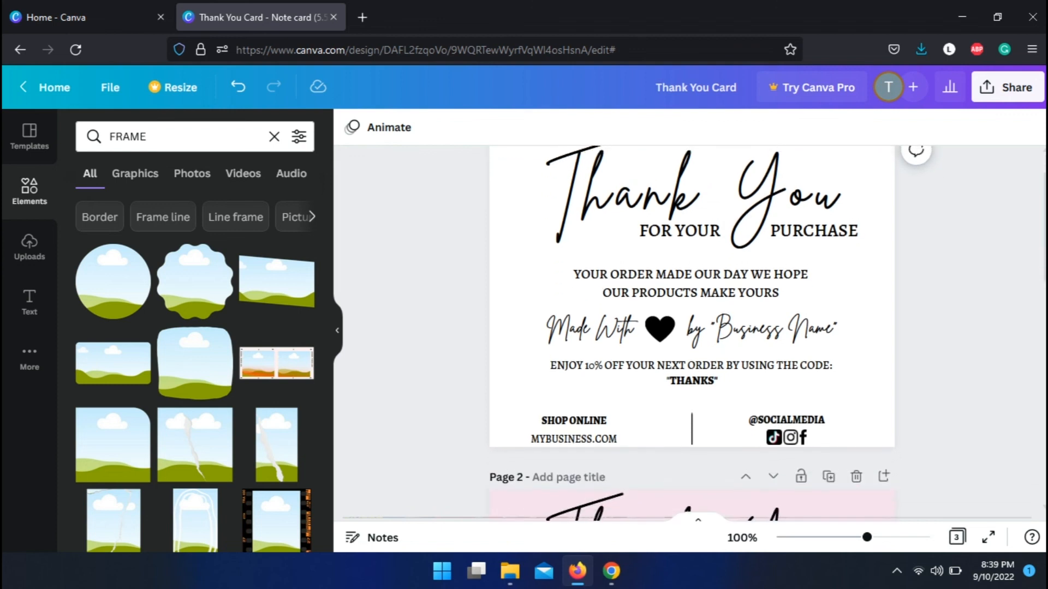
scroll(691, 314, "down", 6)
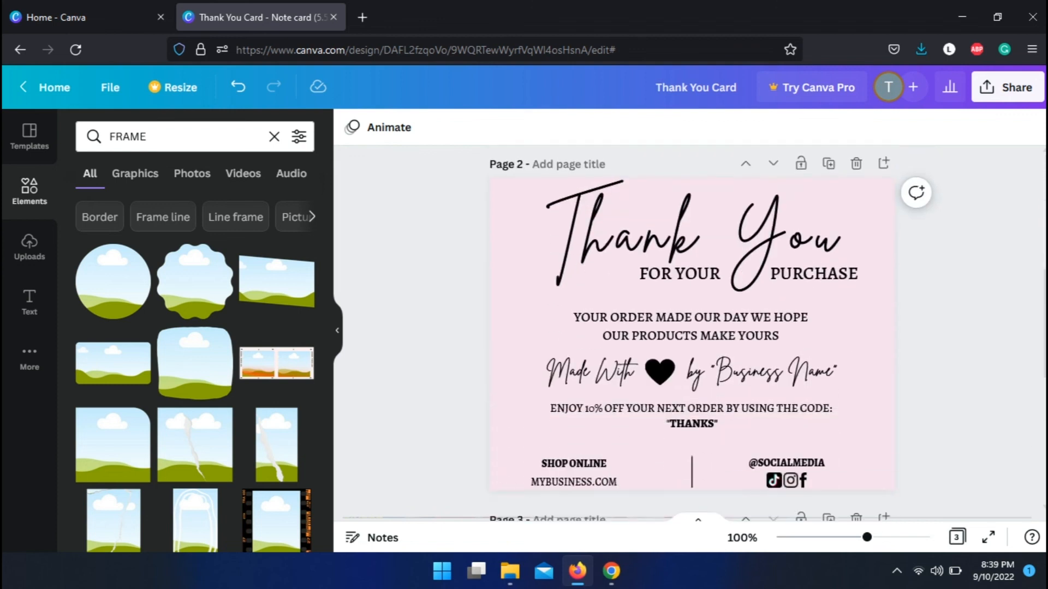
scroll(691, 328, "down", 5)
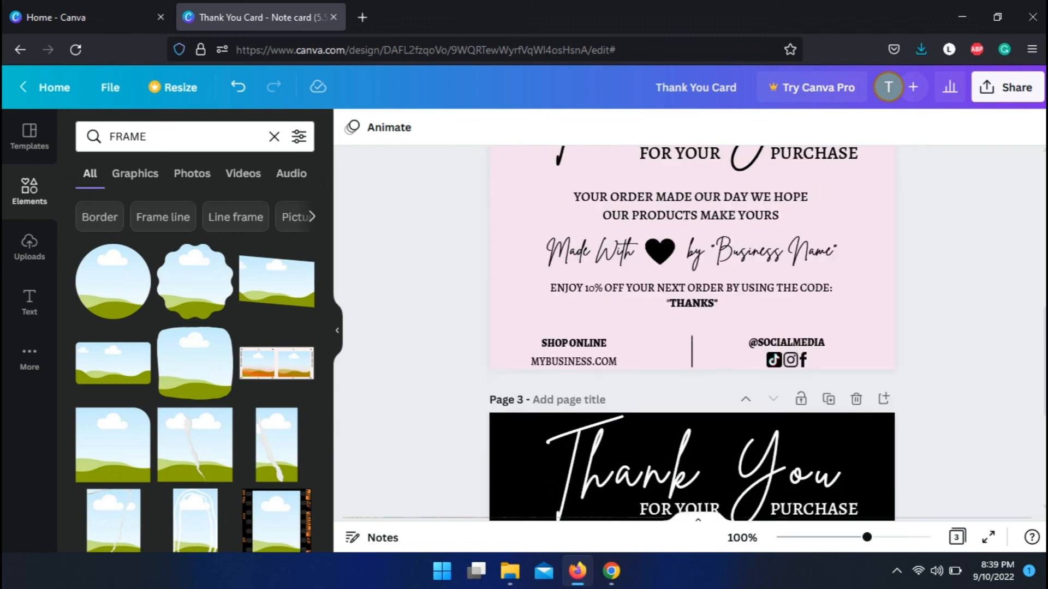
scroll(691, 327, "down", 1)
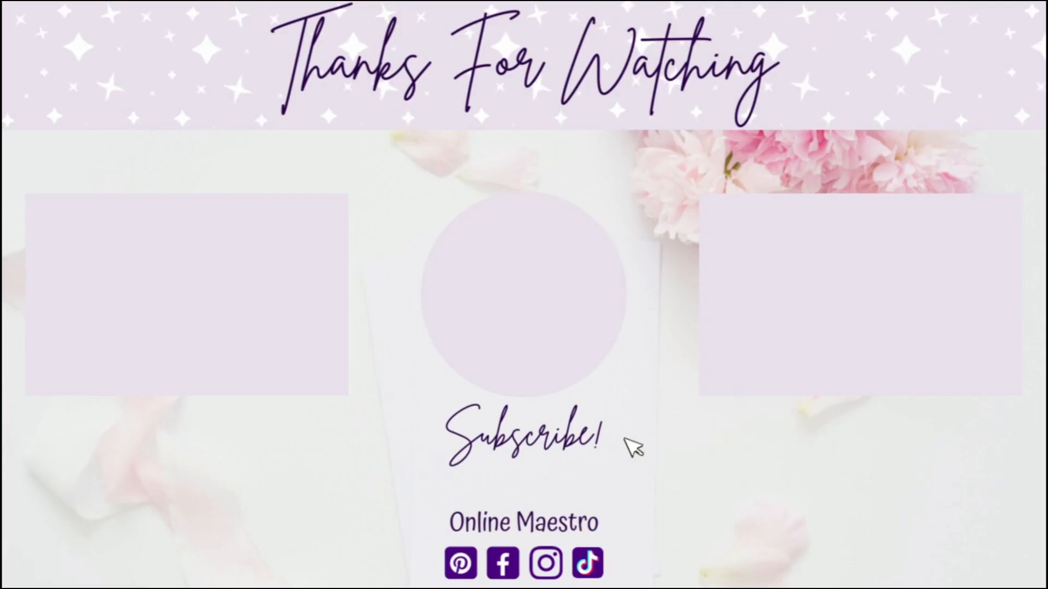